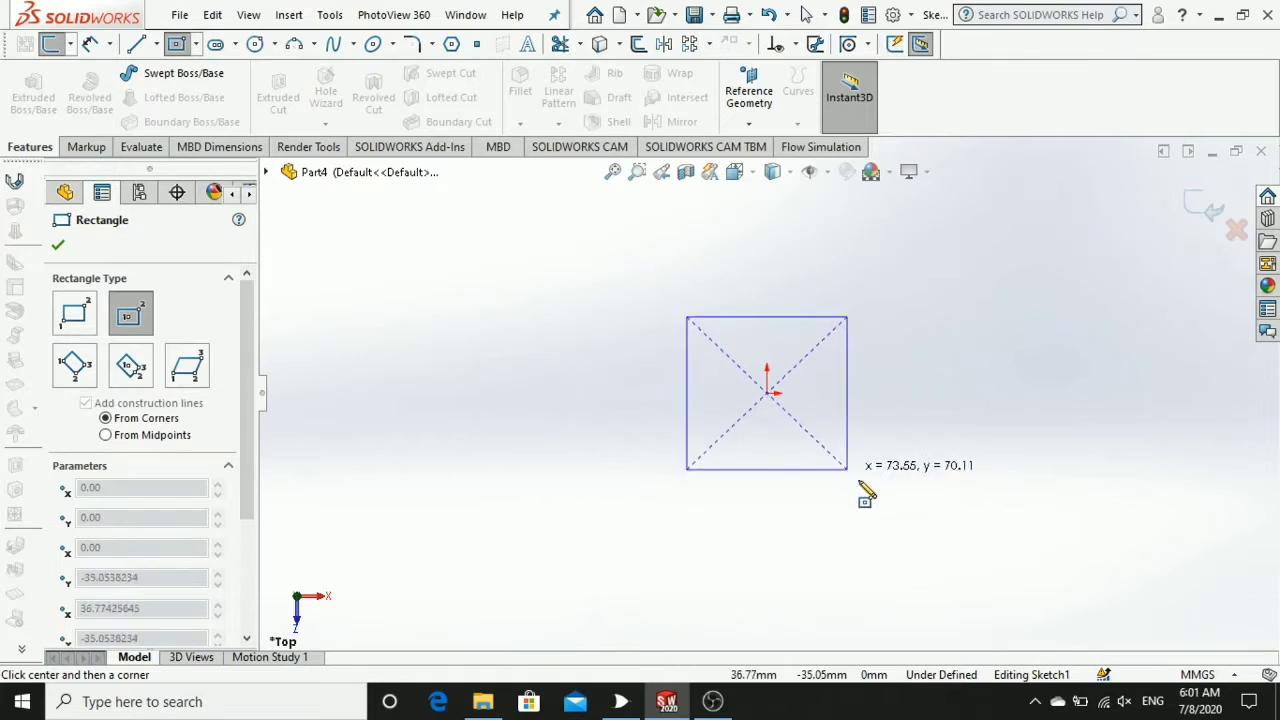
- Complete a center rectangle about 125 mm wide around the origin and set its top edge to 300 mm
{"action": "left_click", "coordinate": [903, 503]}
{"action": "left_click", "coordinate": [88, 40]}
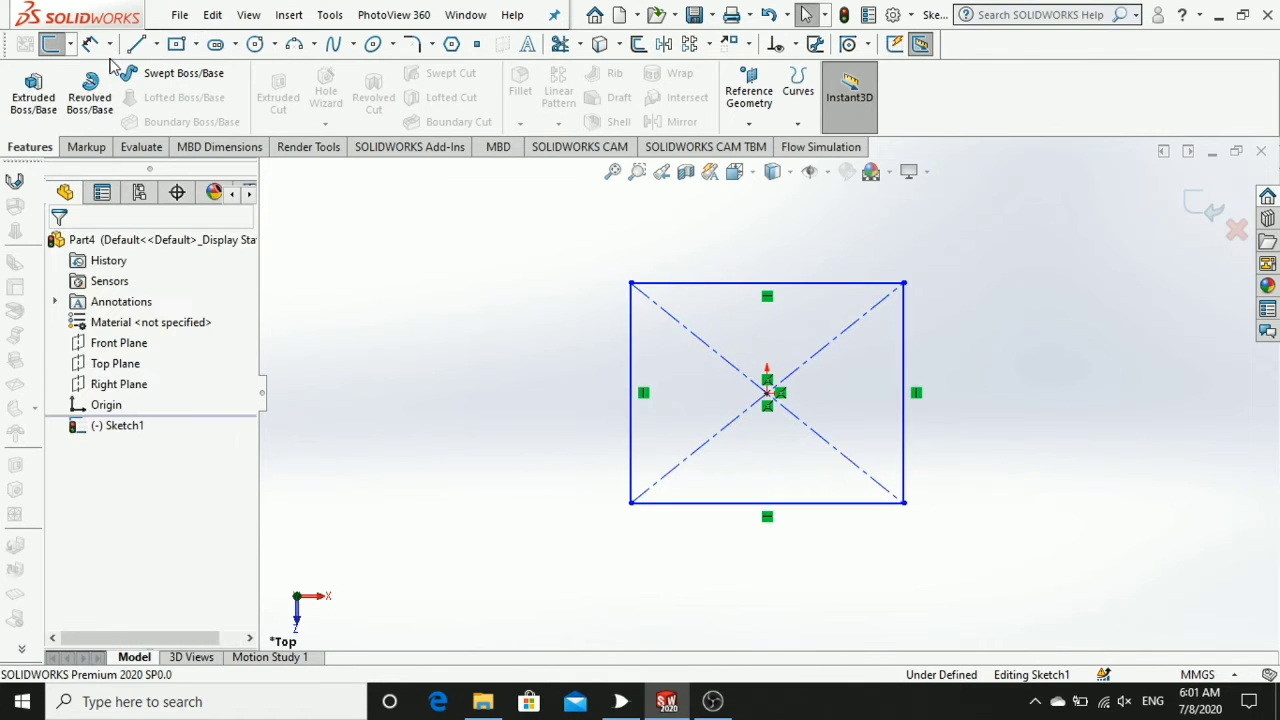
{"action": "left_click", "coordinate": [721, 274]}
{"action": "left_click", "coordinate": [738, 260]}
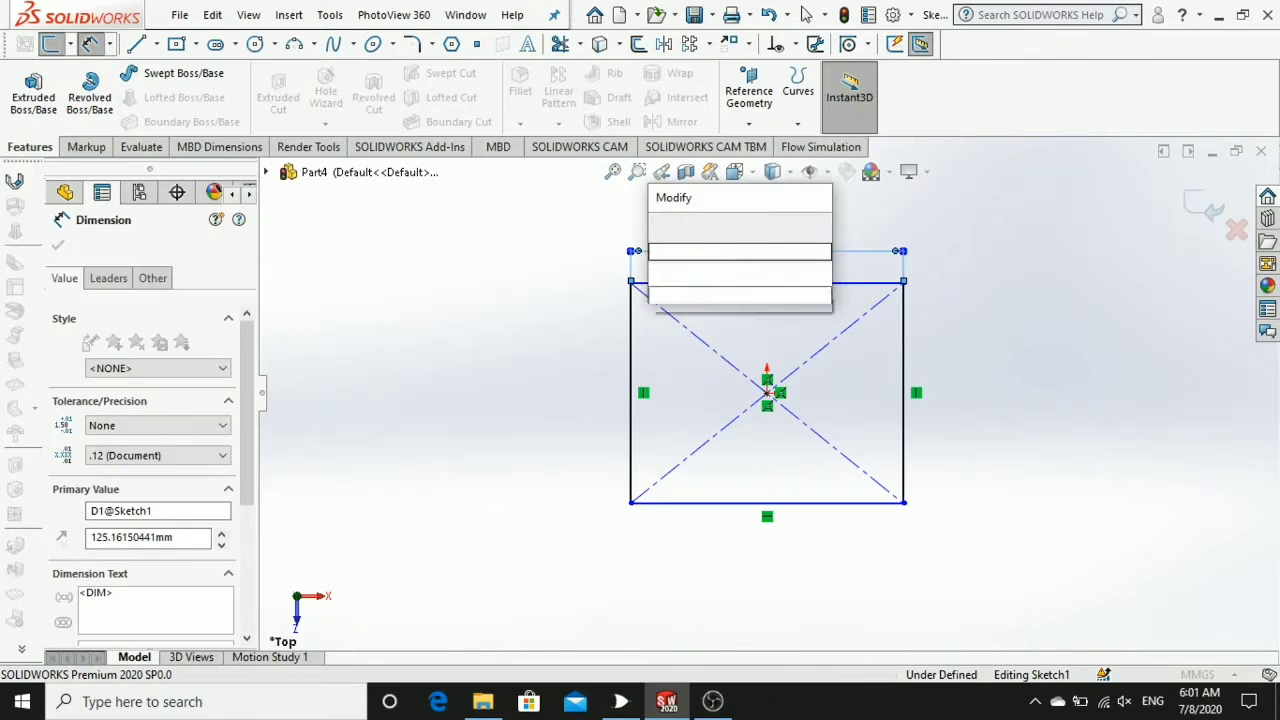
{"action": "type", "text": "300"}
{"action": "key", "text": "Return"}
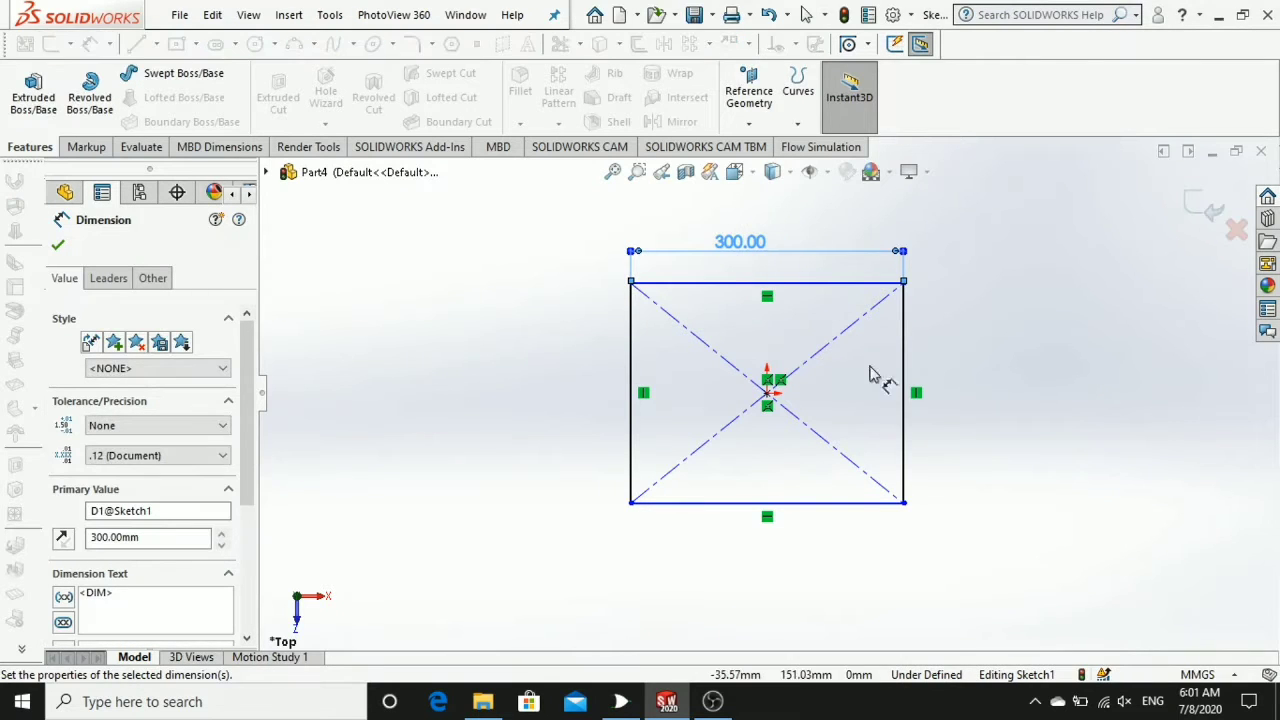
- Dimension the rectangle's vertical side at 300 mm and leave the dimension command
{"action": "left_click", "coordinate": [922, 390]}
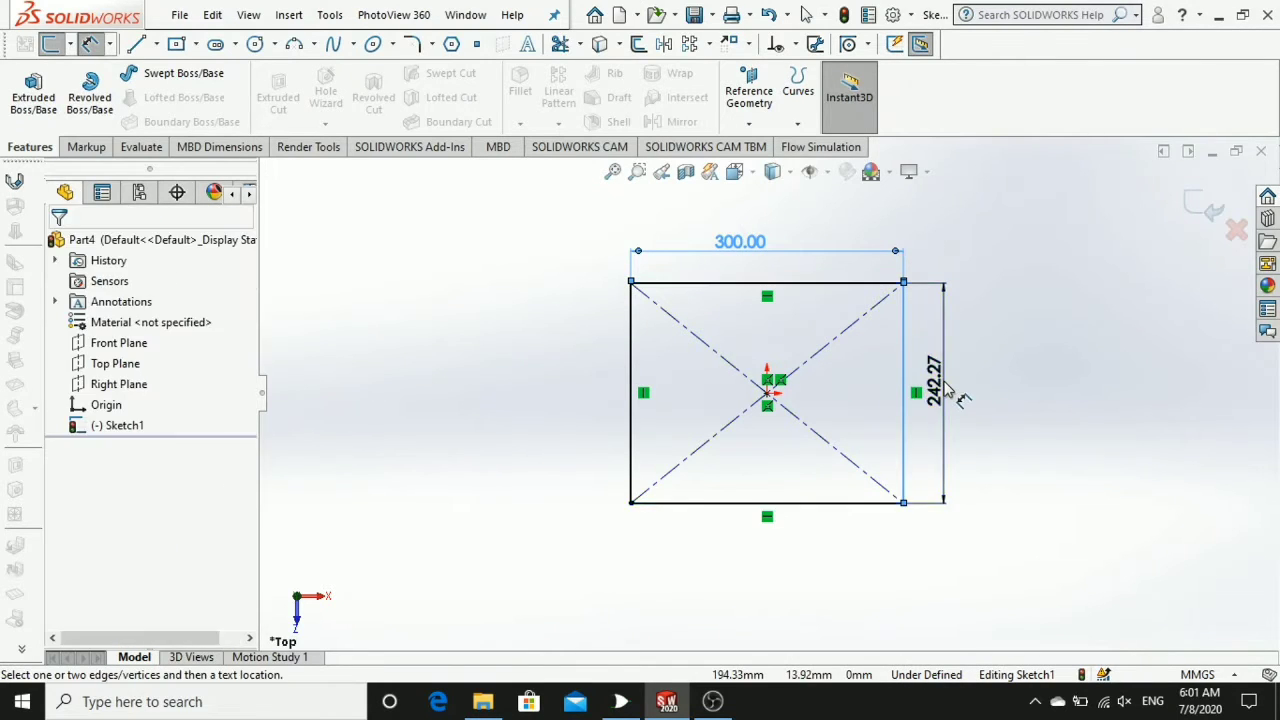
{"action": "left_click", "coordinate": [960, 397]}
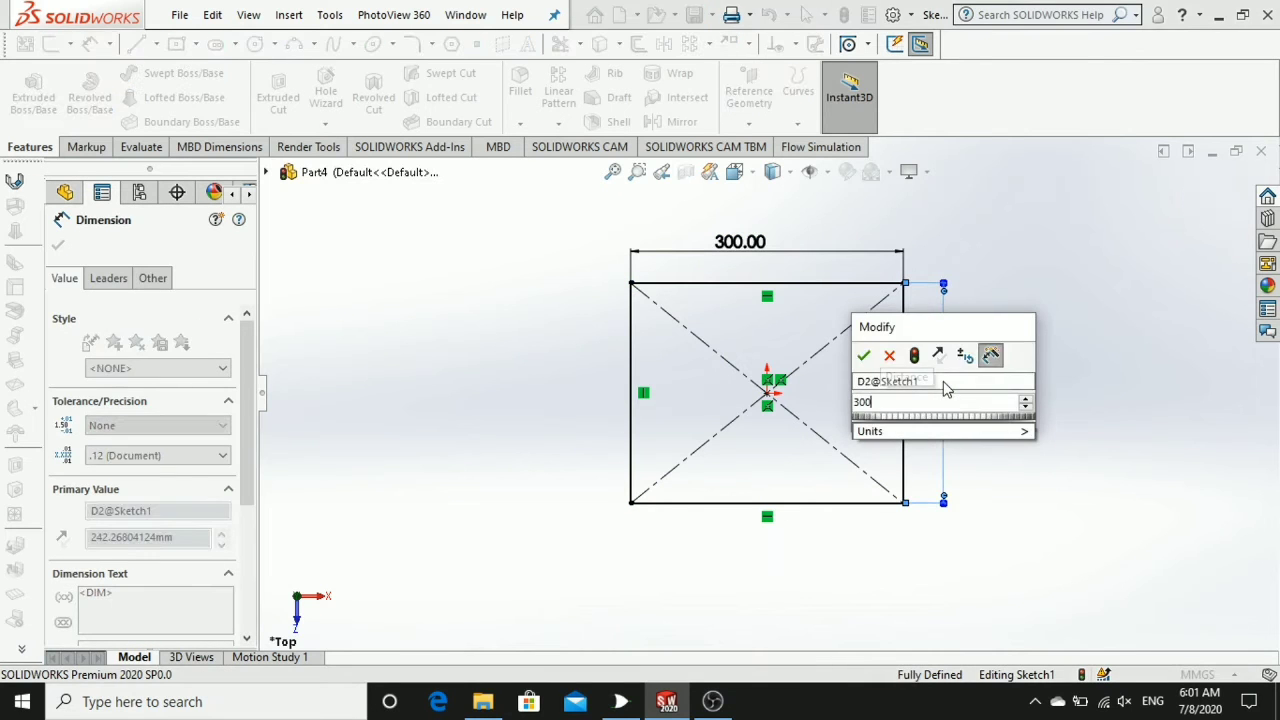
{"action": "key", "text": "Return"}
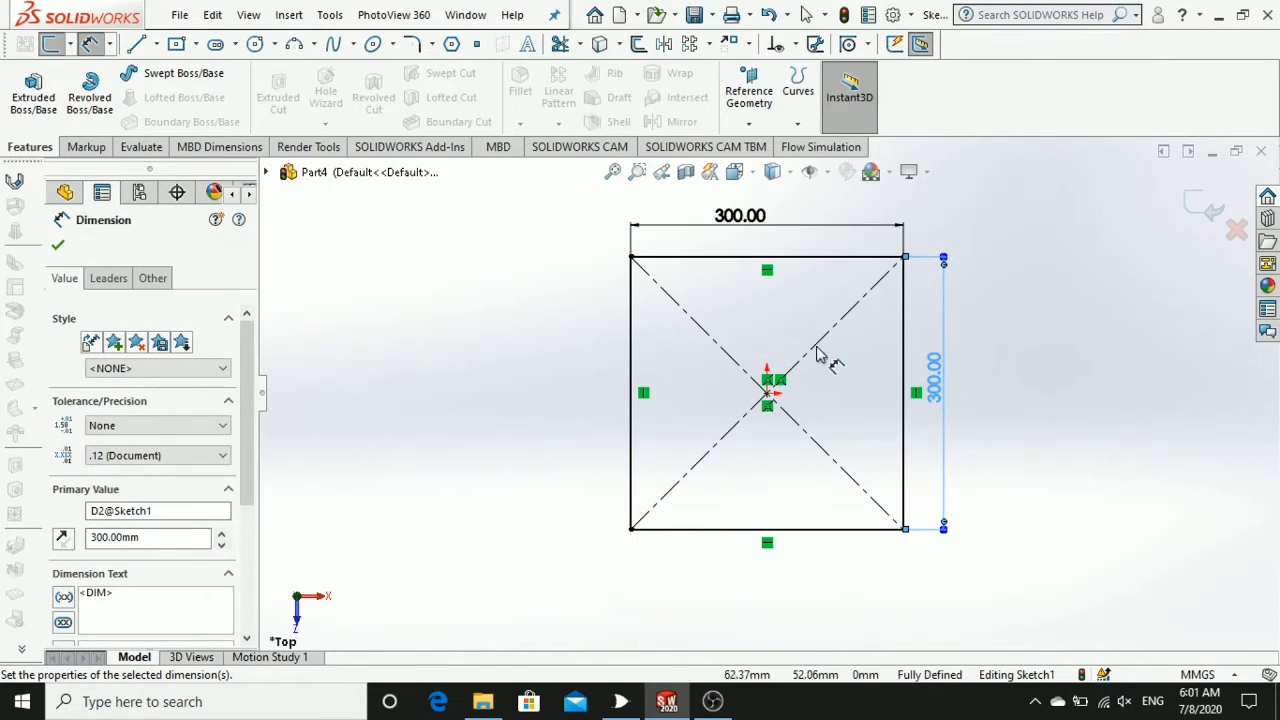
{"action": "key", "text": "Escape"}
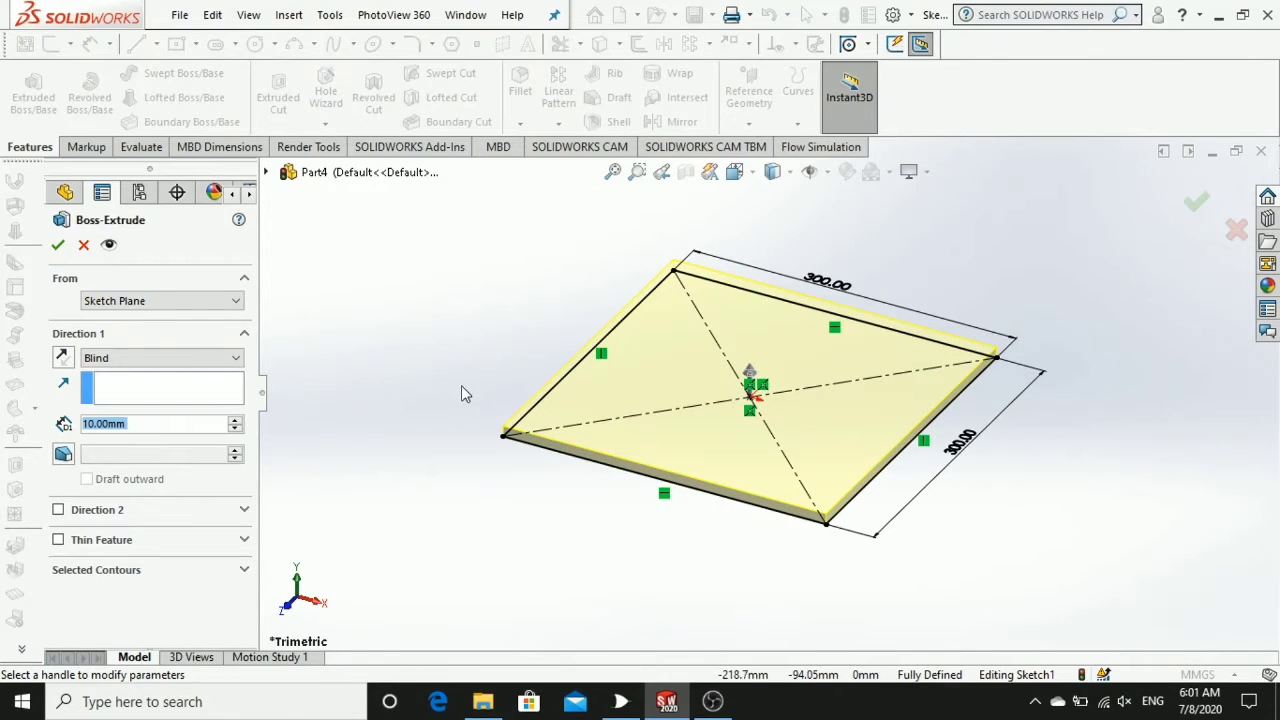
- Extrude the square profile as a boss to a blind depth of 30 mm
{"action": "type", "text": "30"}
{"action": "key", "text": "Return"}
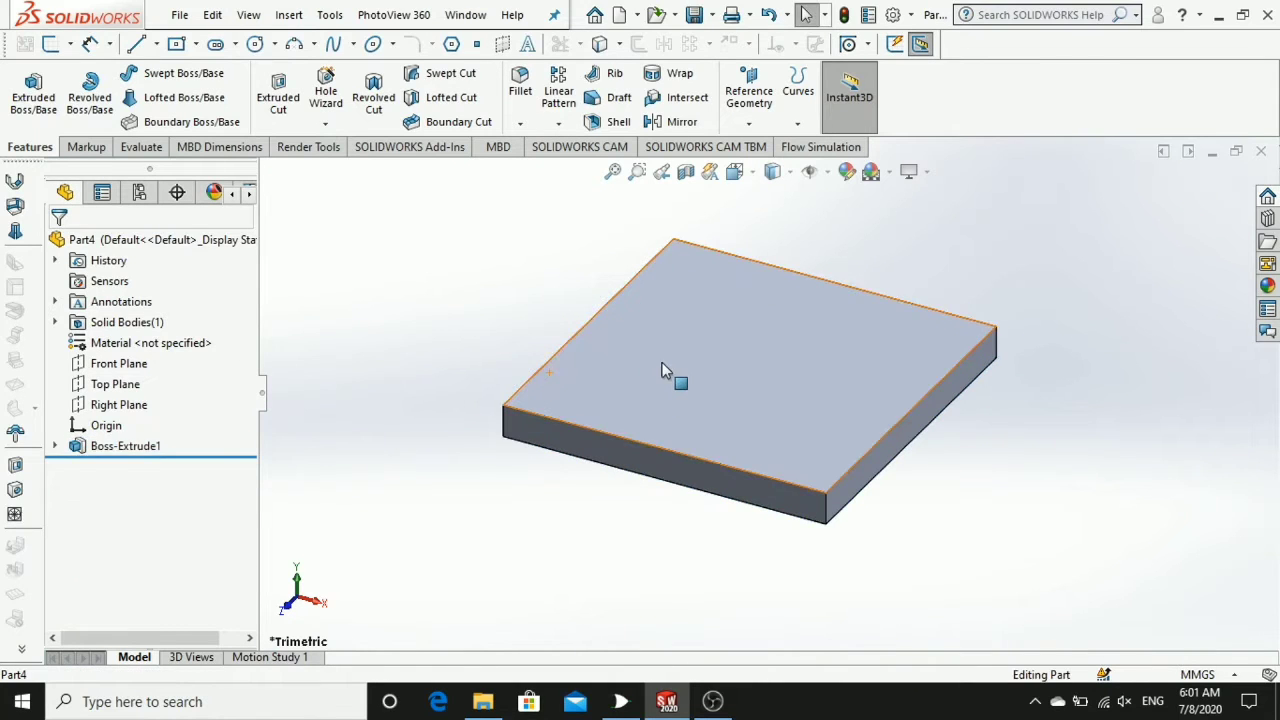
- Sketch two circles on the plate's top face, about 34 mm in diameter near the lower-right corner and about 46 mm near the lower-left
{"action": "left_click", "coordinate": [661, 371]}
{"action": "left_click", "coordinate": [748, 302]}
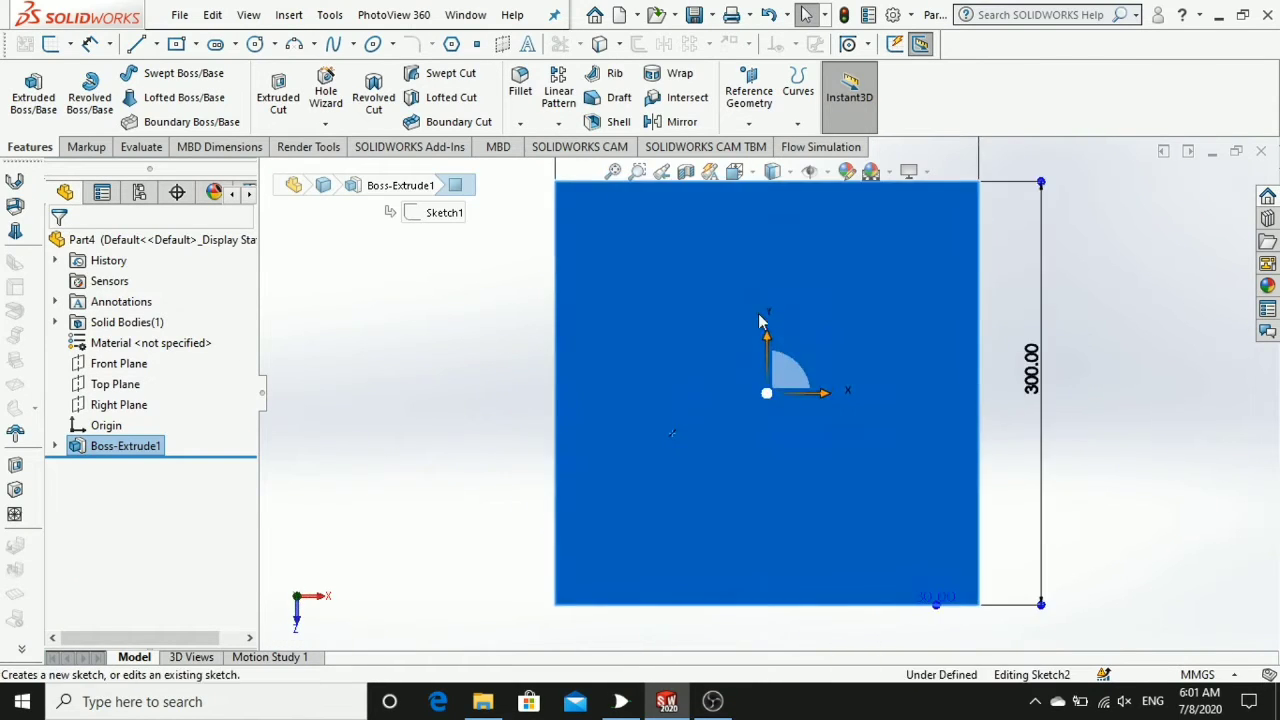
{"action": "left_click", "coordinate": [256, 45]}
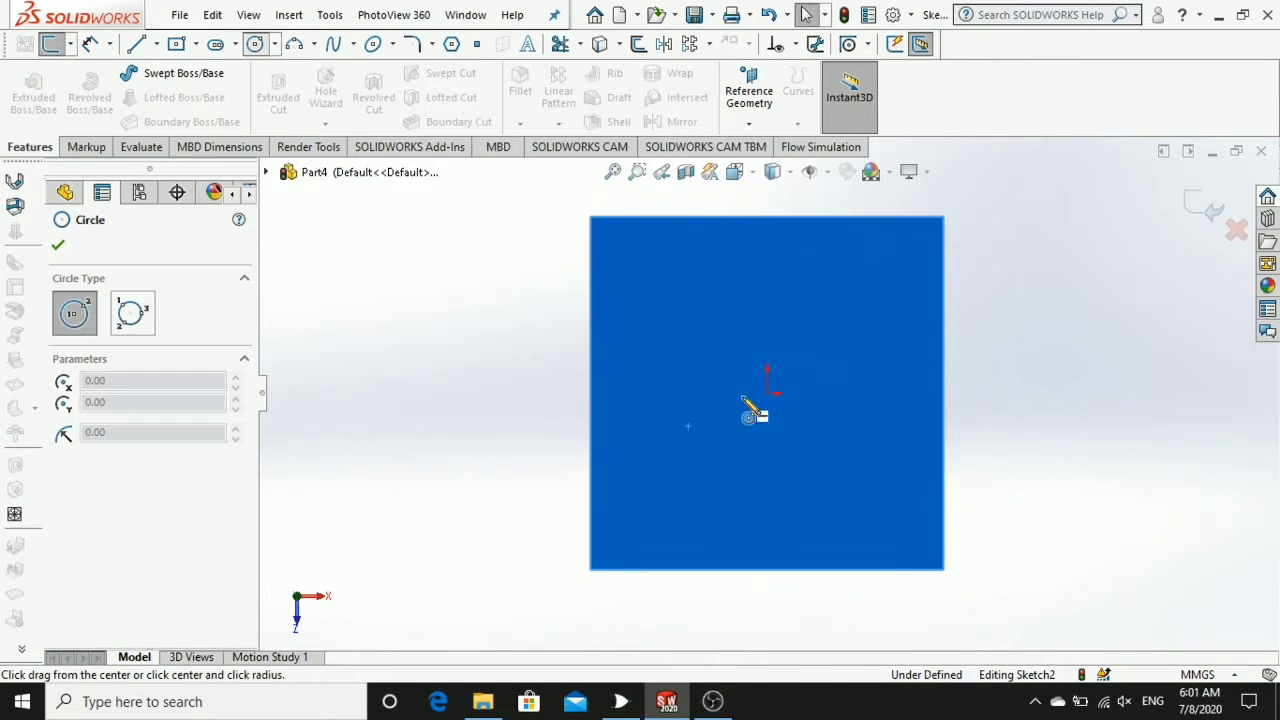
{"action": "left_click", "coordinate": [889, 515]}
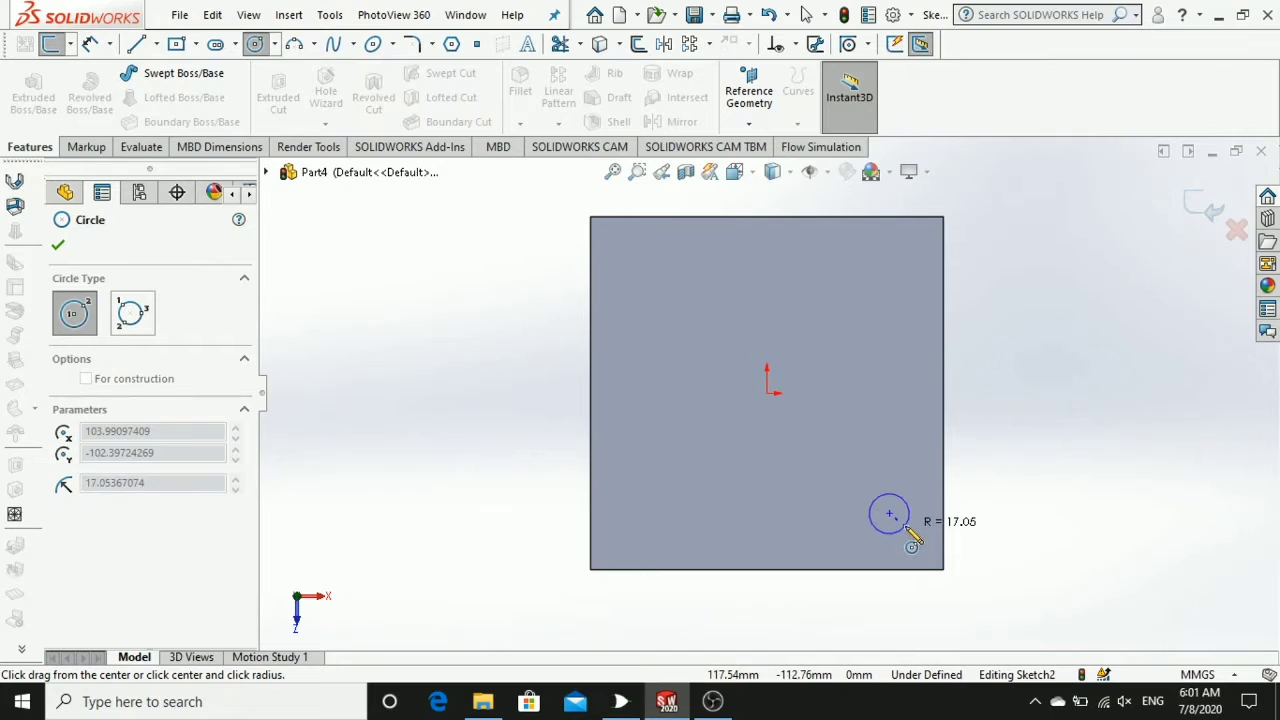
{"action": "left_click", "coordinate": [906, 528]}
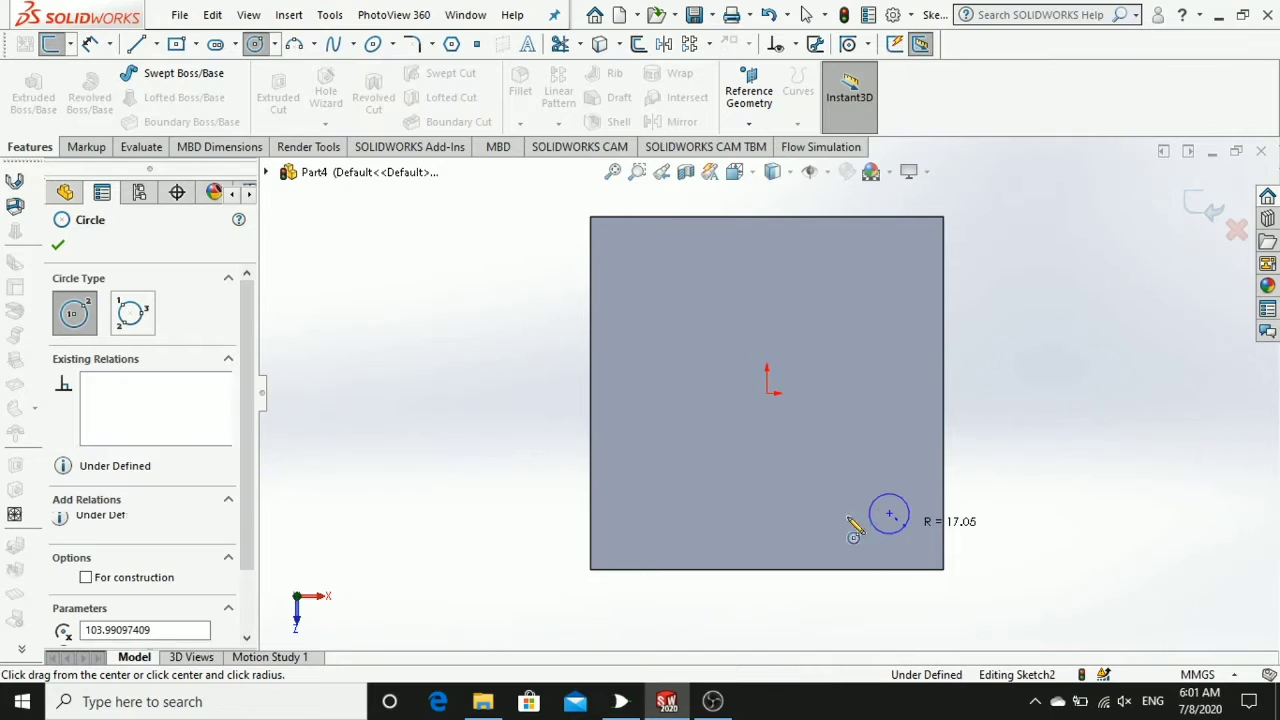
{"action": "left_click", "coordinate": [654, 513]}
{"action": "left_click", "coordinate": [678, 527]}
{"action": "key", "text": "Escape"}
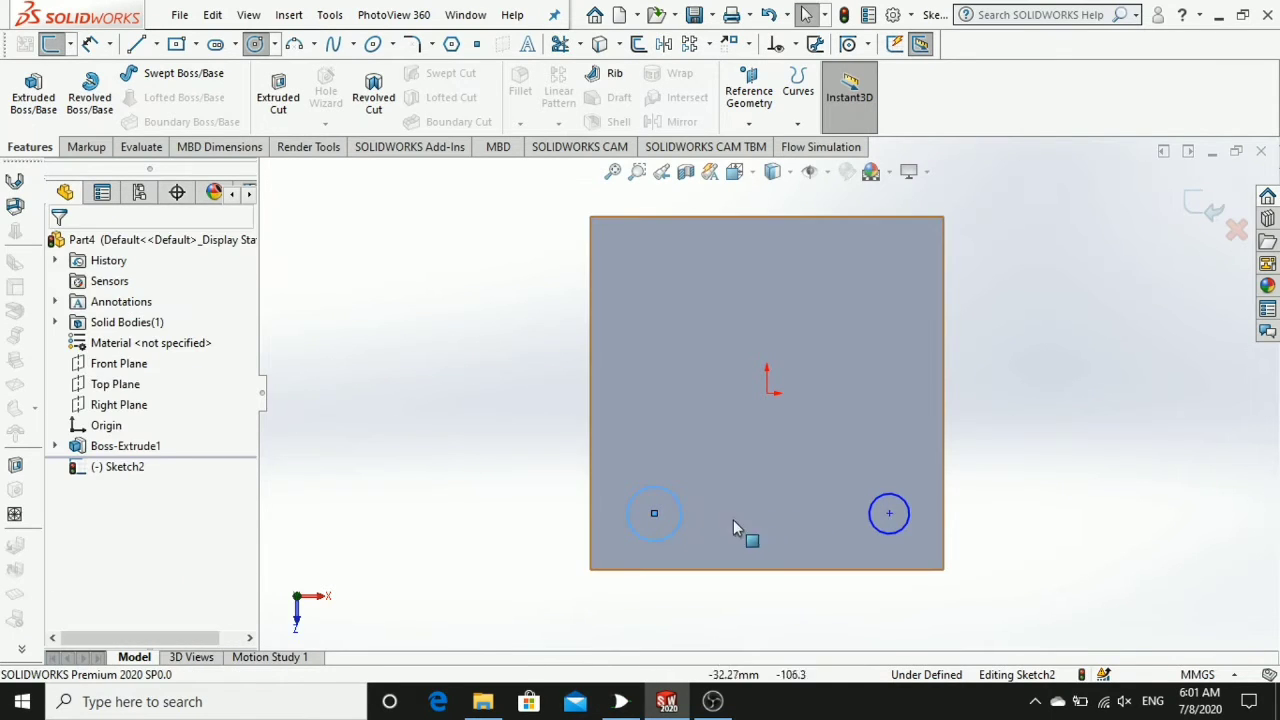
- Add an equal relation between the two sketched circles
{"action": "left_click", "coordinate": [870, 527], "text": "ctrl"}
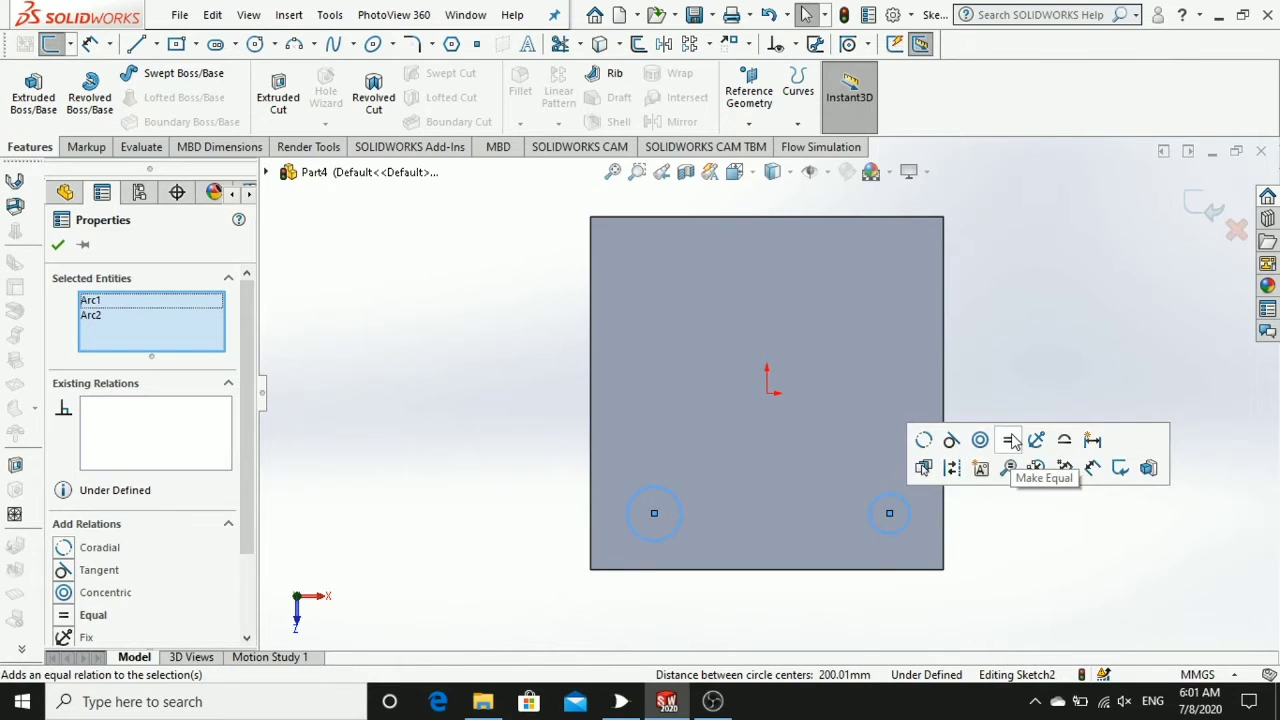
{"action": "left_click", "coordinate": [1008, 441]}
{"action": "key", "text": "Escape"}
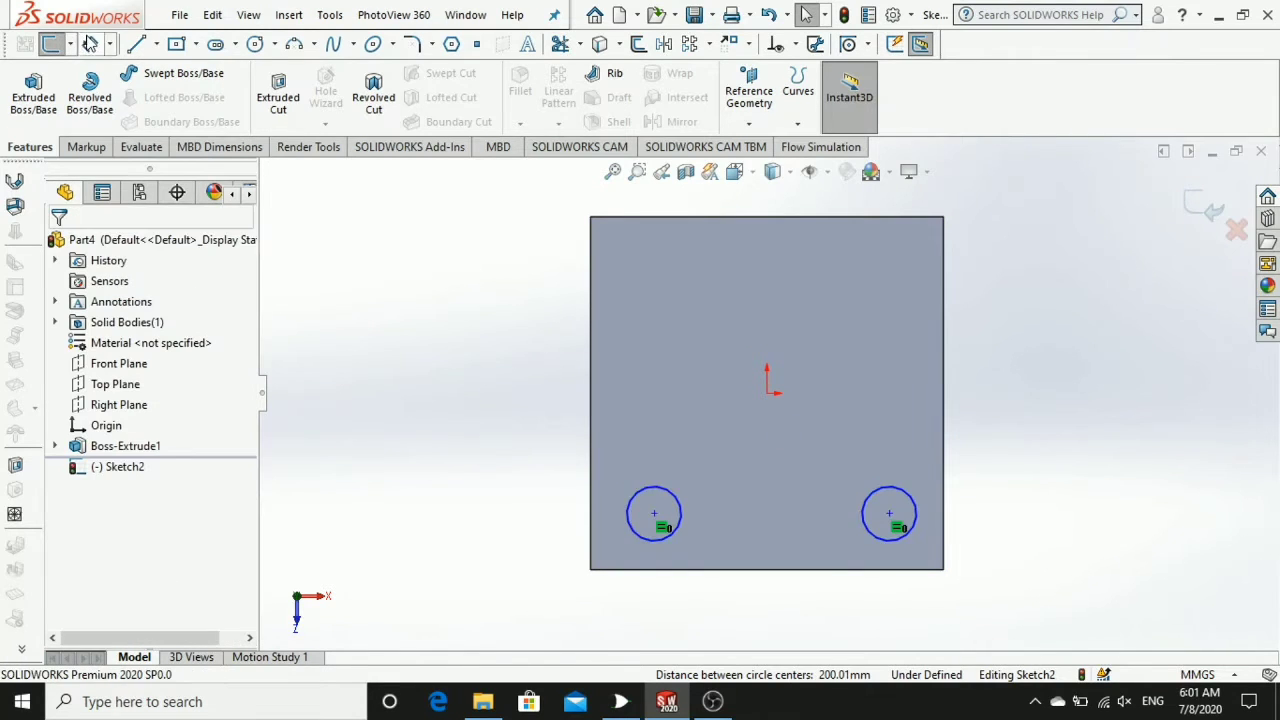
- Dimension the lower-left circle with a diameter of 12 mm
{"action": "left_click", "coordinate": [90, 43]}
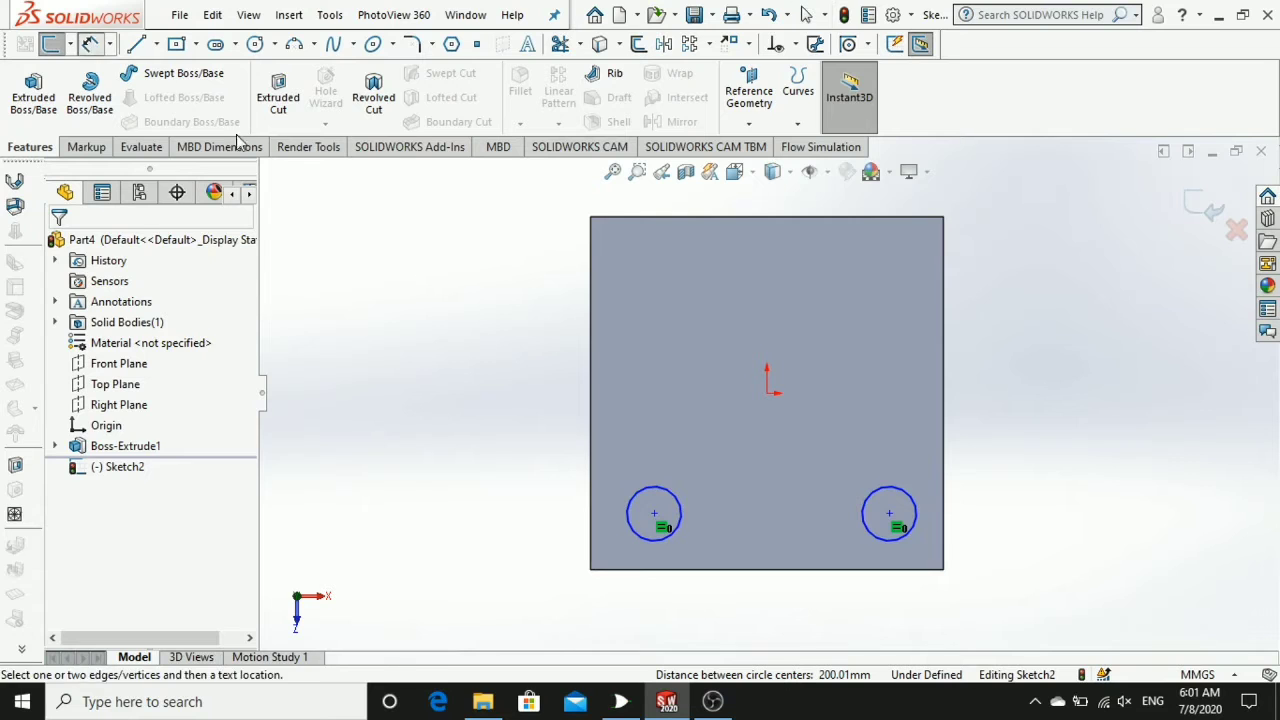
{"action": "left_click", "coordinate": [645, 492]}
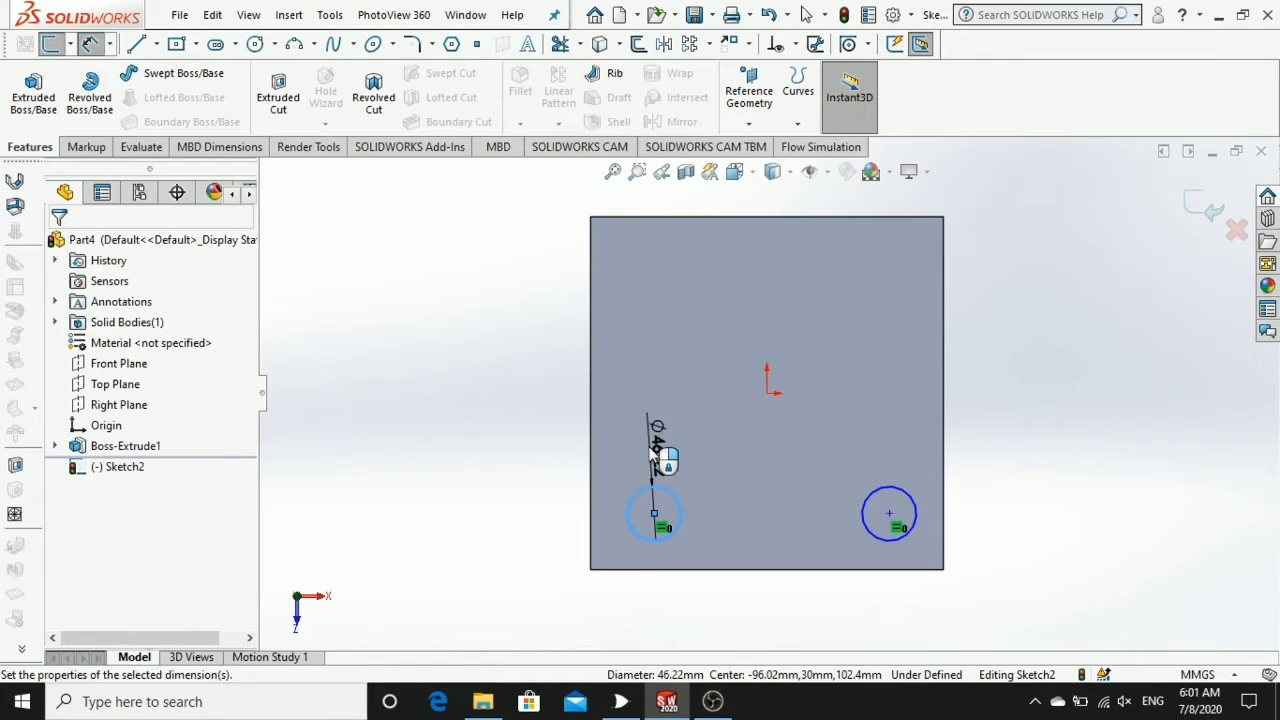
{"action": "left_click", "coordinate": [653, 446]}
{"action": "type", "text": "15"}
{"action": "key", "text": "Return"}
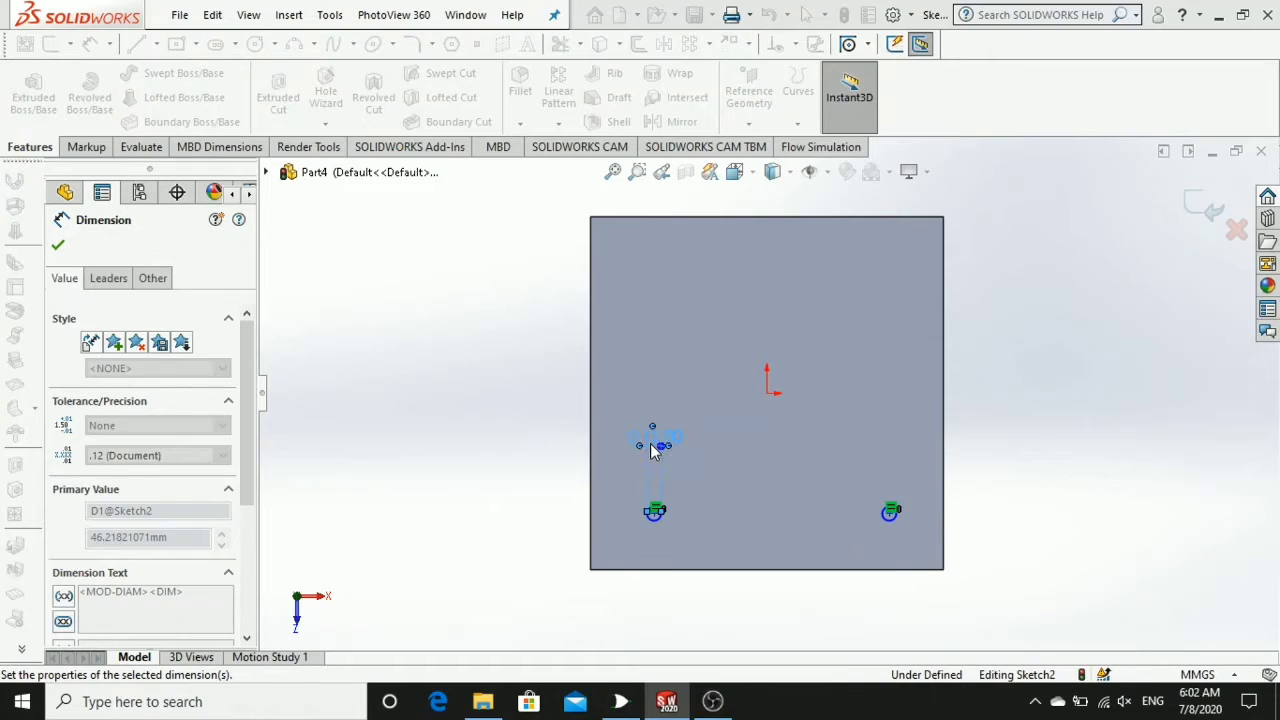
{"action": "key", "text": "Escape"}
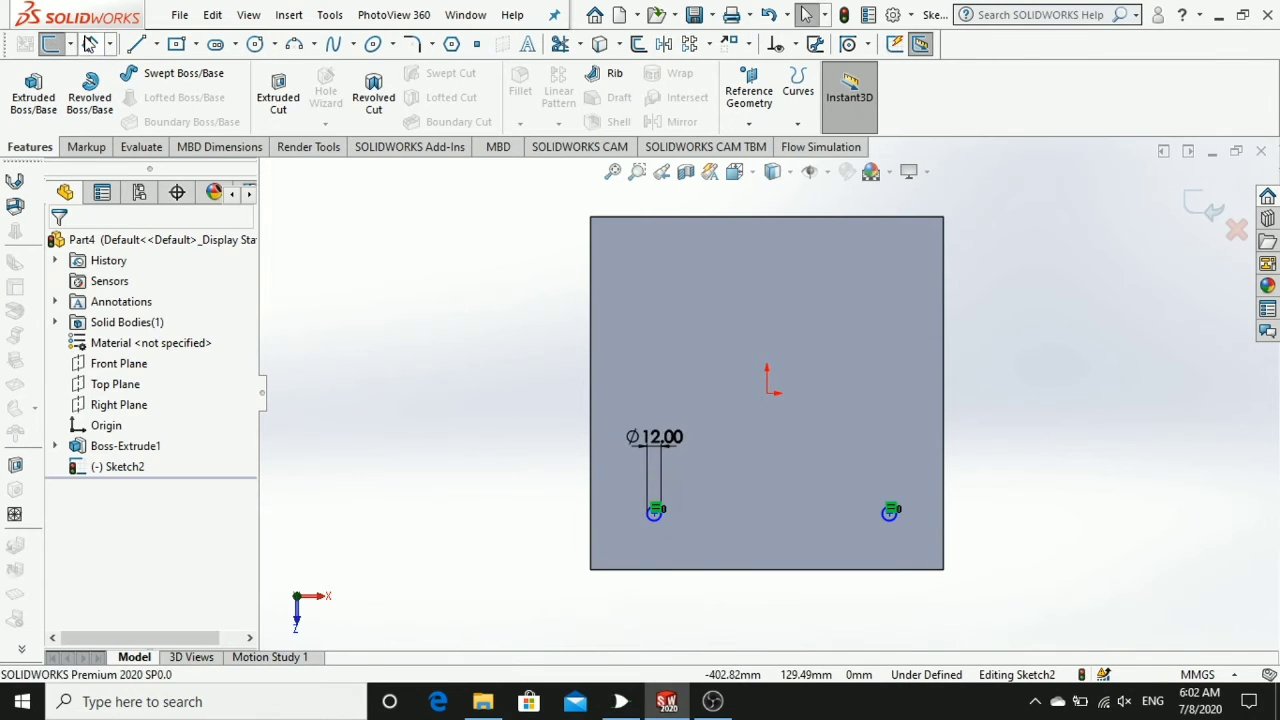
- Dimension the distance between the centers of the two circles at 225 mm
{"action": "left_click", "coordinate": [89, 43]}
{"action": "scroll", "coordinate": [693, 527], "scroll_direction": "down", "scroll_amount": 3}
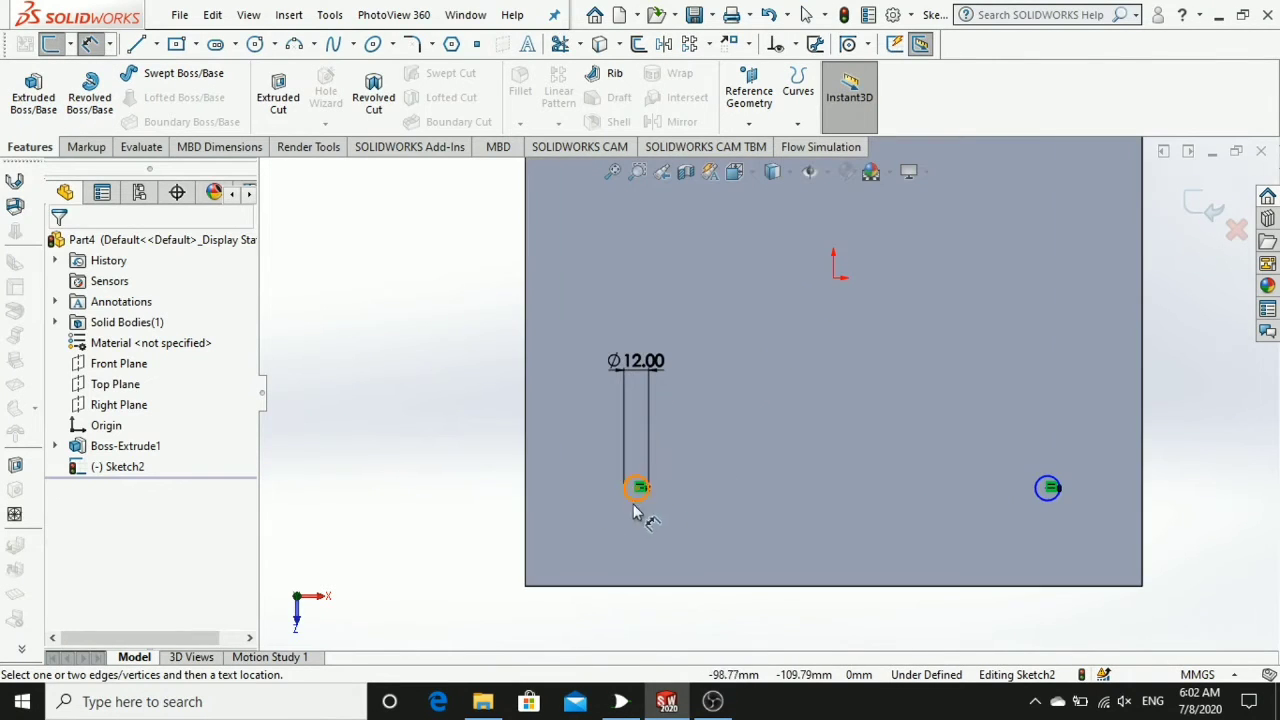
{"action": "left_click", "coordinate": [640, 490]}
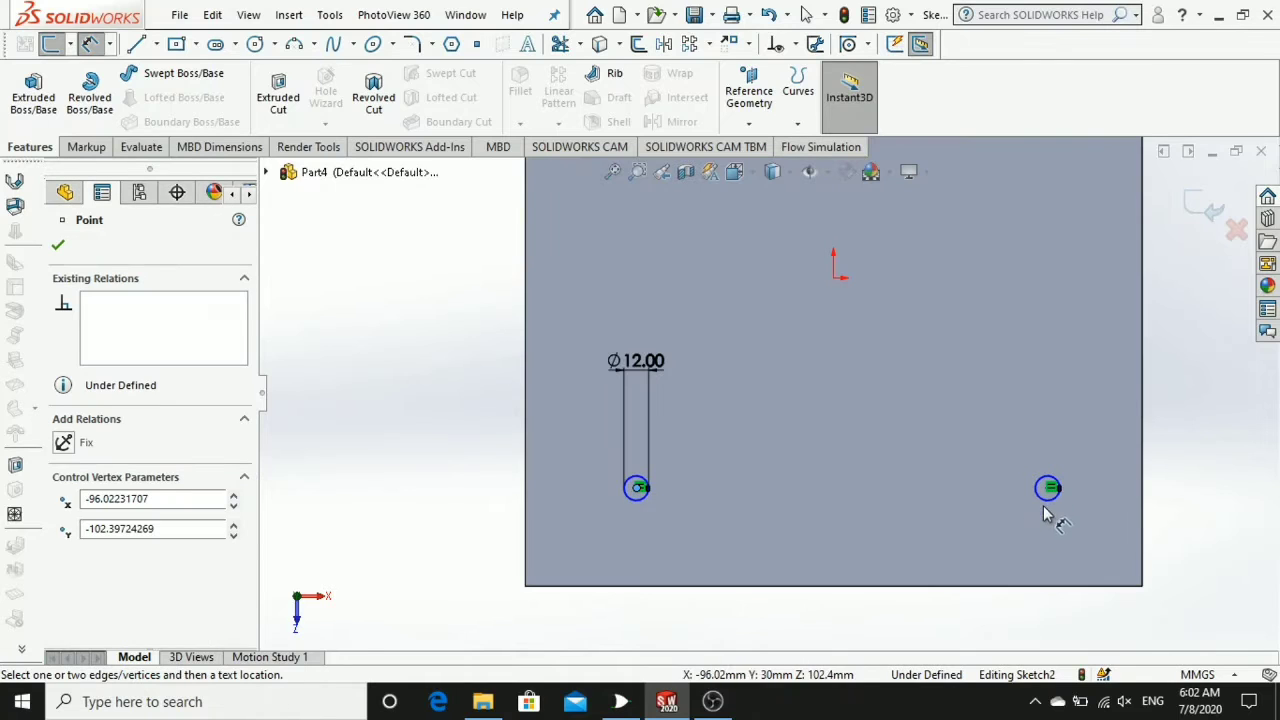
{"action": "left_click", "coordinate": [1048, 490]}
{"action": "left_click", "coordinate": [821, 545]}
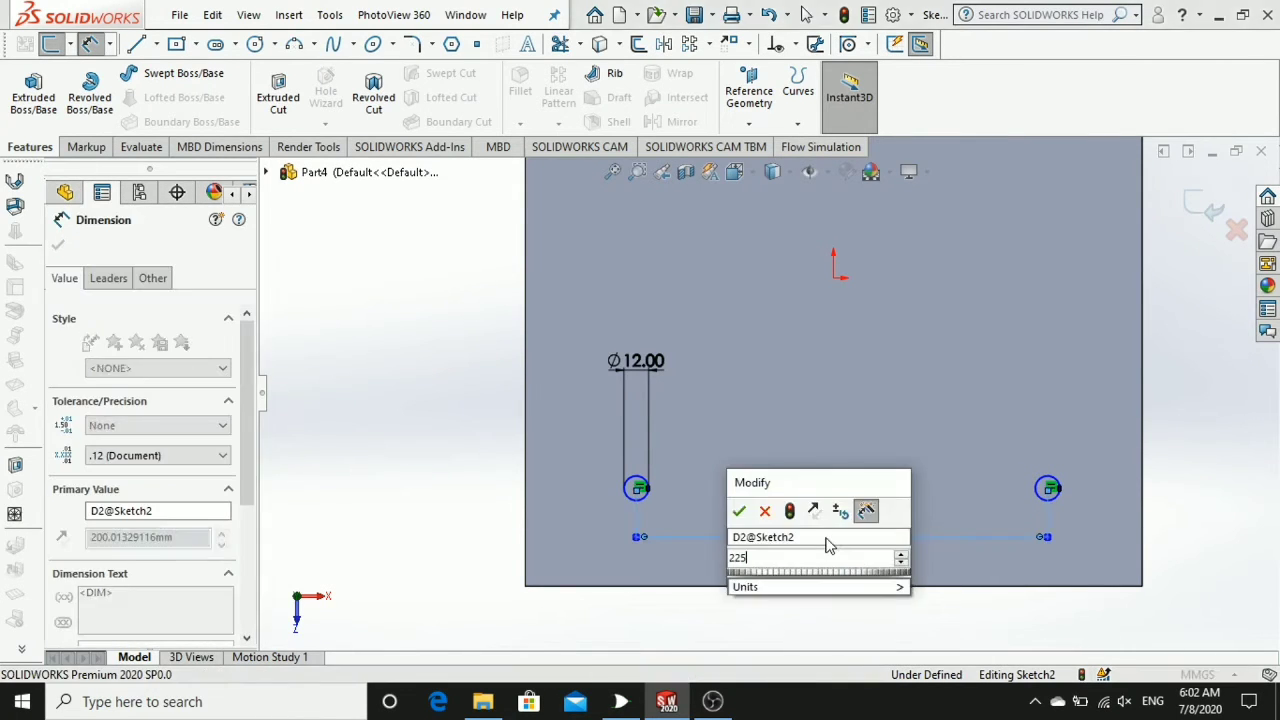
{"action": "type", "text": "225"}
{"action": "key", "text": "Return"}
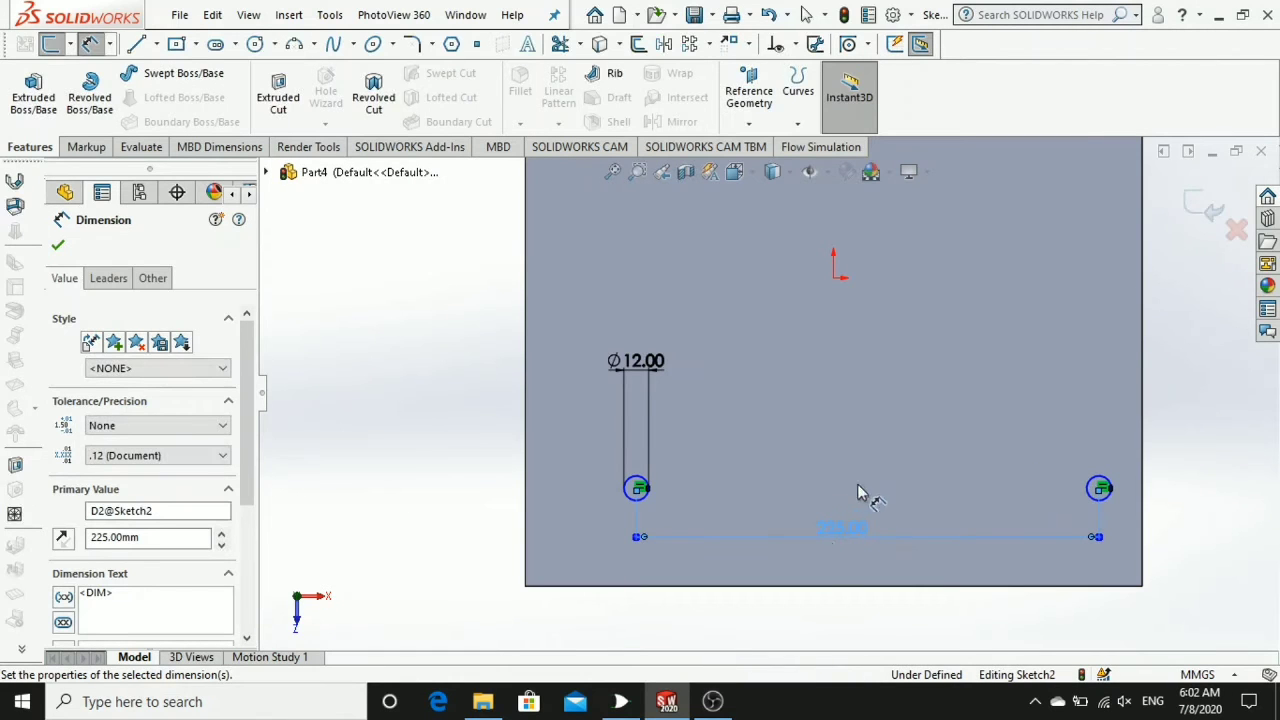
{"action": "left_click", "coordinate": [835, 280]}
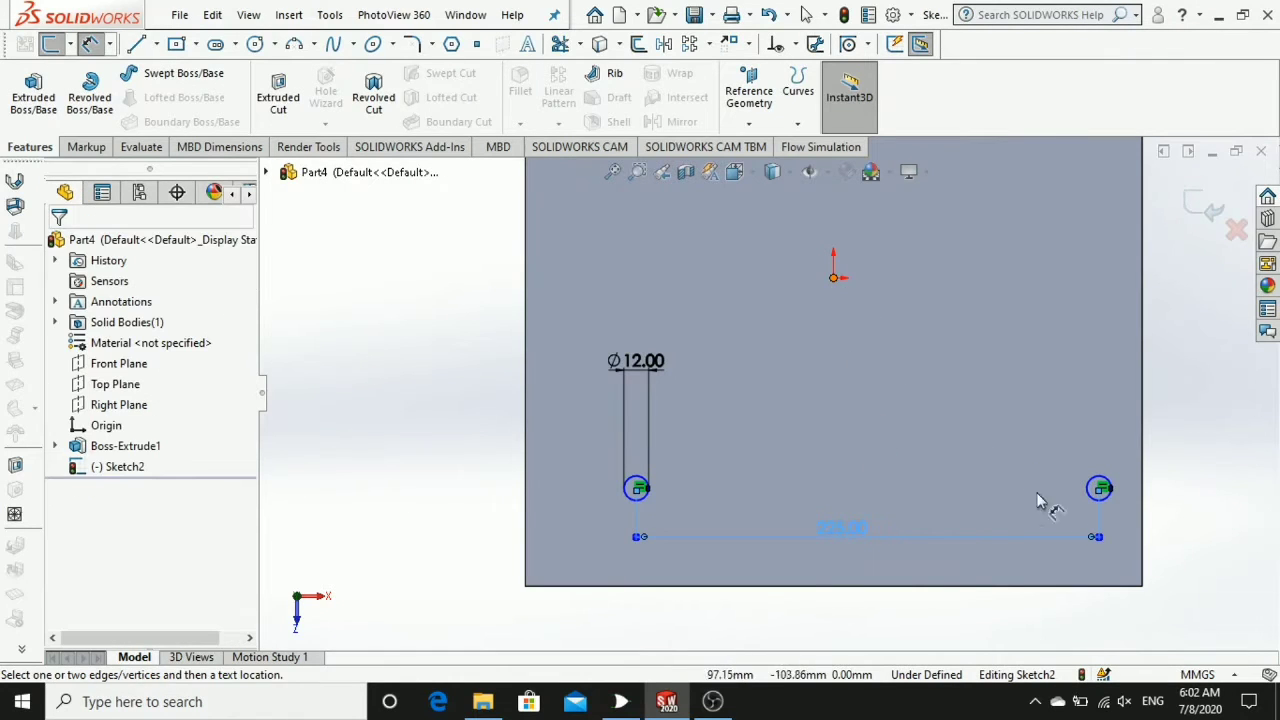
{"action": "left_click", "coordinate": [1100, 489]}
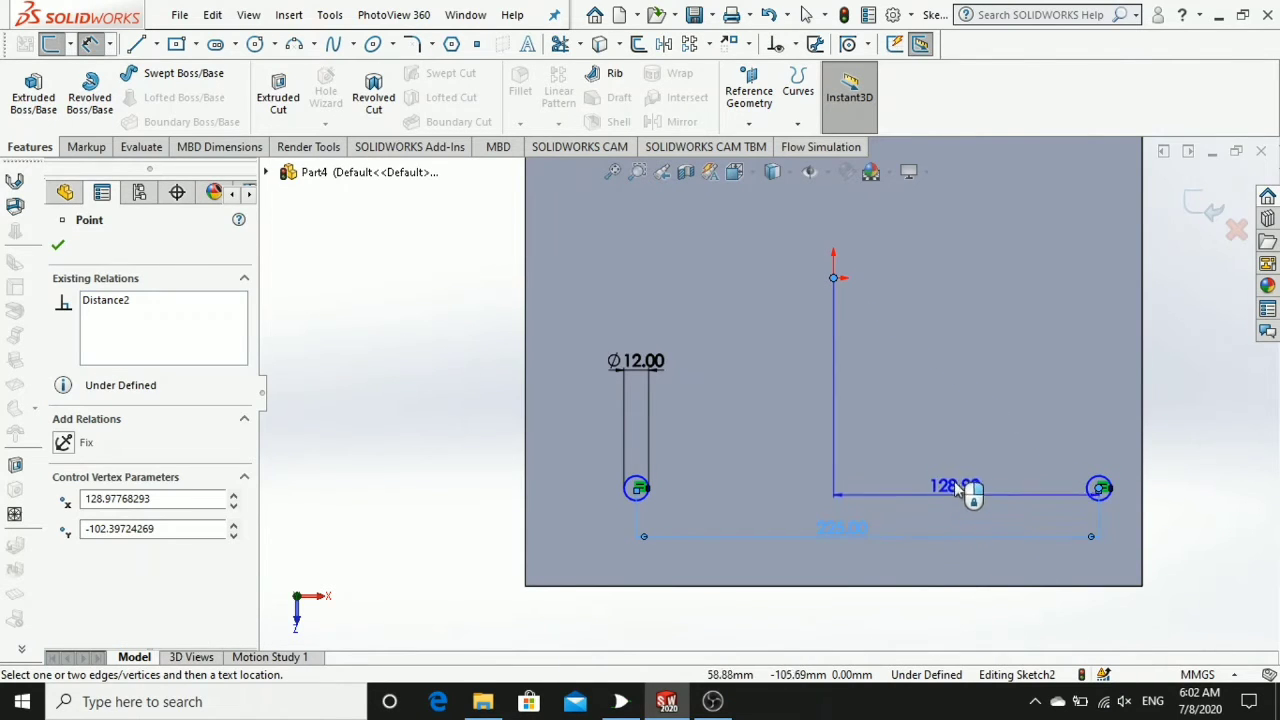
{"action": "left_click", "coordinate": [951, 474]}
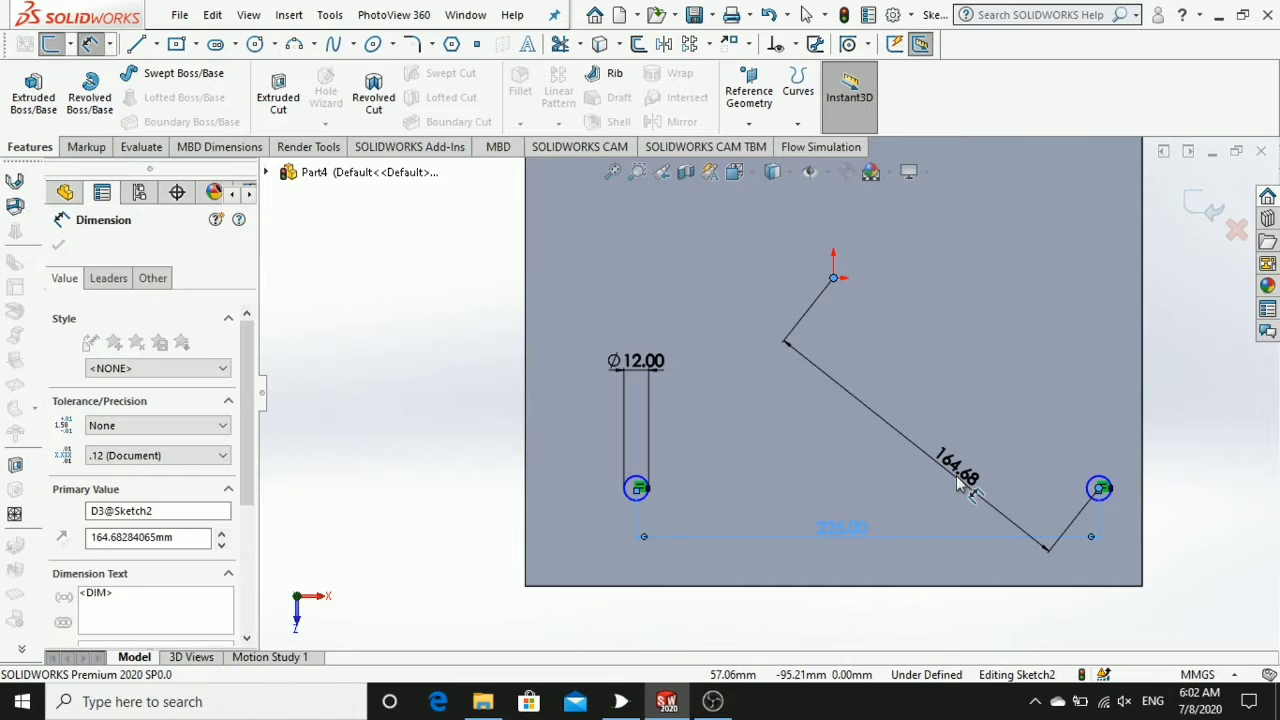
{"action": "key", "text": "Return"}
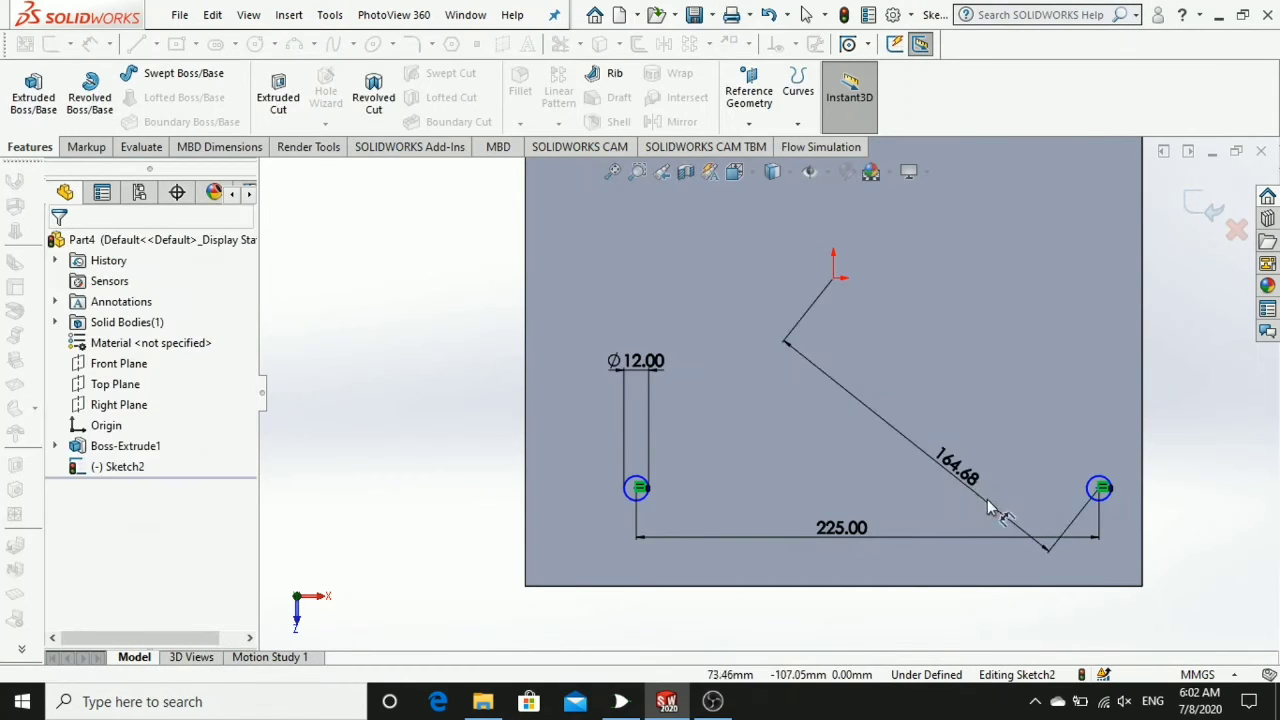
{"action": "left_click", "coordinate": [997, 515]}
{"action": "key", "text": "Delete"}
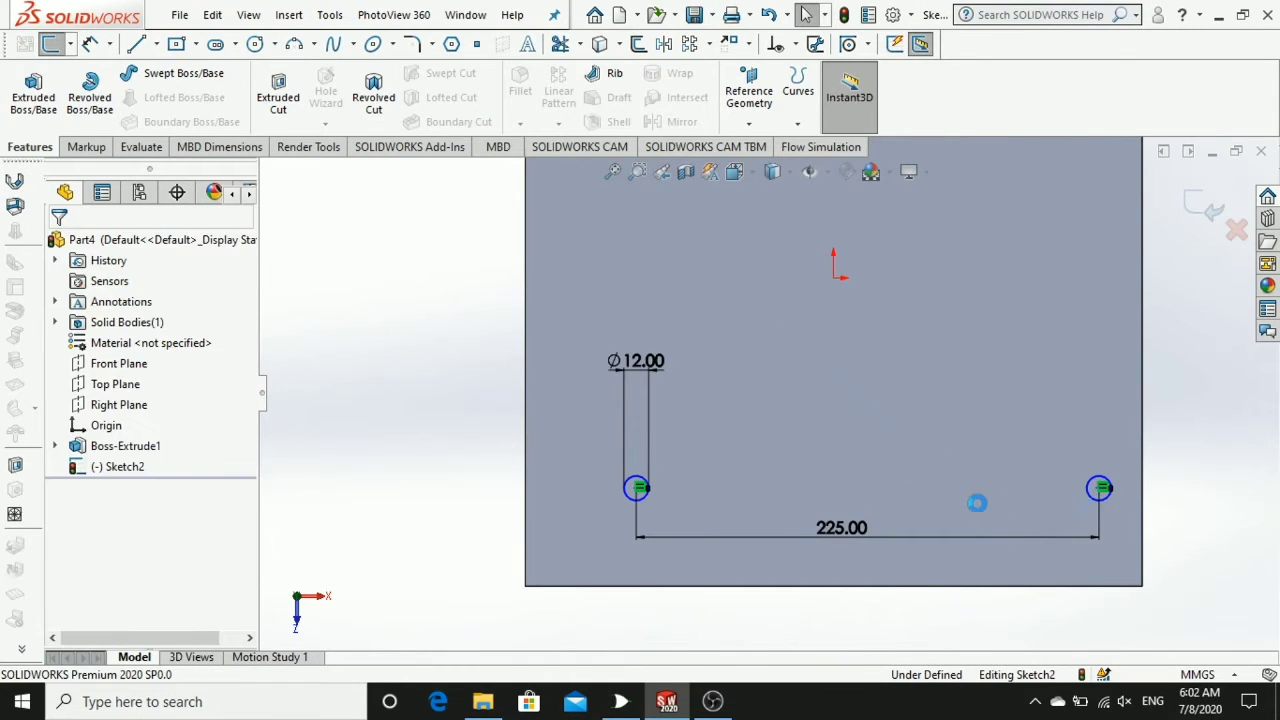
- Dimension the horizontal distance from the origin to the right circle's center as 225/2 mm
{"action": "left_click", "coordinate": [92, 44]}
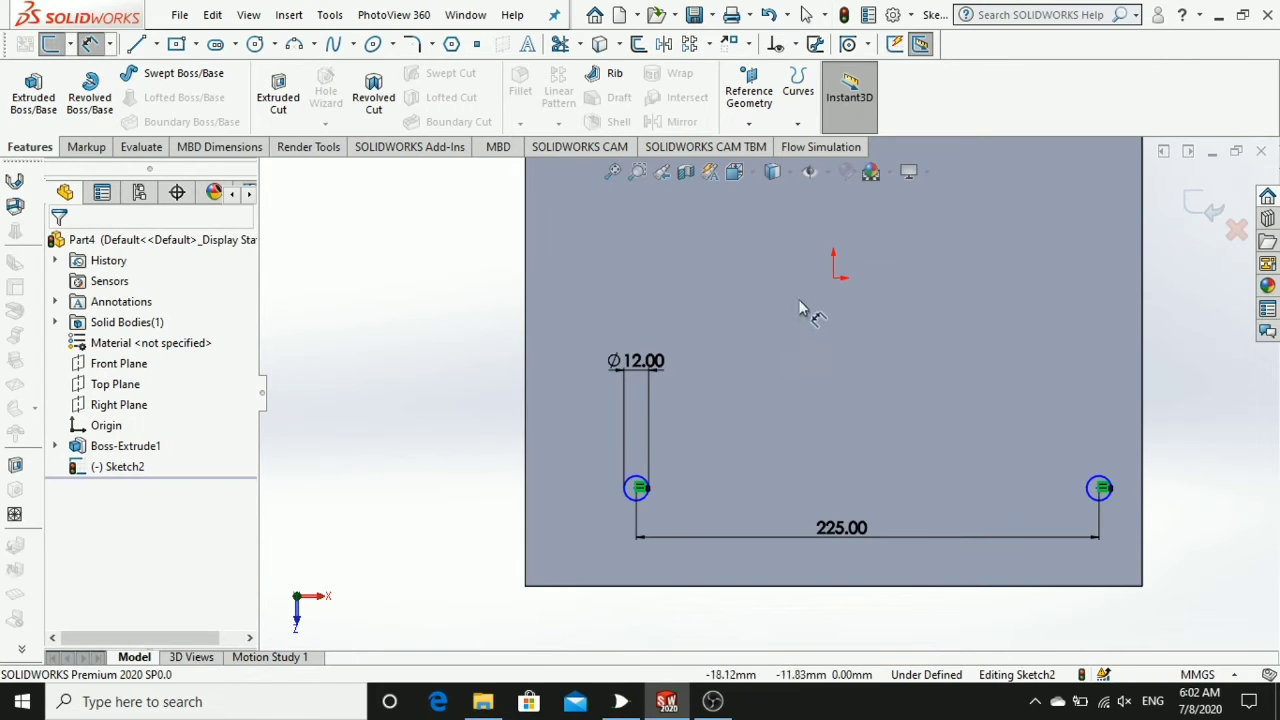
{"action": "left_click", "coordinate": [835, 277]}
{"action": "left_click", "coordinate": [1102, 490]}
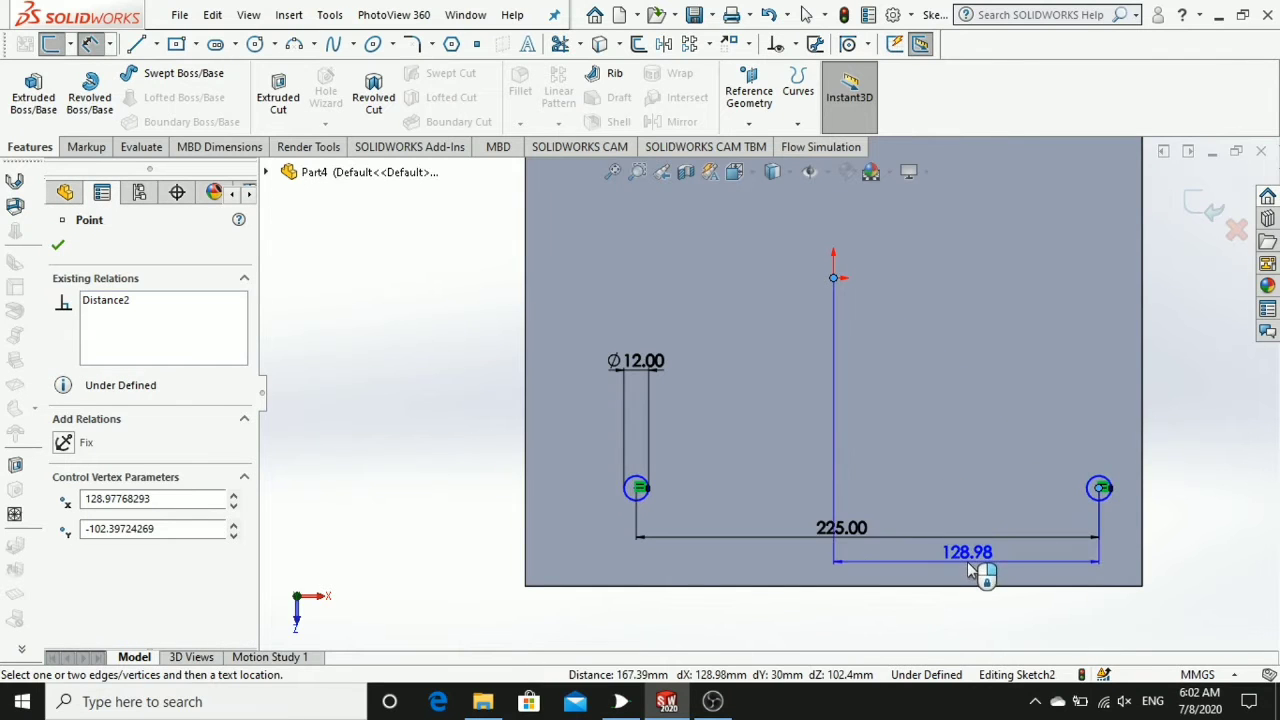
{"action": "left_click", "coordinate": [968, 564]}
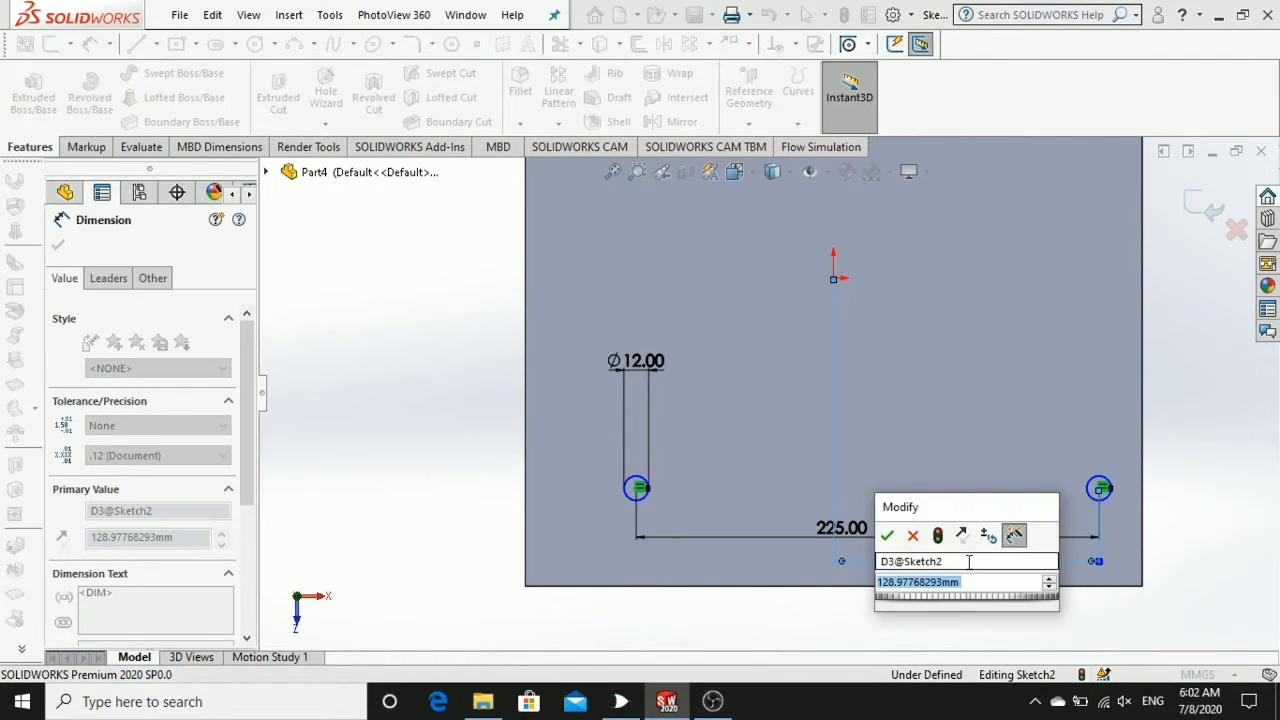
{"action": "type", "text": "225/2"}
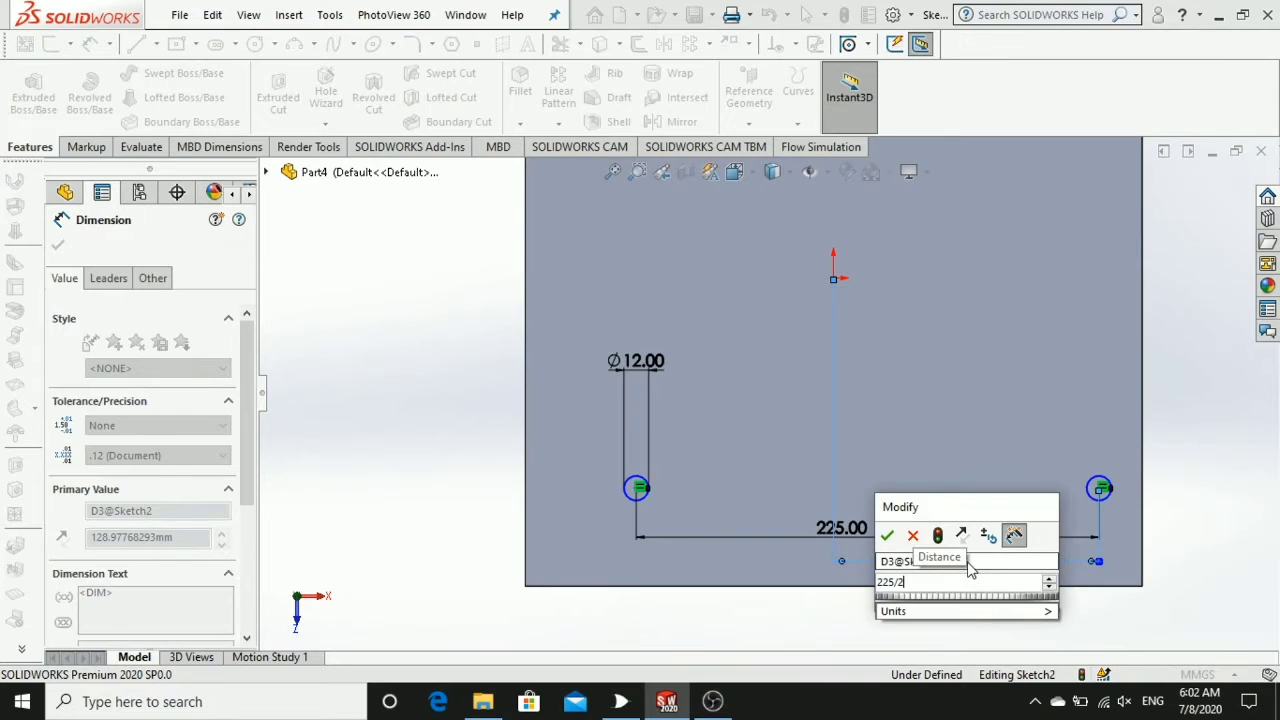
{"action": "key", "text": "Return"}
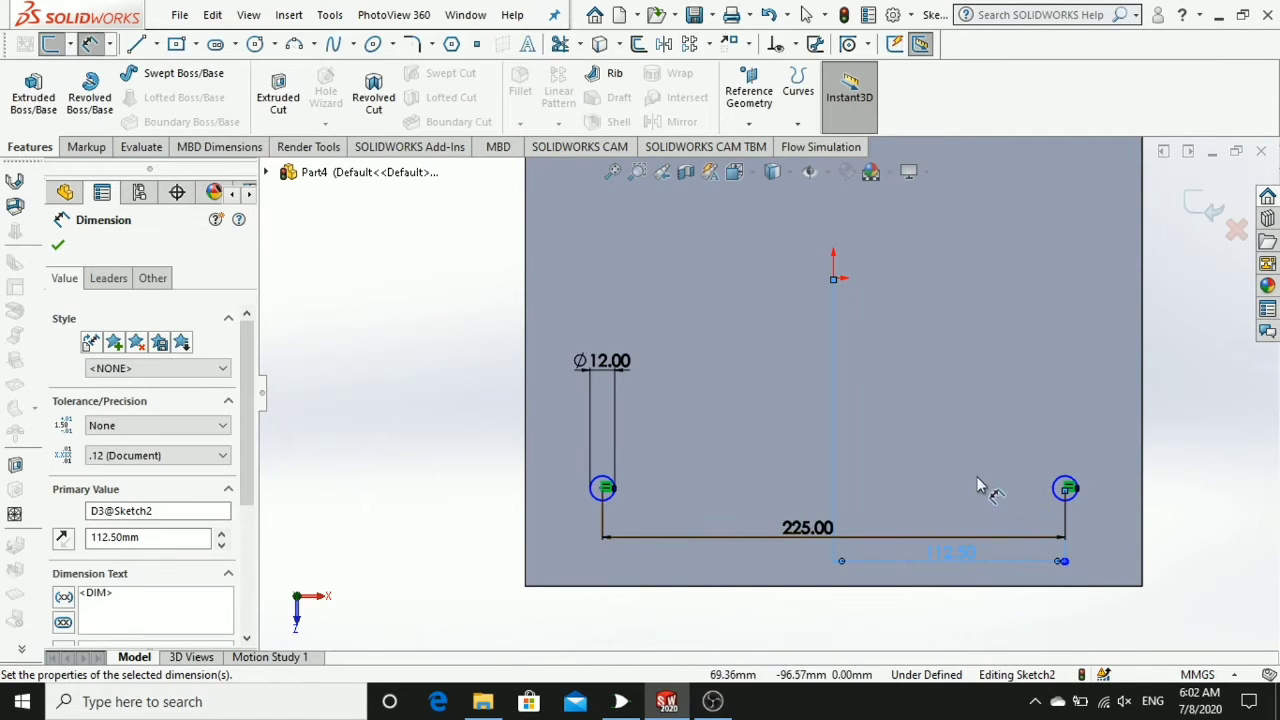
- Dimension the vertical distance from the origin to the lower-right circle's center as 225/2 mm
{"action": "left_click", "coordinate": [834, 279]}
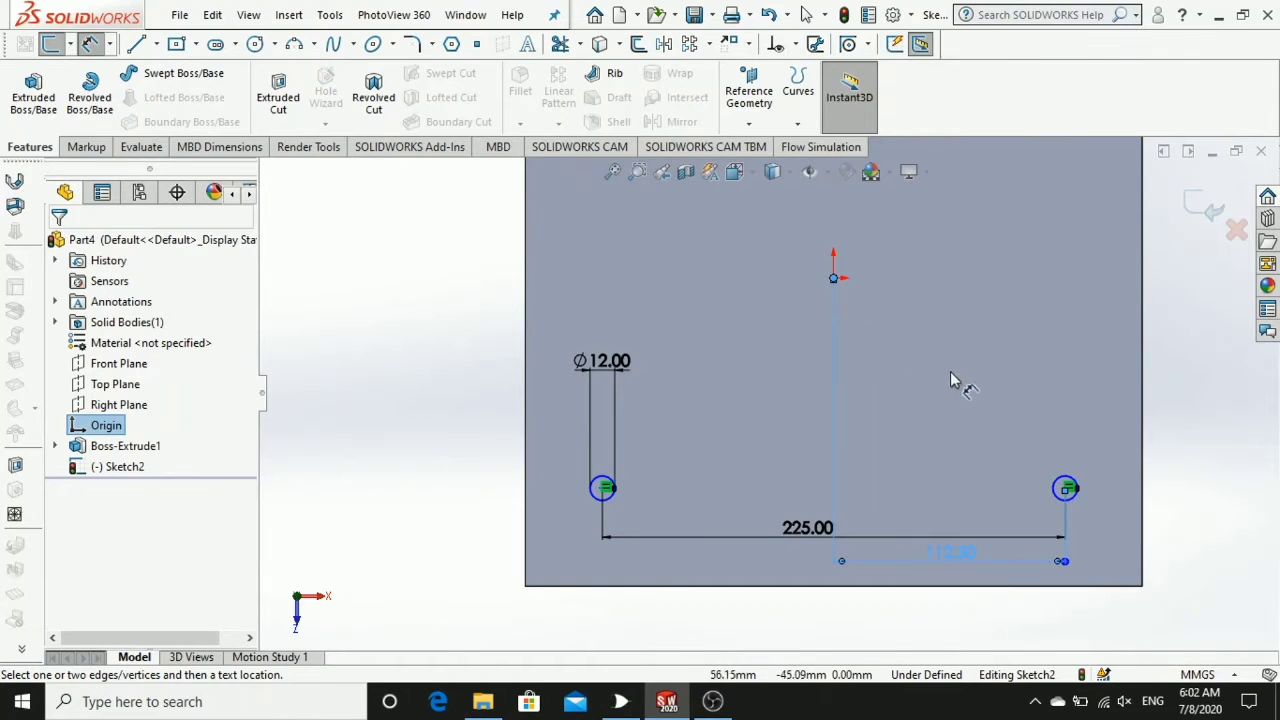
{"action": "left_click", "coordinate": [1064, 489]}
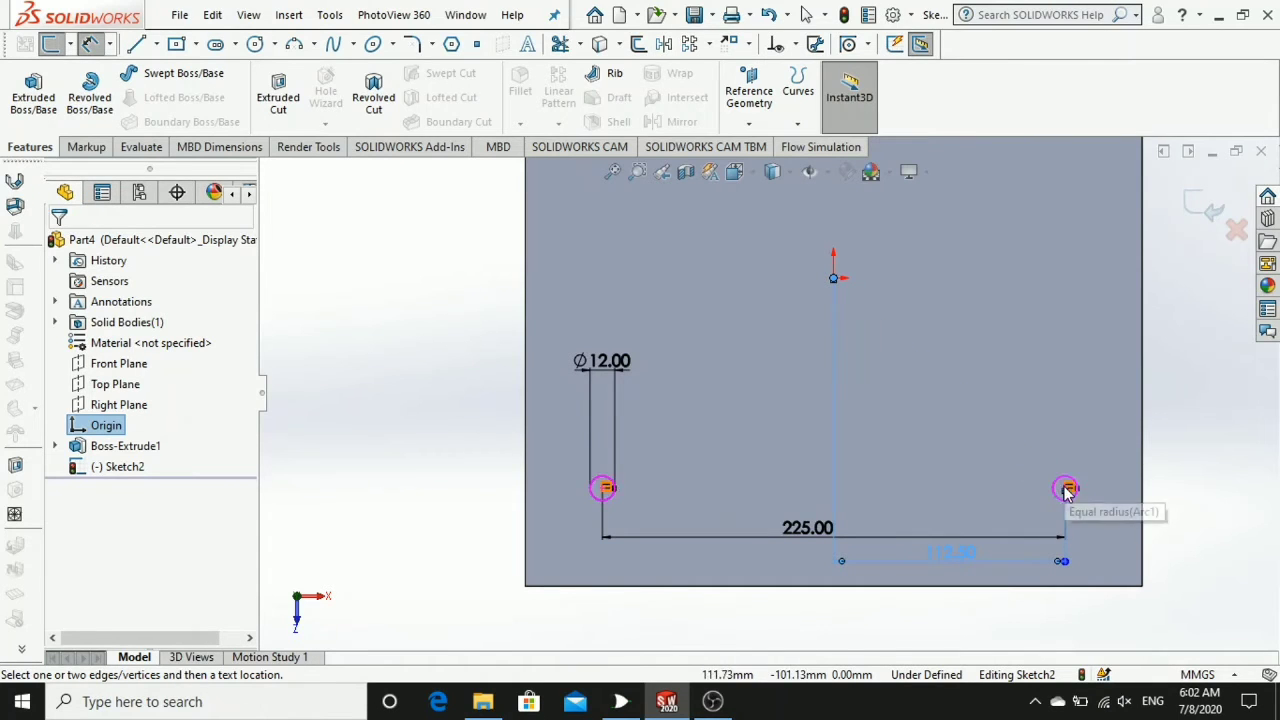
{"action": "left_click", "coordinate": [1066, 491]}
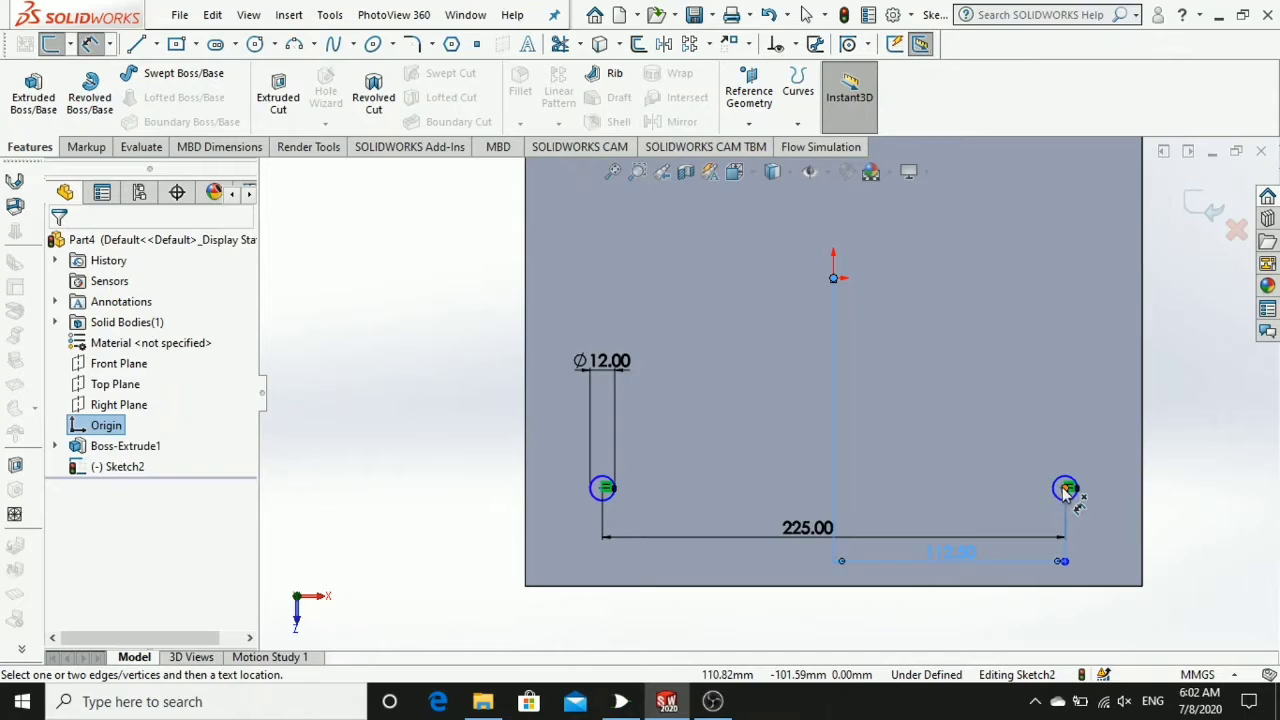
{"action": "left_click", "coordinate": [1066, 491]}
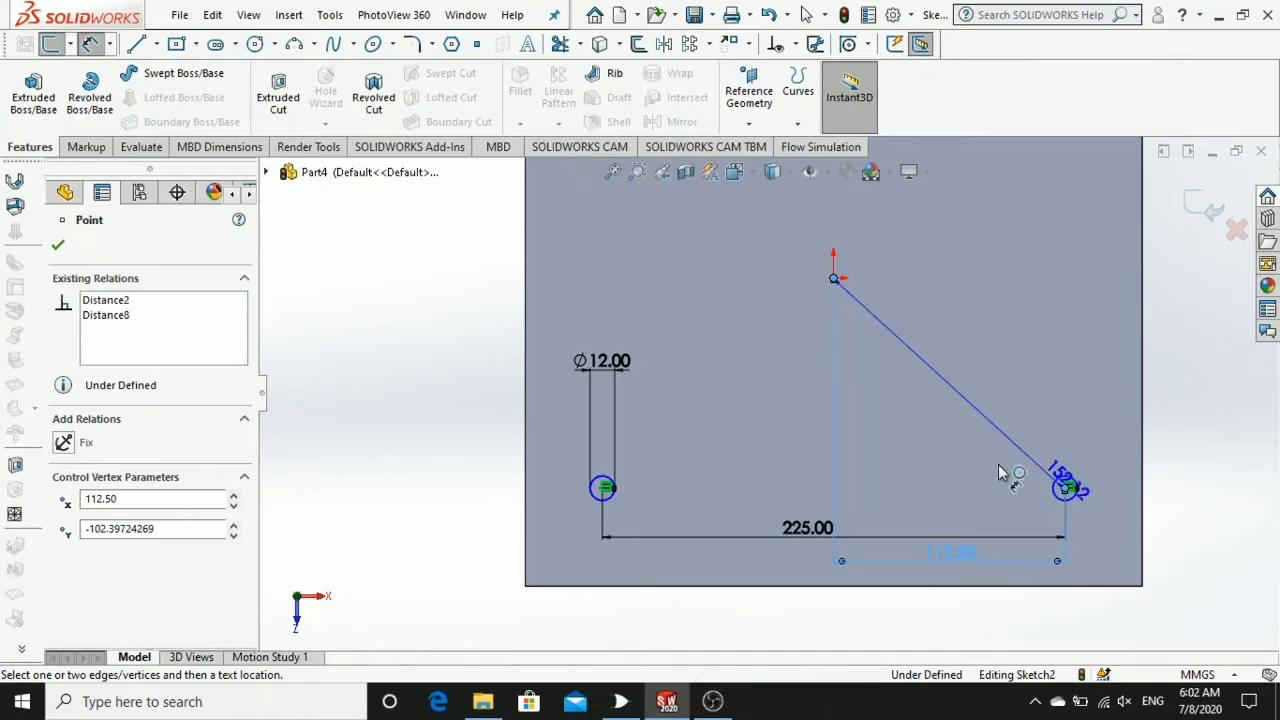
{"action": "left_click", "coordinate": [1116, 391]}
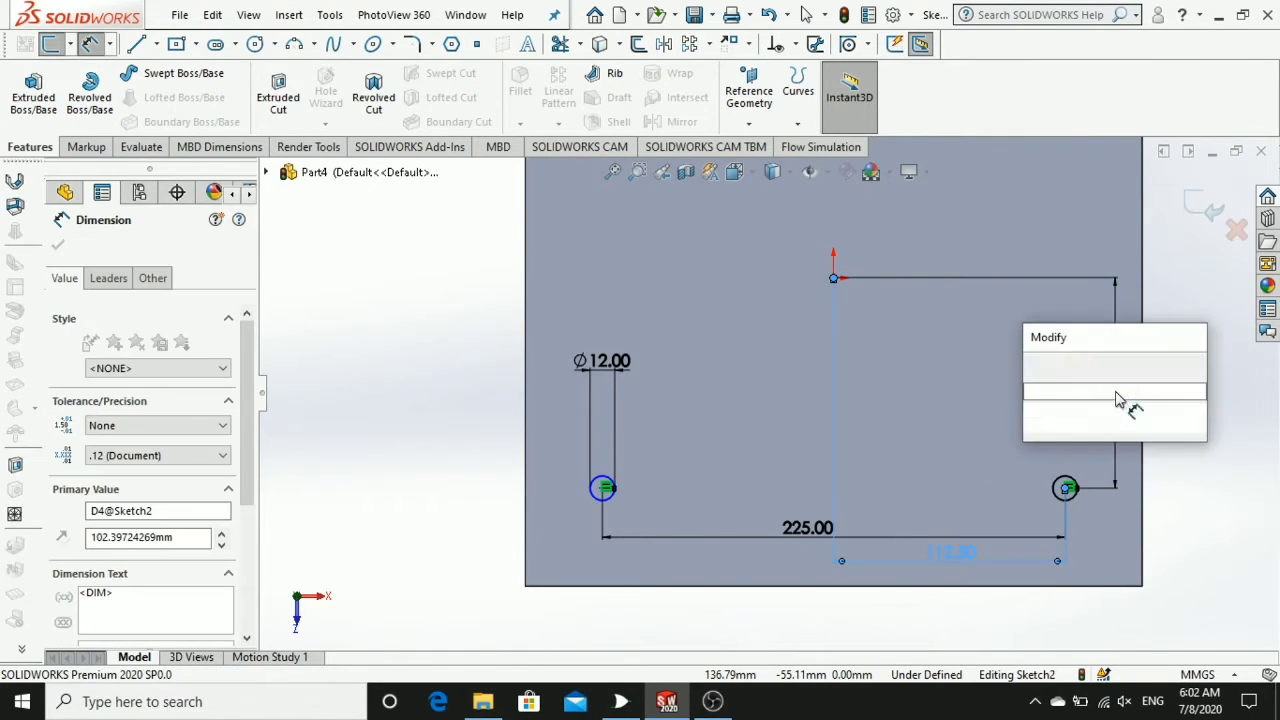
{"action": "type", "text": "225/2"}
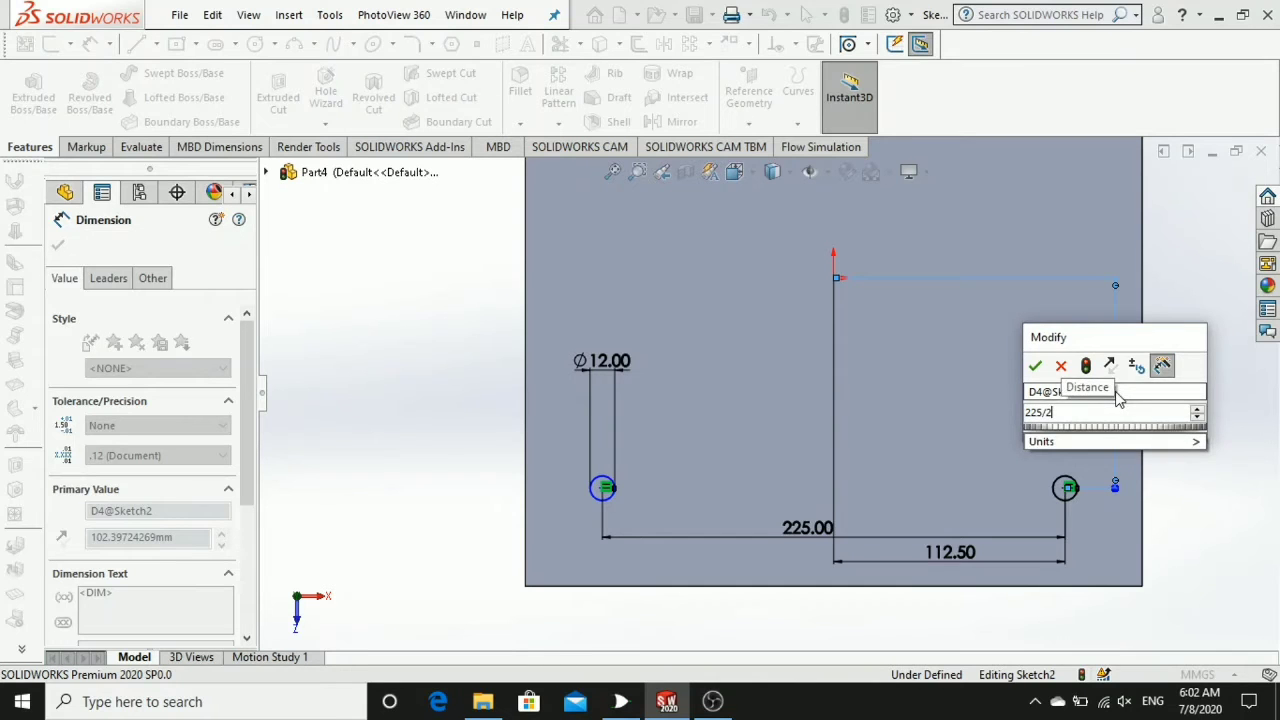
{"action": "key", "text": "Return"}
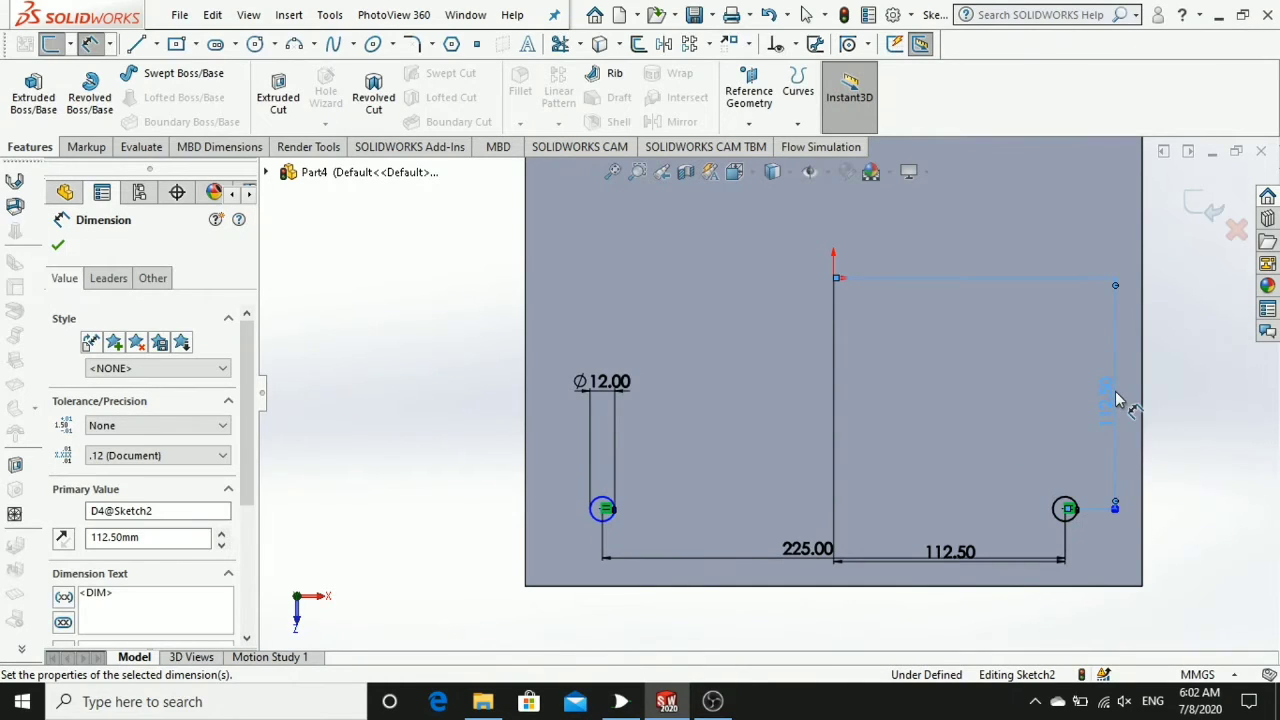
{"action": "left_click", "coordinate": [694, 284]}
{"action": "left_click", "coordinate": [137, 43]}
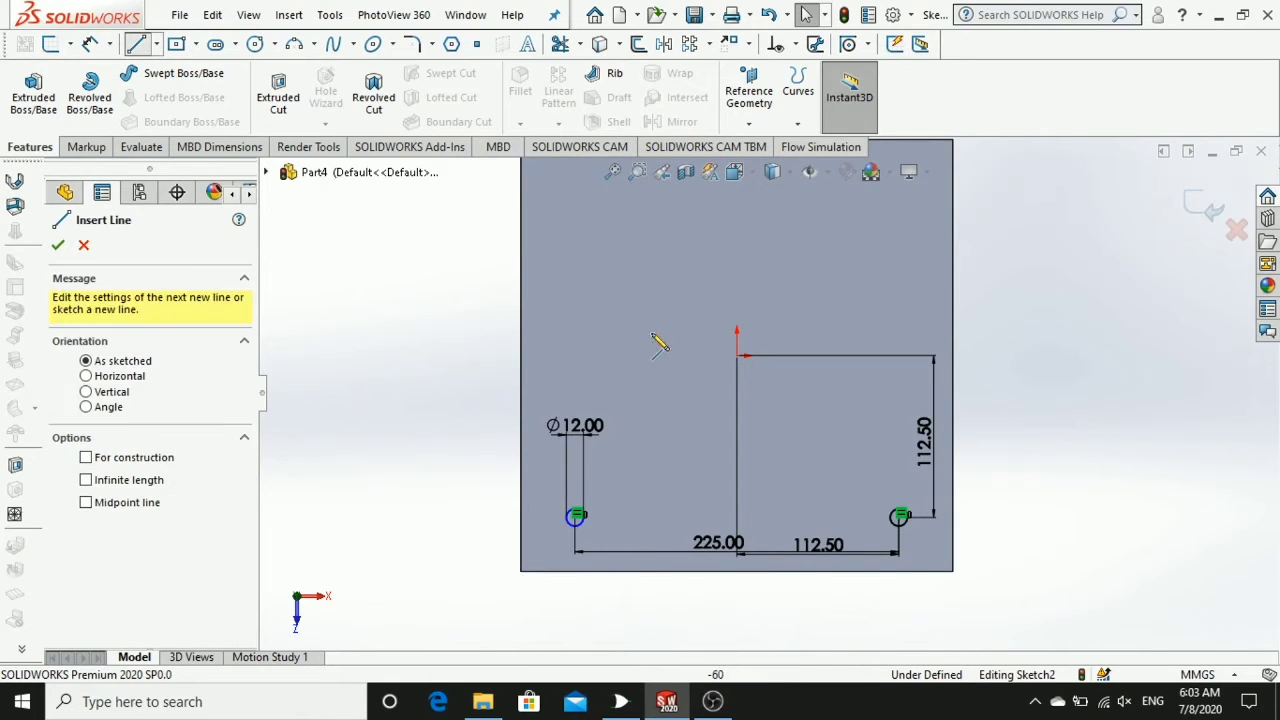
{"action": "left_click", "coordinate": [670, 360]}
{"action": "key", "text": "Escape"}
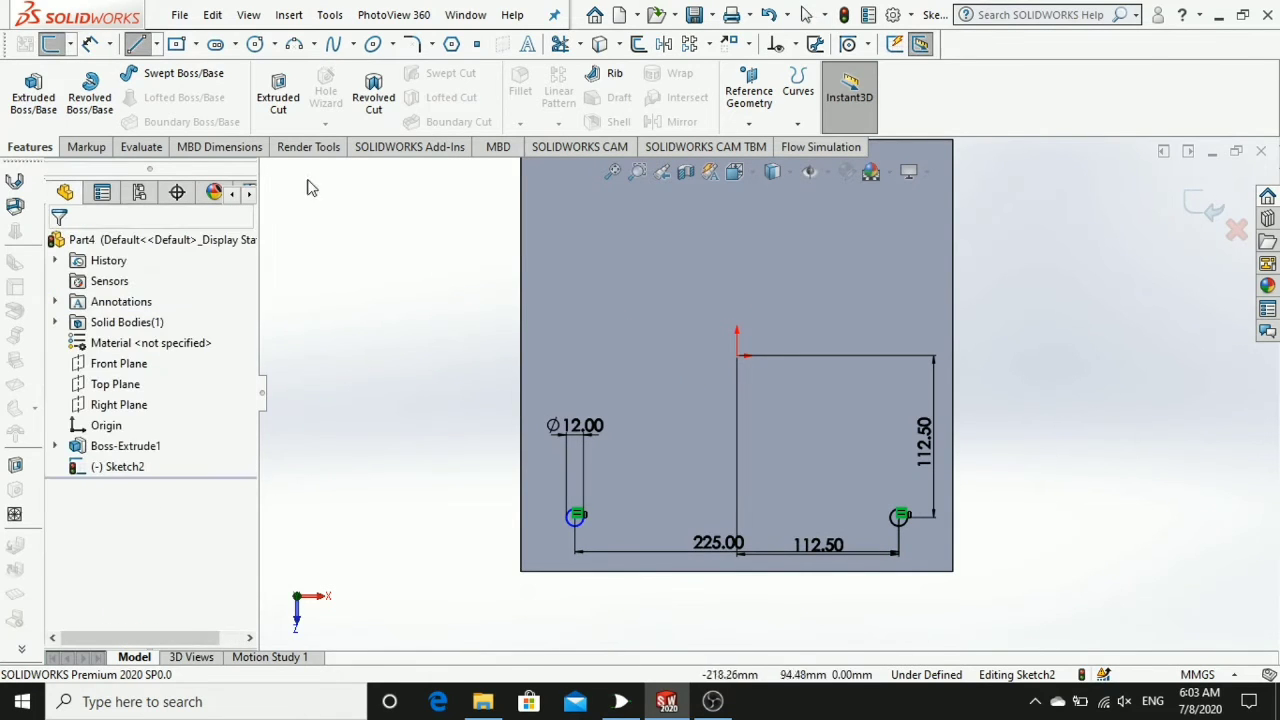
- Sketch a horizontal line through the origin, extending to both sides of it
{"action": "left_click", "coordinate": [137, 44]}
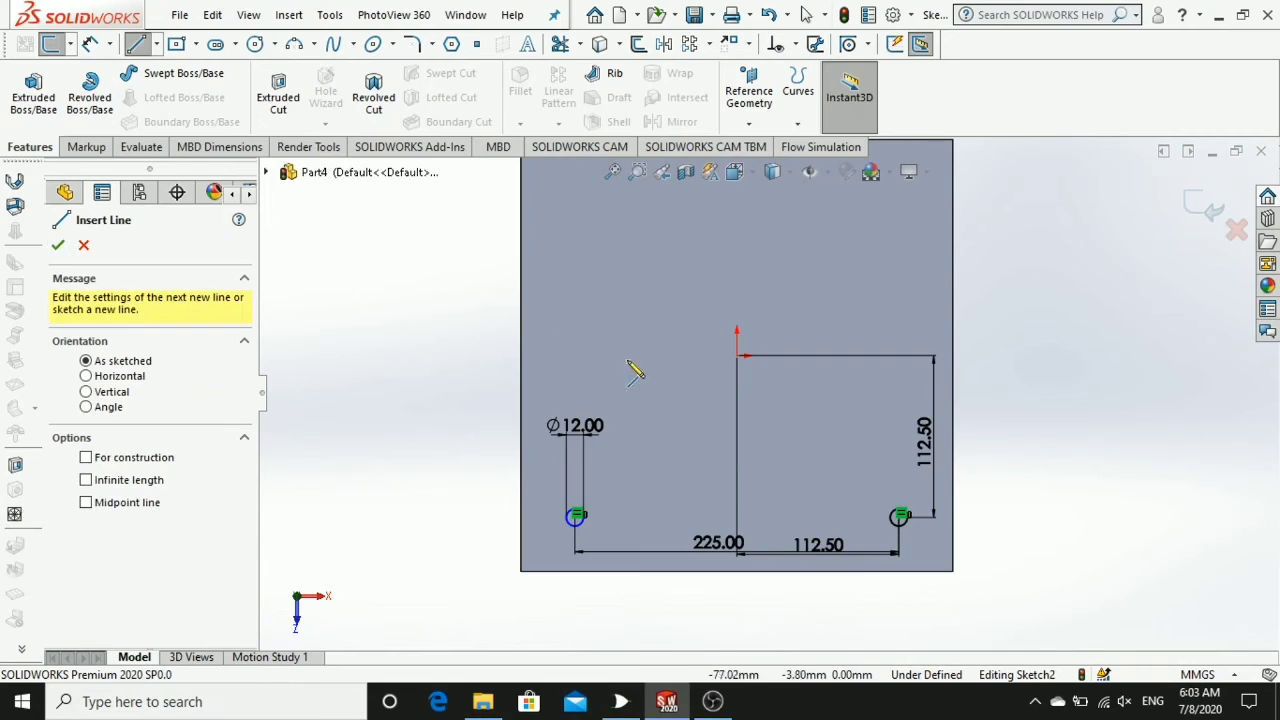
{"action": "left_click", "coordinate": [800, 356]}
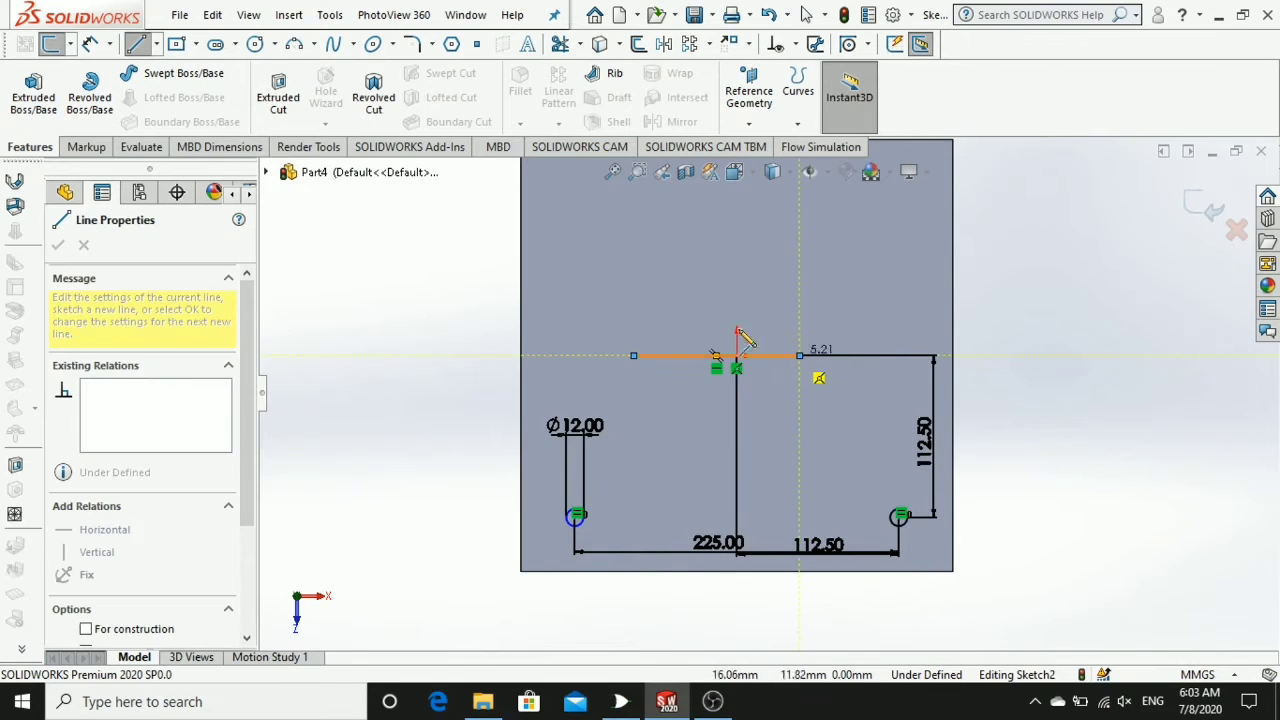
{"action": "key", "text": "Escape"}
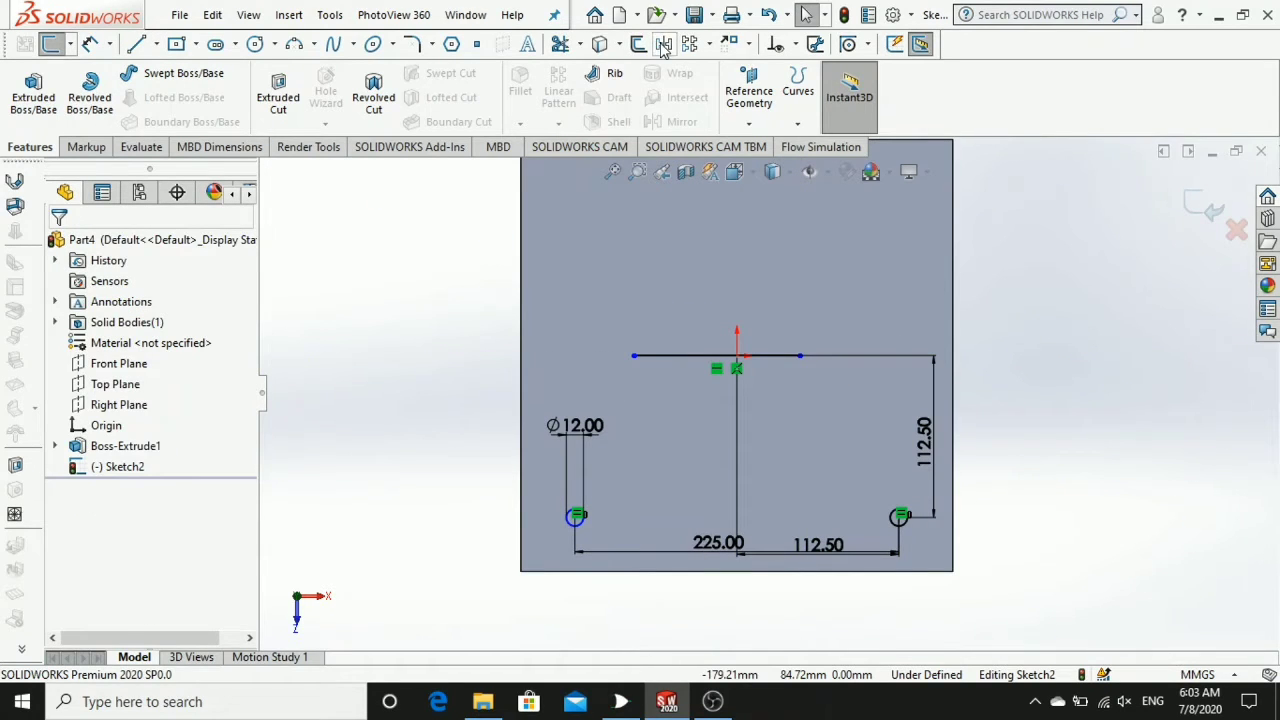
- Mirror both 12 mm circles about the horizontal line through the origin, keeping the originals
{"action": "left_click", "coordinate": [663, 45]}
{"action": "left_click", "coordinate": [579, 521]}
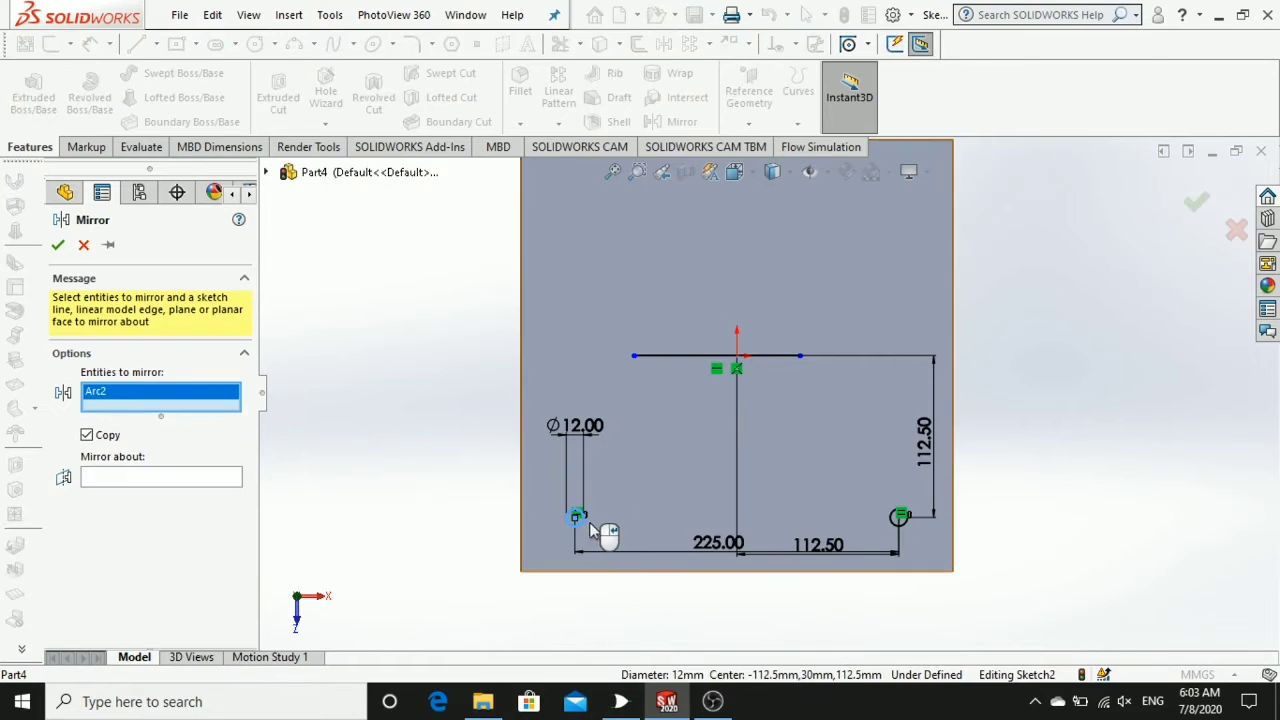
{"action": "left_click", "coordinate": [894, 527]}
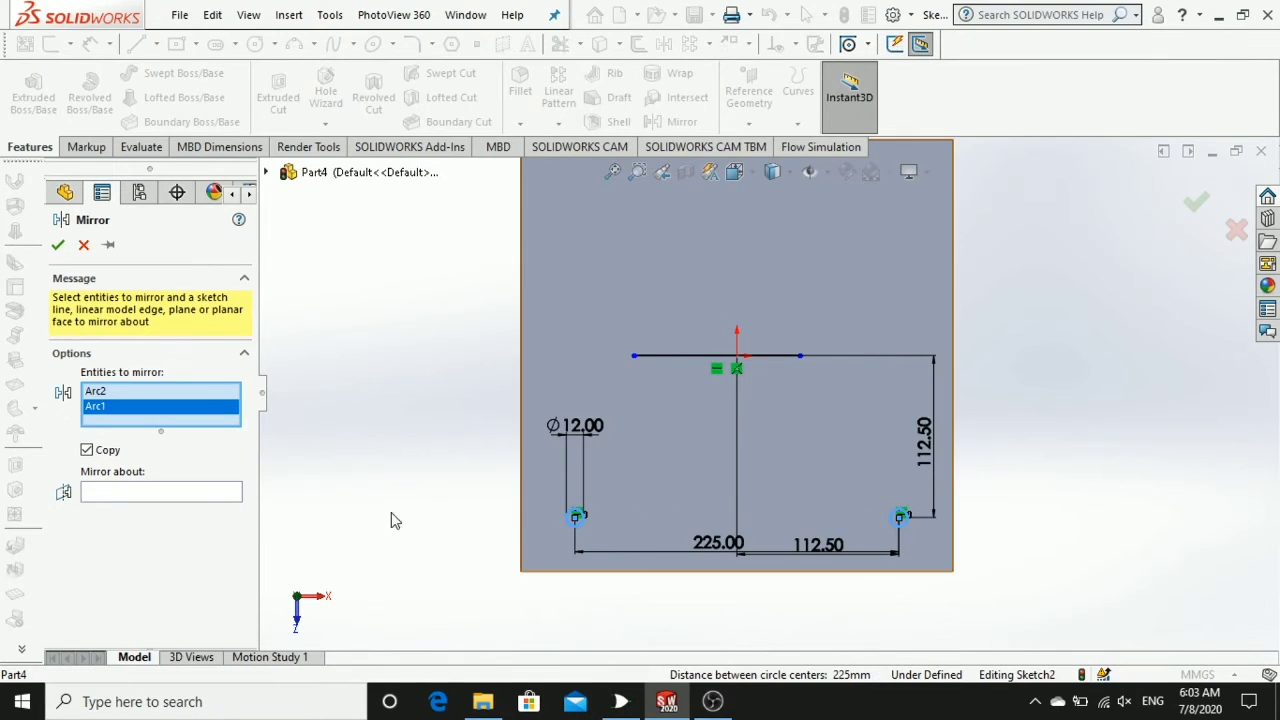
{"action": "left_click", "coordinate": [208, 494]}
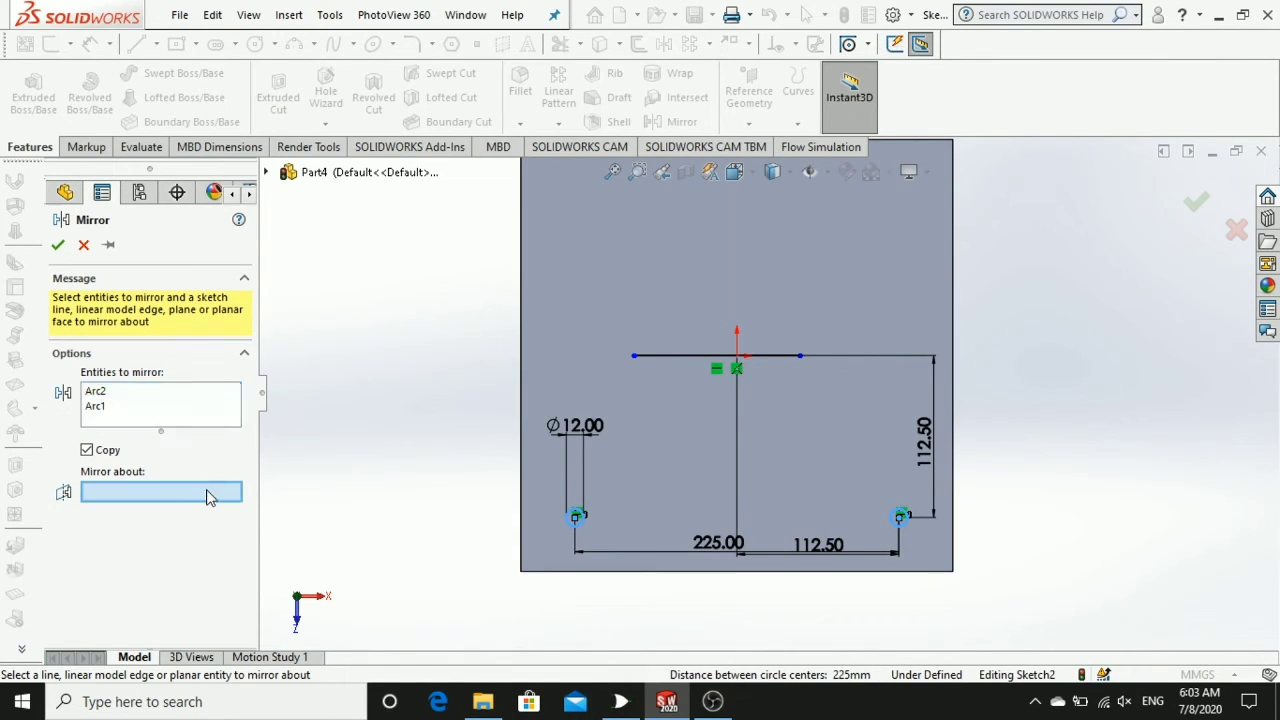
{"action": "left_click", "coordinate": [661, 357]}
{"action": "scroll", "coordinate": [700, 345], "scroll_direction": "up", "scroll_amount": 3}
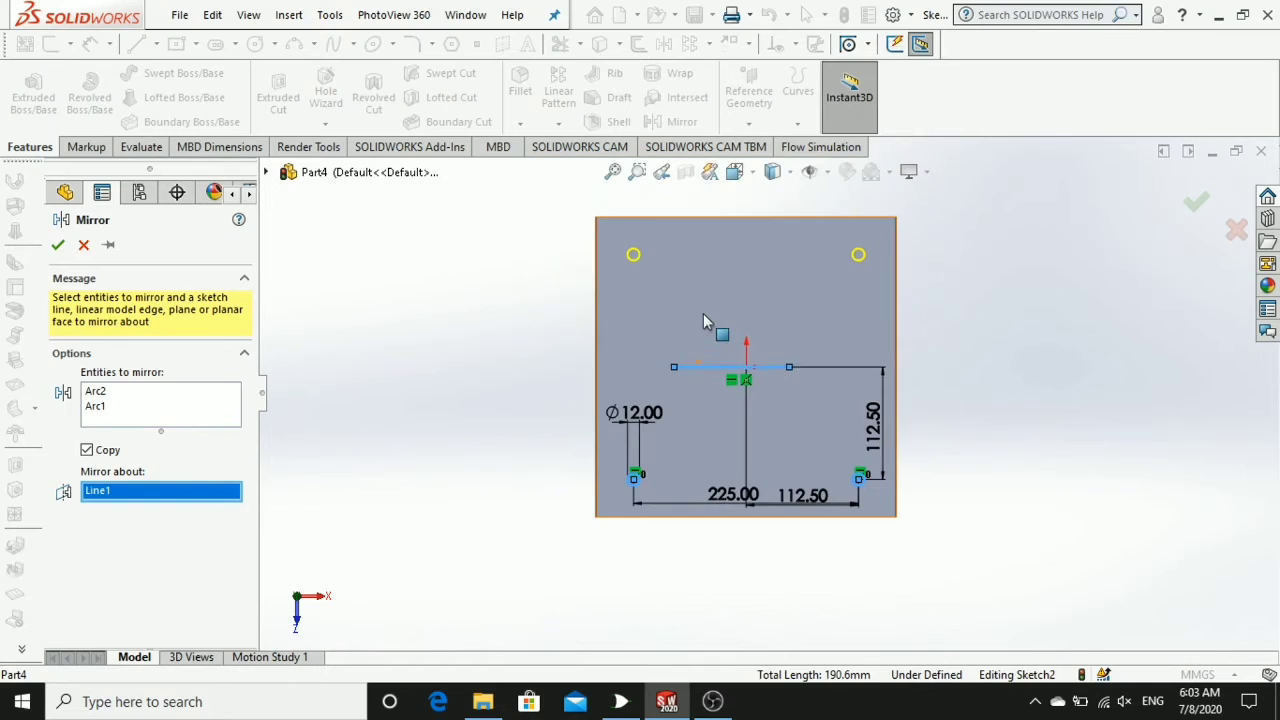
{"action": "left_click", "coordinate": [58, 246]}
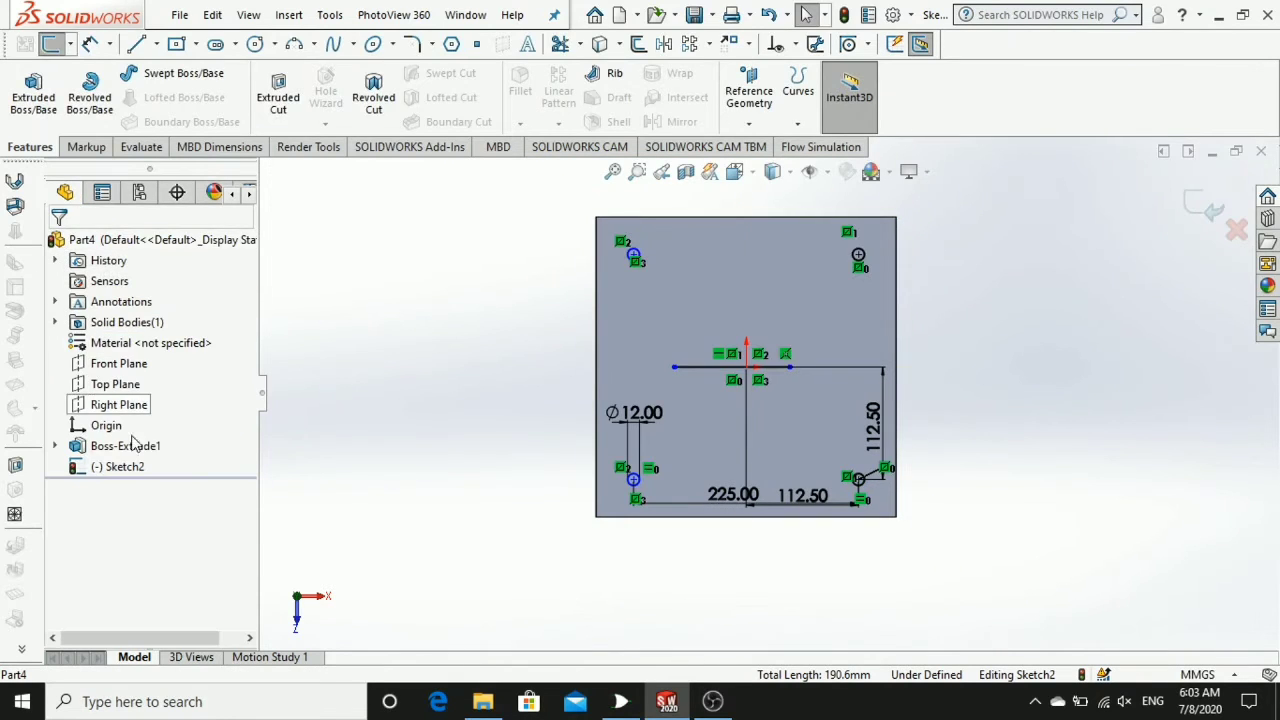
- Cut-extrude the four circle contours of the top-face sketch with a blind depth of 10 mm
{"action": "left_click", "coordinate": [121, 466]}
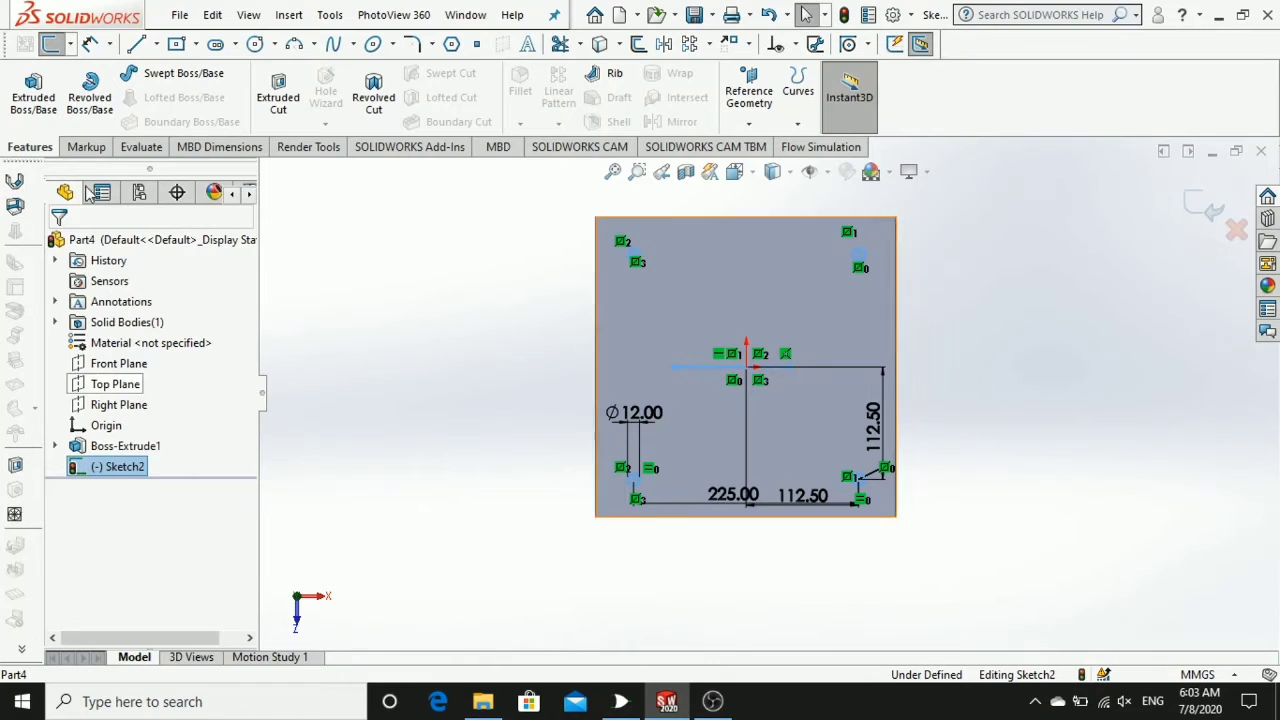
{"action": "left_click", "coordinate": [279, 97]}
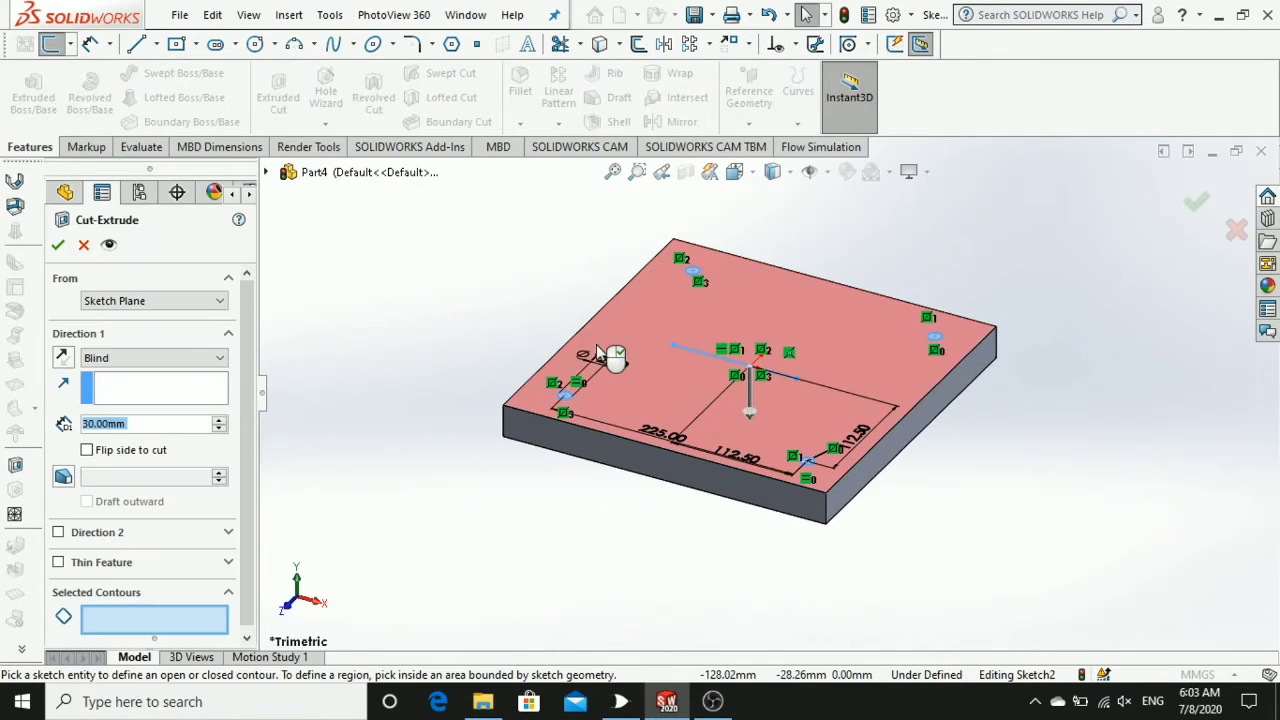
{"action": "scroll", "coordinate": [731, 308], "scroll_direction": "down", "scroll_amount": 5}
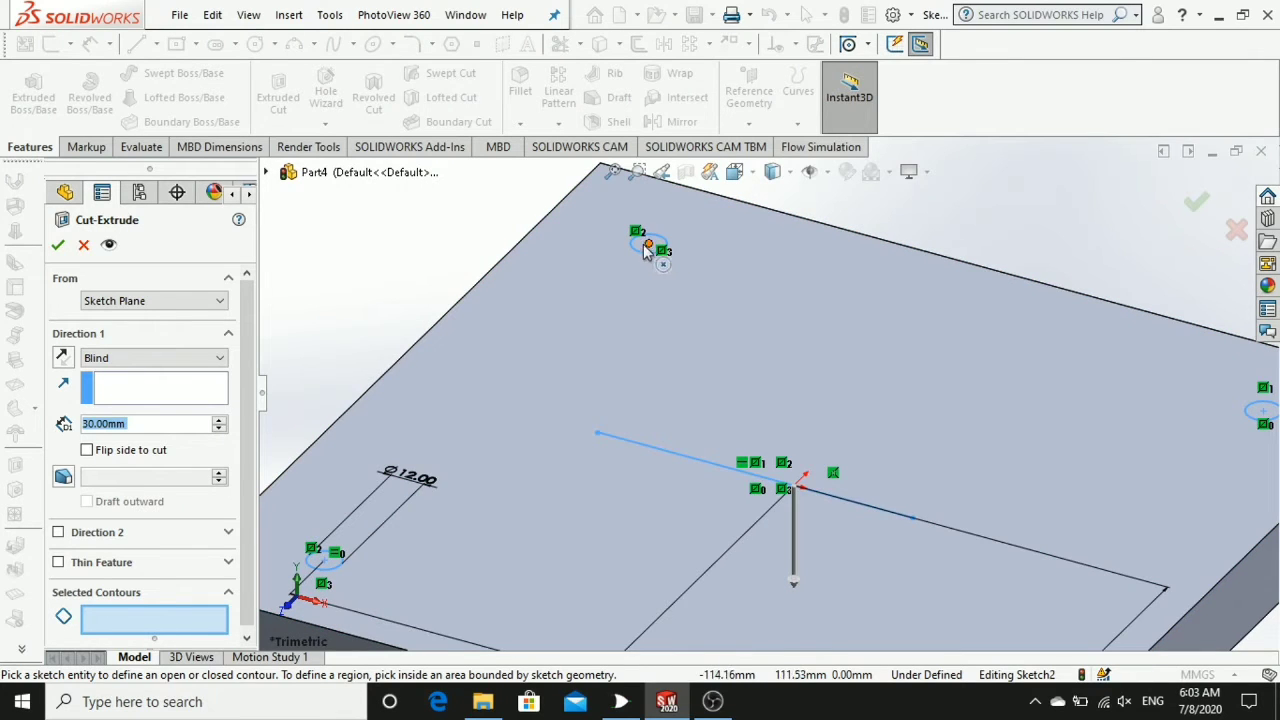
{"action": "left_click", "coordinate": [642, 258]}
{"action": "scroll", "coordinate": [657, 258], "scroll_direction": "up", "scroll_amount": 4}
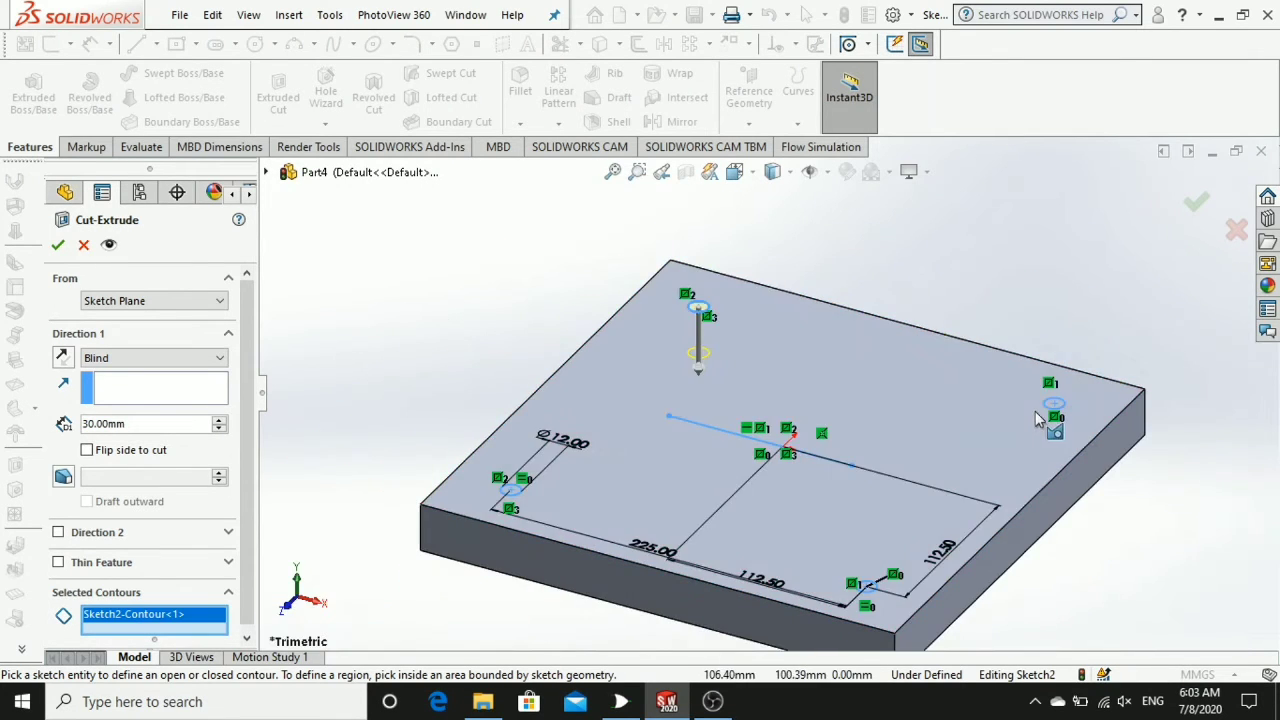
{"action": "left_click", "coordinate": [1050, 408]}
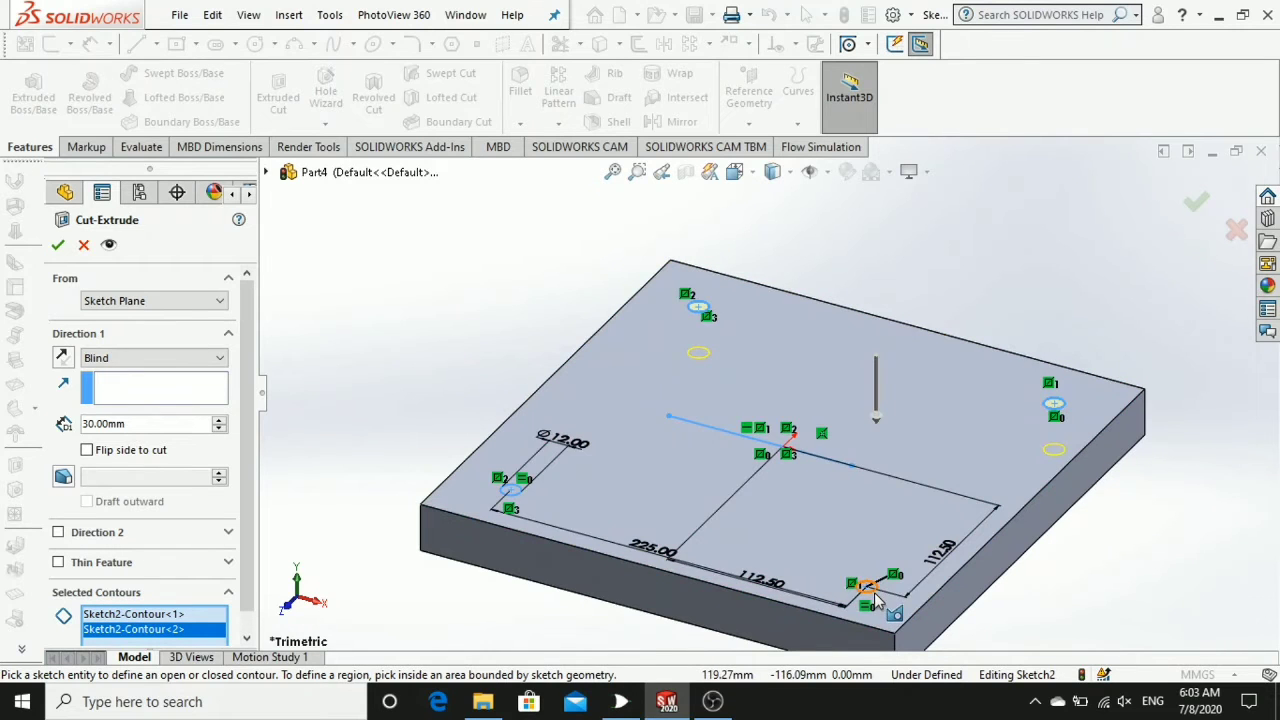
{"action": "left_click", "coordinate": [874, 594]}
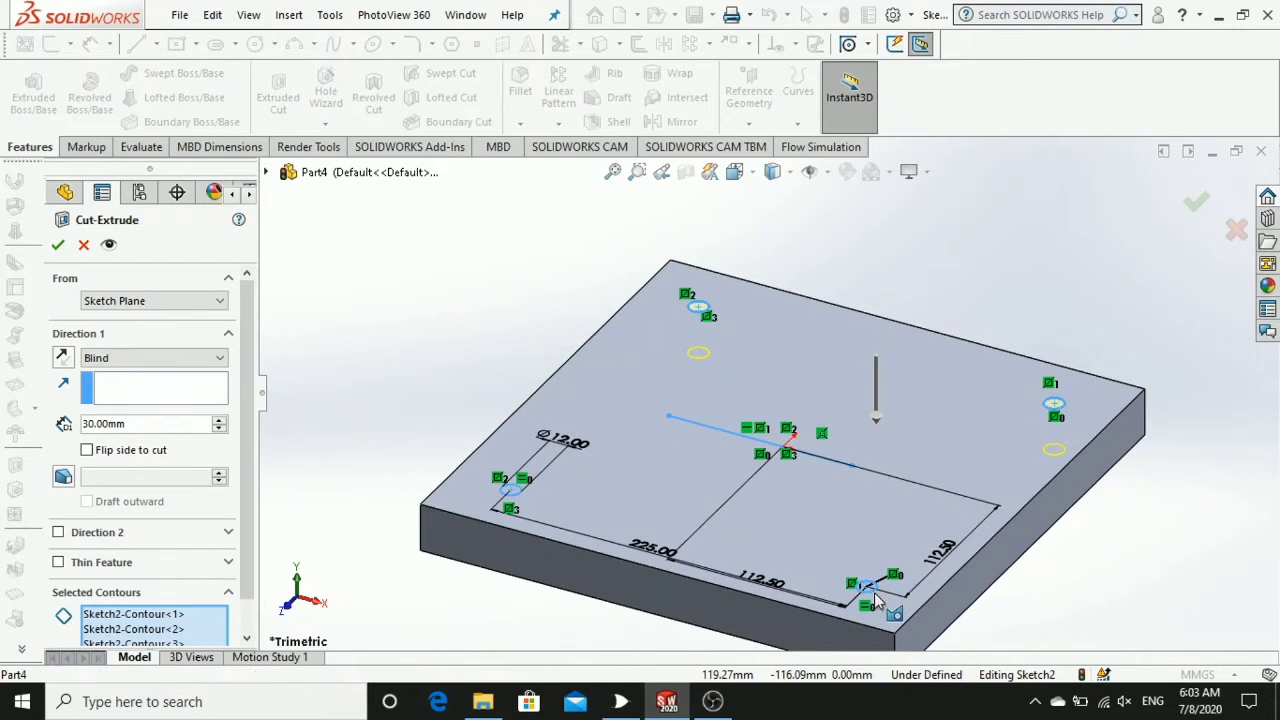
{"action": "left_click", "coordinate": [517, 497]}
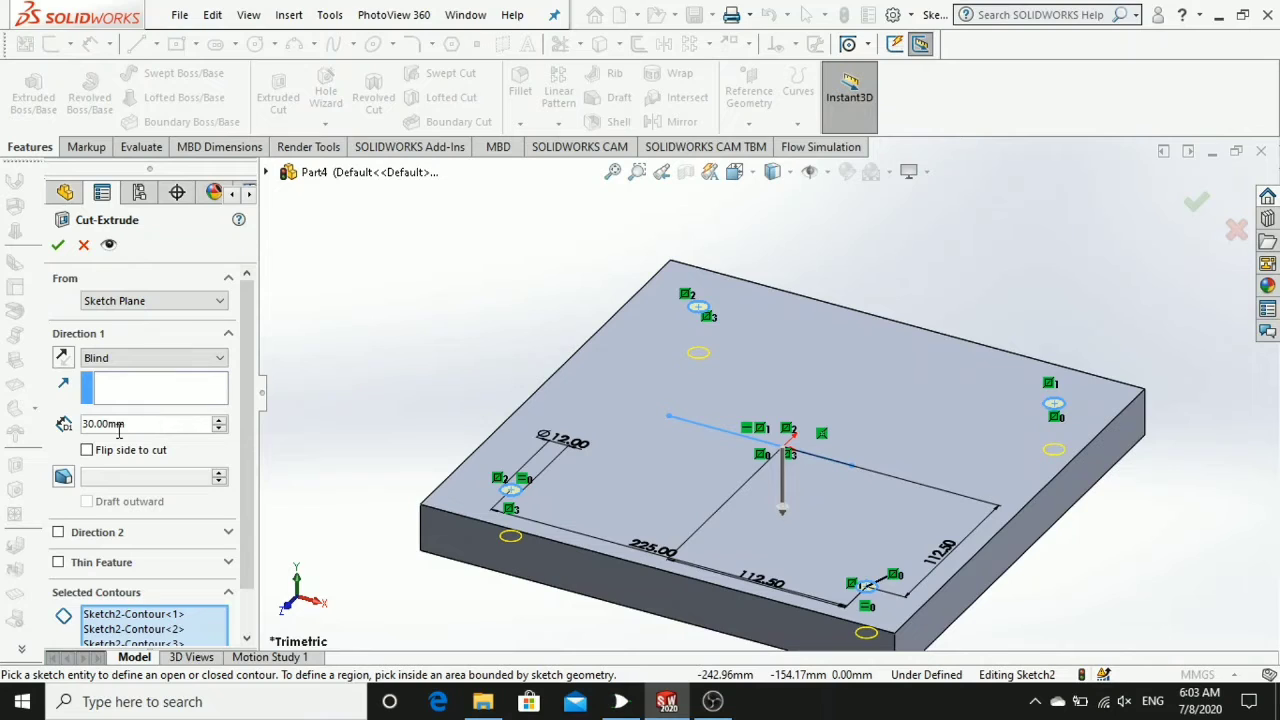
{"action": "type", "text": "10"}
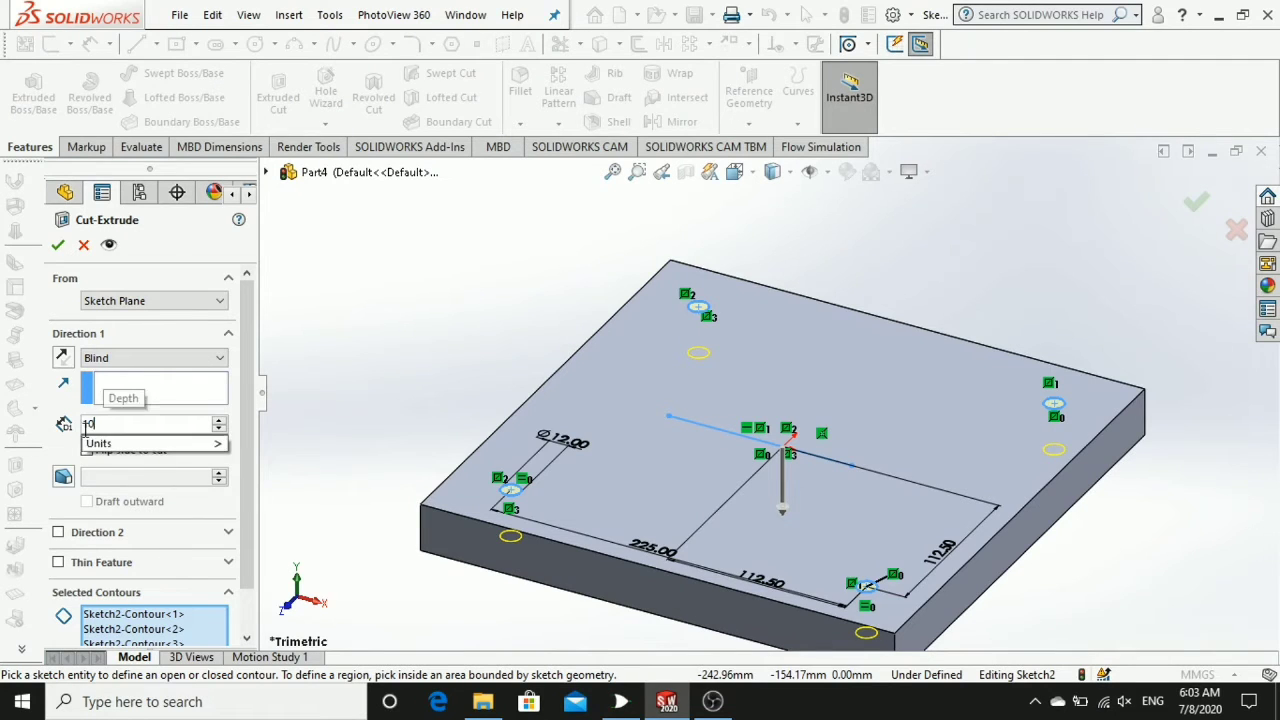
{"action": "key", "text": "Return"}
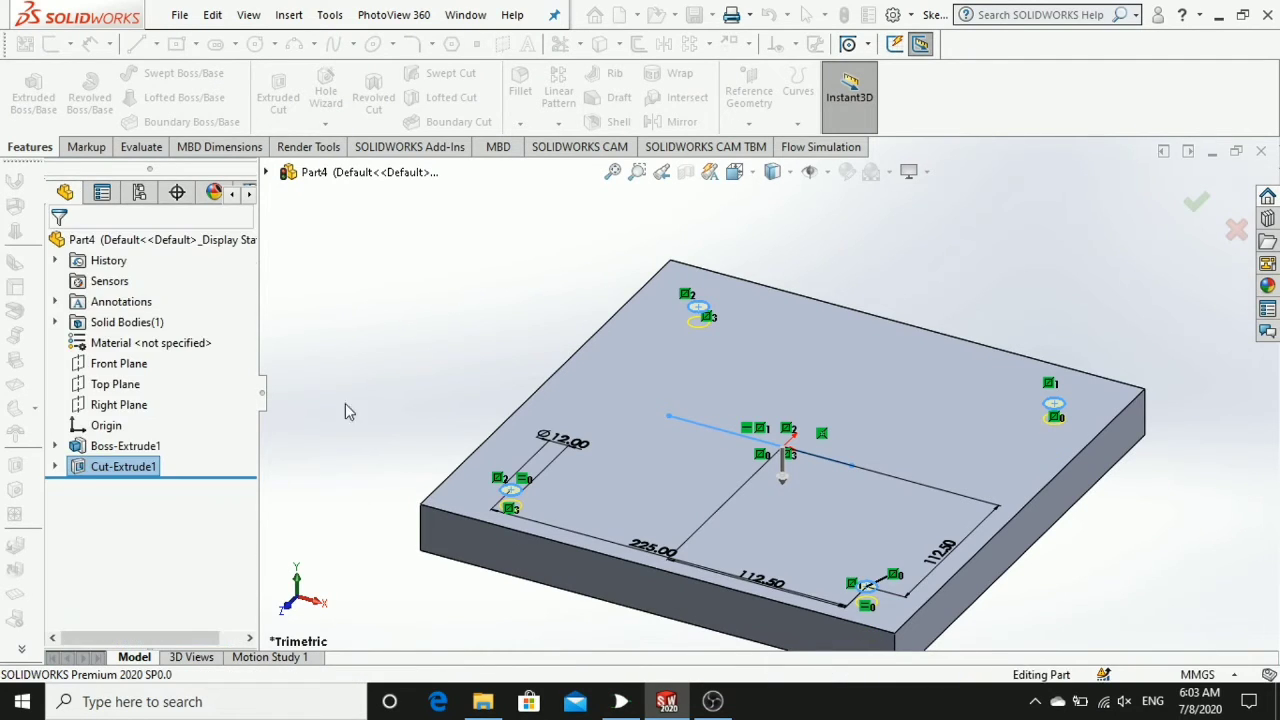
- Open a sketch on the plate's bottom face and draw two horizontally aligned circles near the lower corners, centers about 201 mm apart
{"action": "scroll", "coordinate": [771, 414], "scroll_direction": "up", "scroll_amount": 1}
{"action": "middle_click_drag", "start_coordinate": [781, 419], "coordinate": [677, 286]}
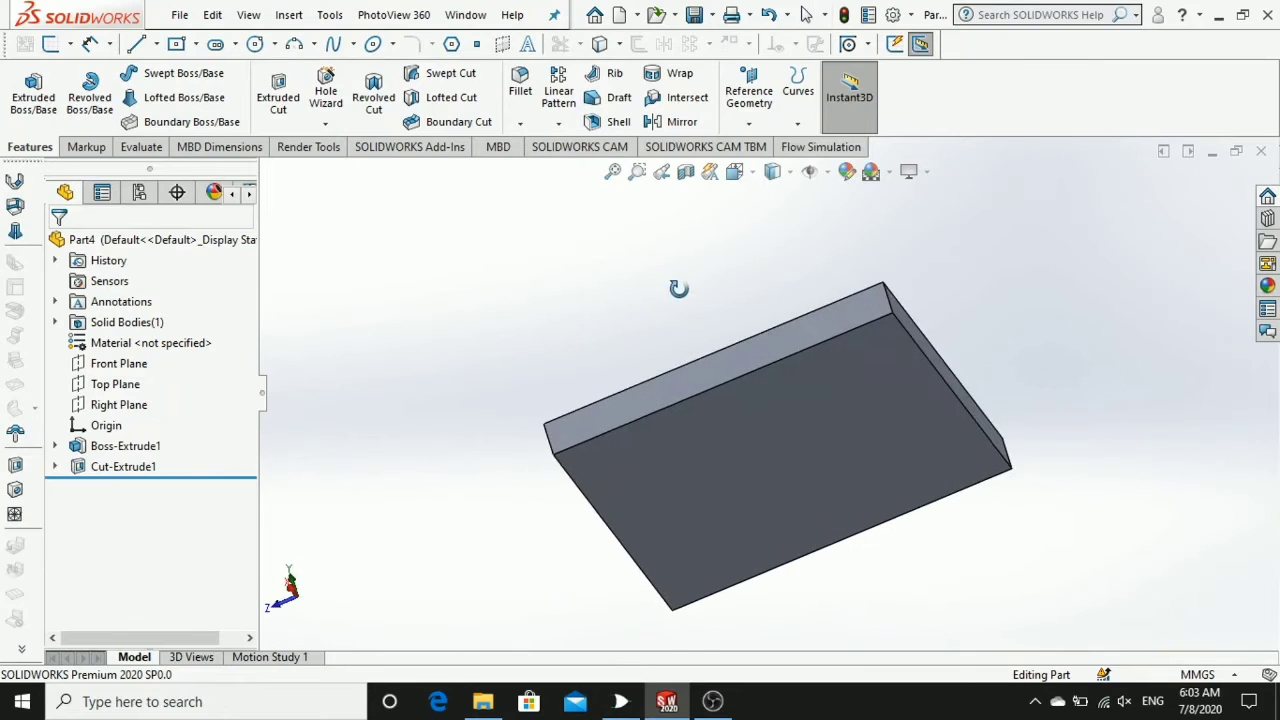
{"action": "left_click", "coordinate": [792, 438]}
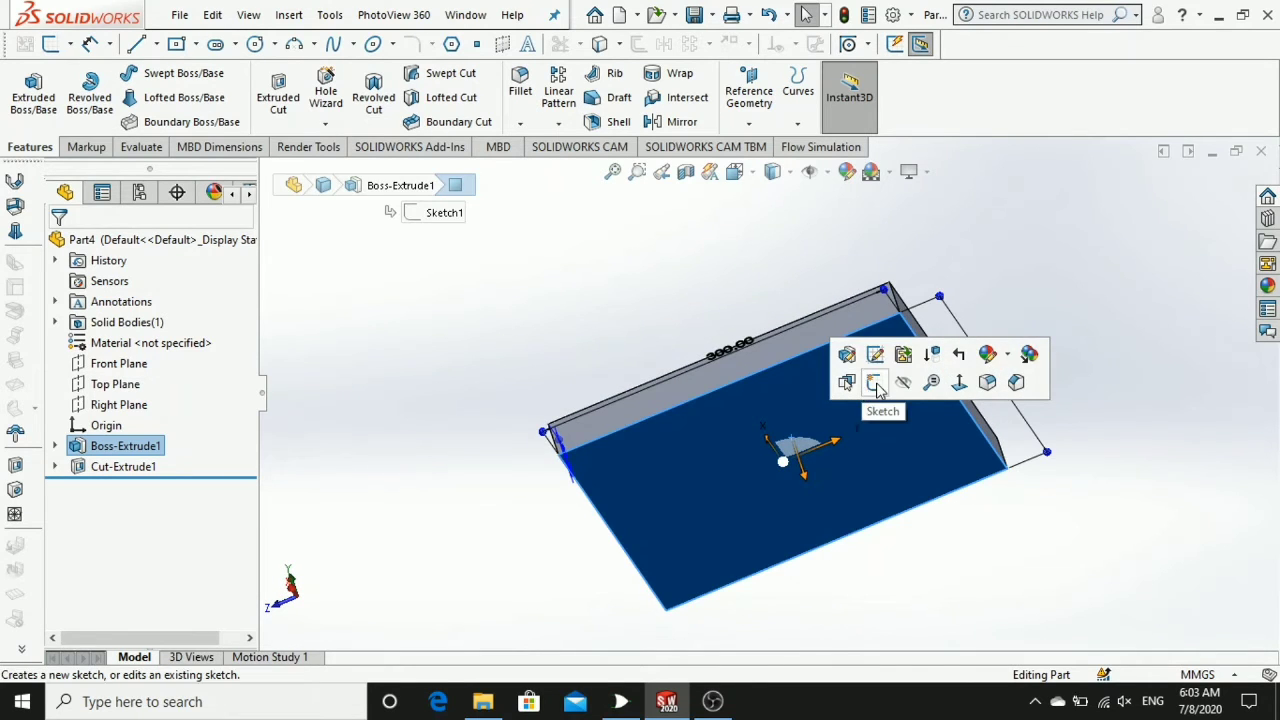
{"action": "left_click", "coordinate": [873, 383]}
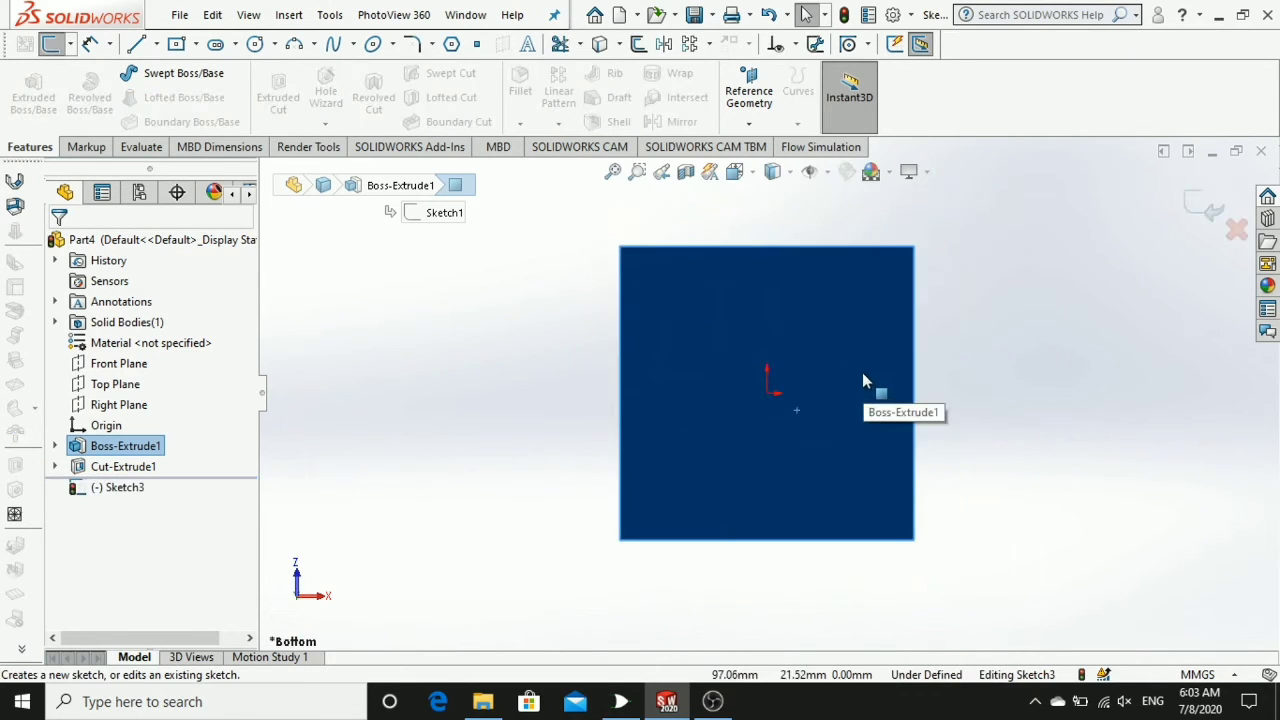
{"action": "left_click", "coordinate": [254, 45]}
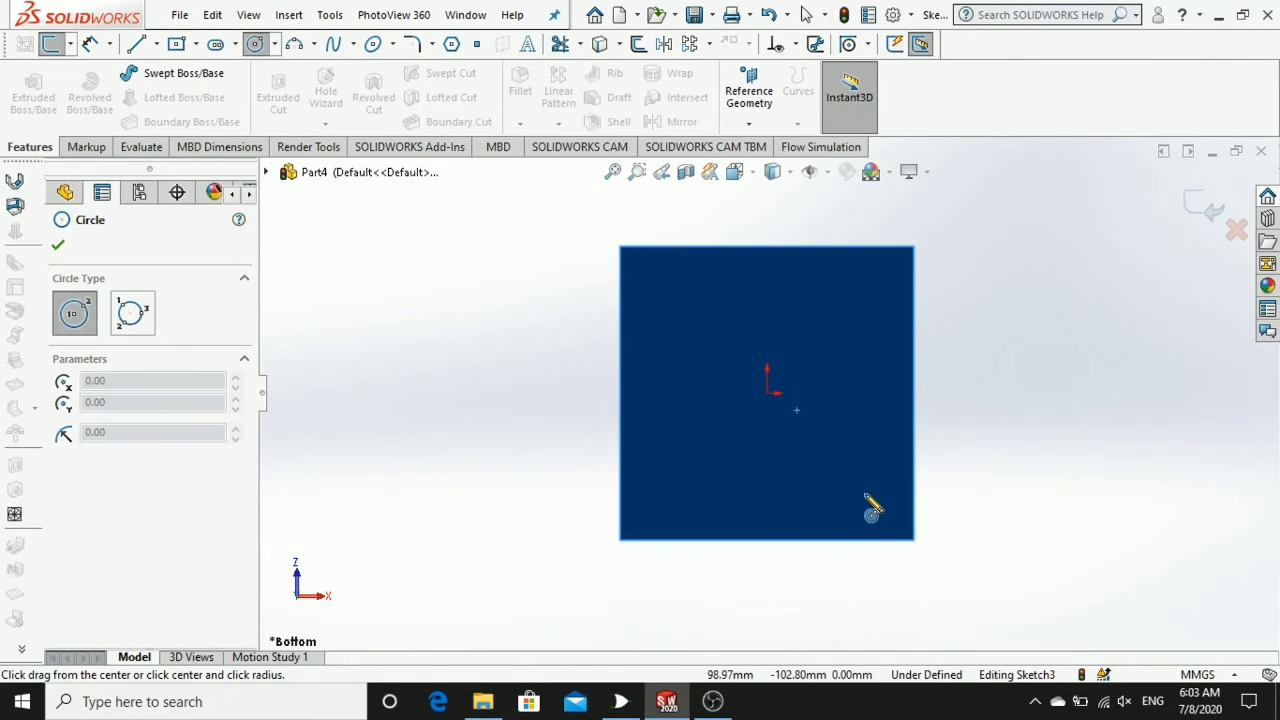
{"action": "left_click_drag", "start_coordinate": [865, 494], "coordinate": [881, 493]}
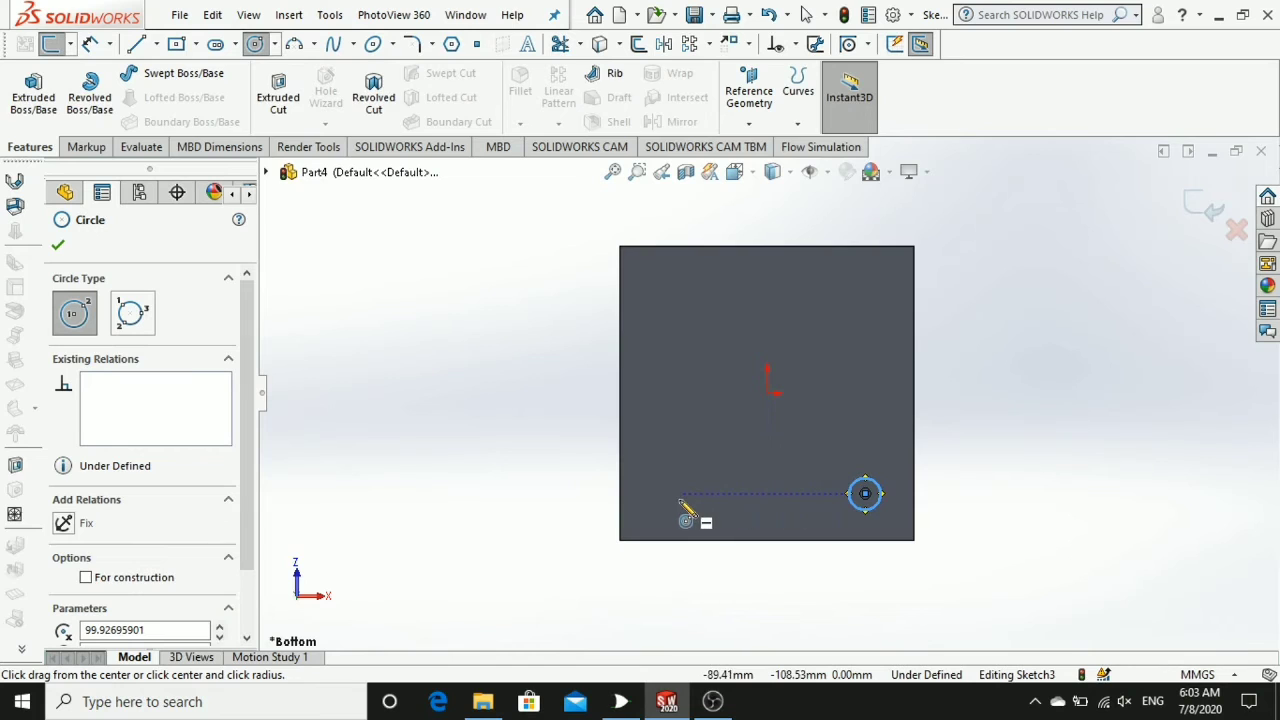
{"action": "left_click_drag", "start_coordinate": [668, 494], "coordinate": [688, 510]}
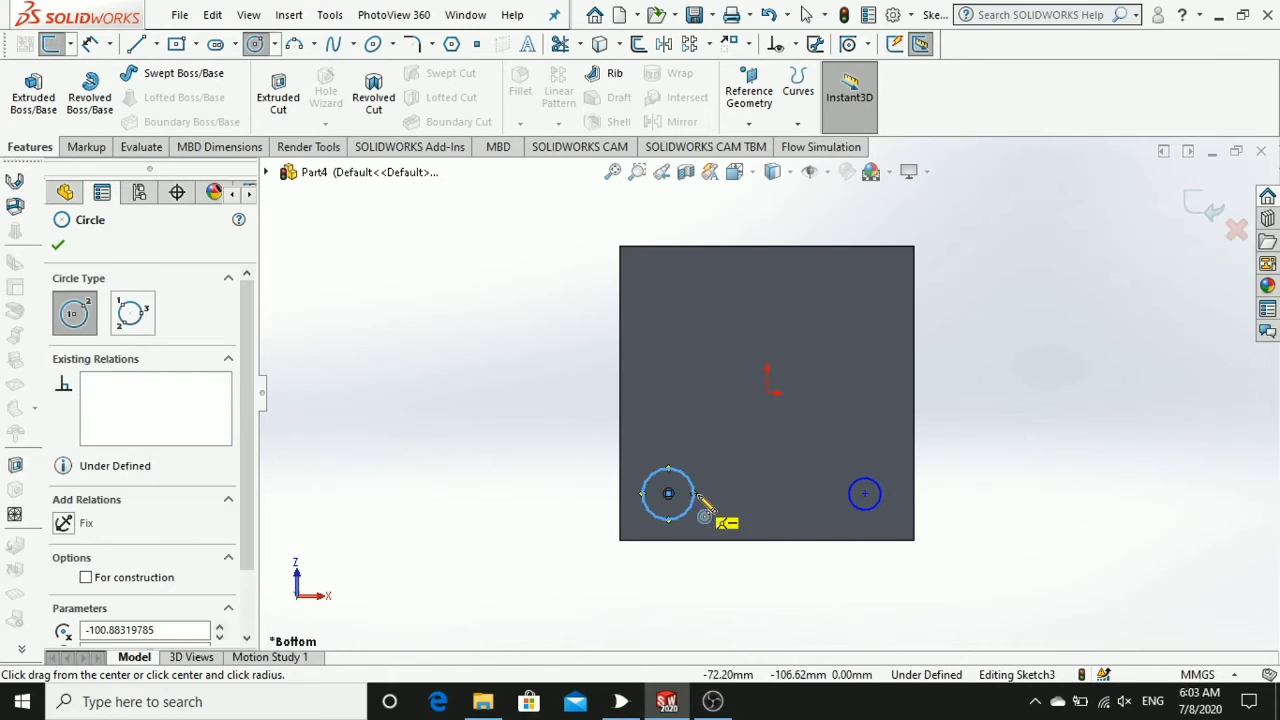
{"action": "key", "text": "Escape"}
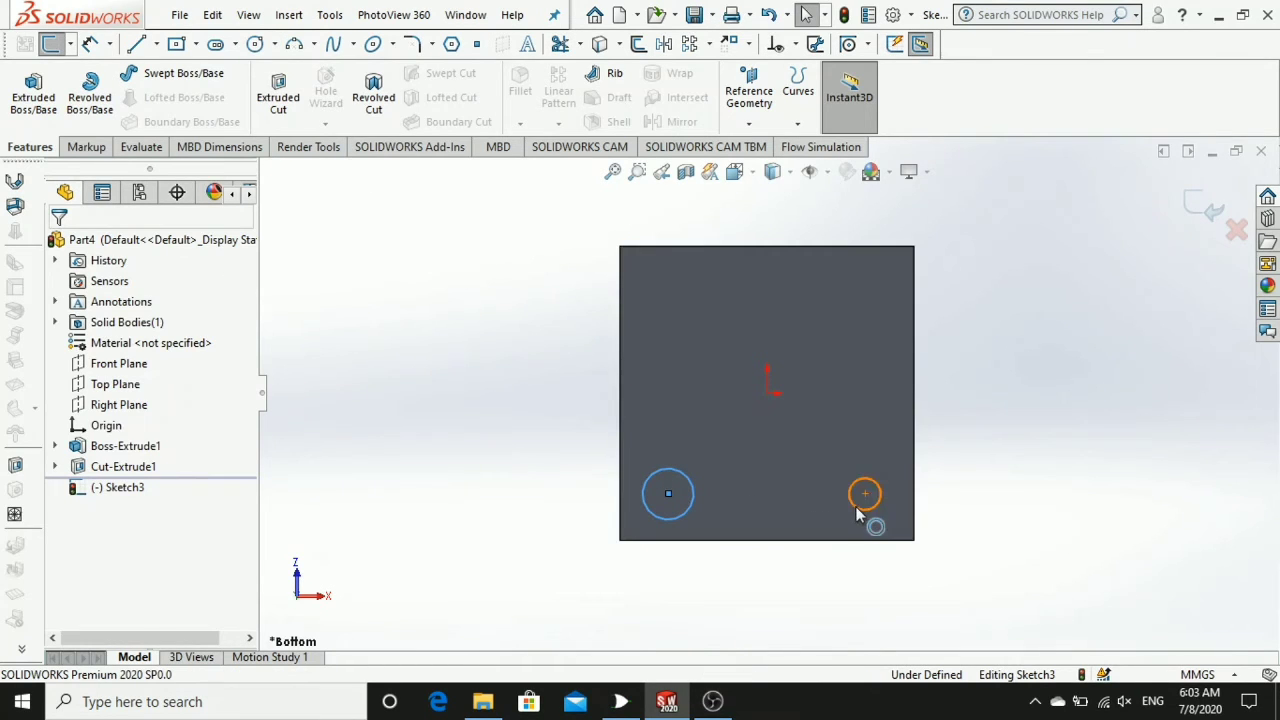
- Add an equal relation between the two circles on the plate's bottom face
{"action": "left_click", "coordinate": [857, 512]}
{"action": "left_click", "coordinate": [668, 468], "text": "ctrl"}
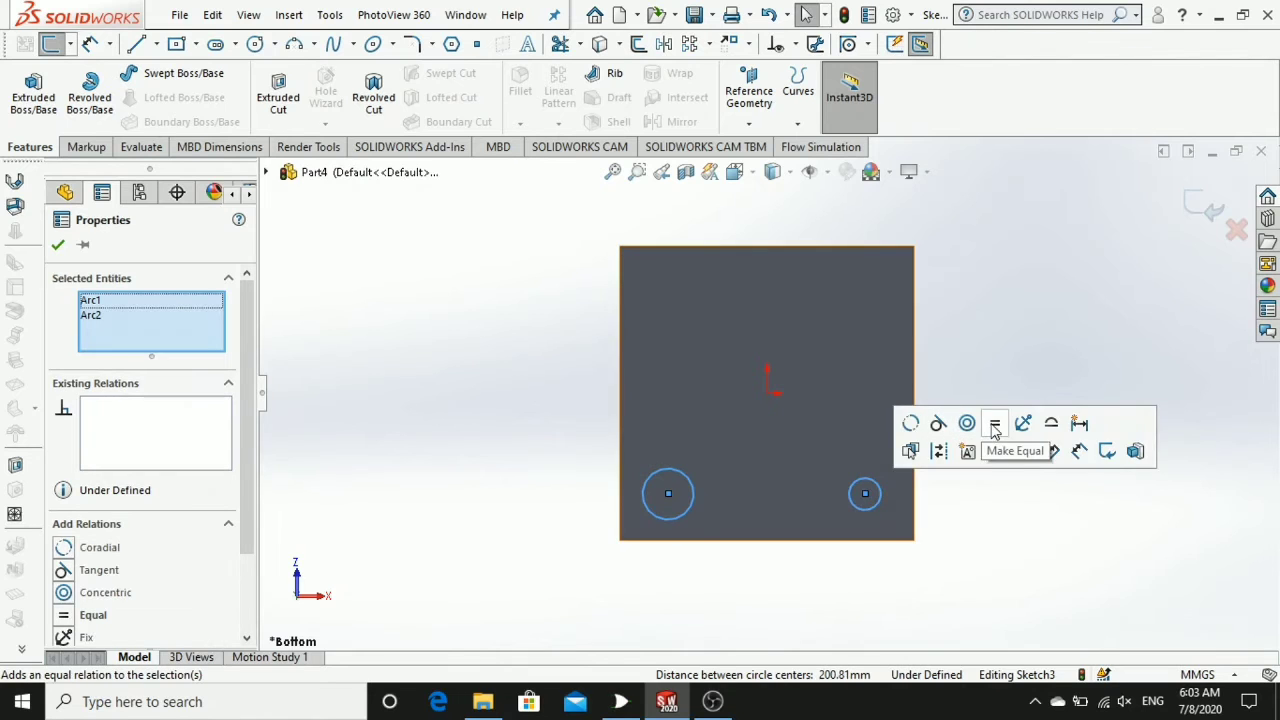
{"action": "left_click", "coordinate": [994, 426]}
- Dimension the distance between the centers of the two bottom-face circles and set it to 250 mm
{"action": "left_click", "coordinate": [89, 43]}
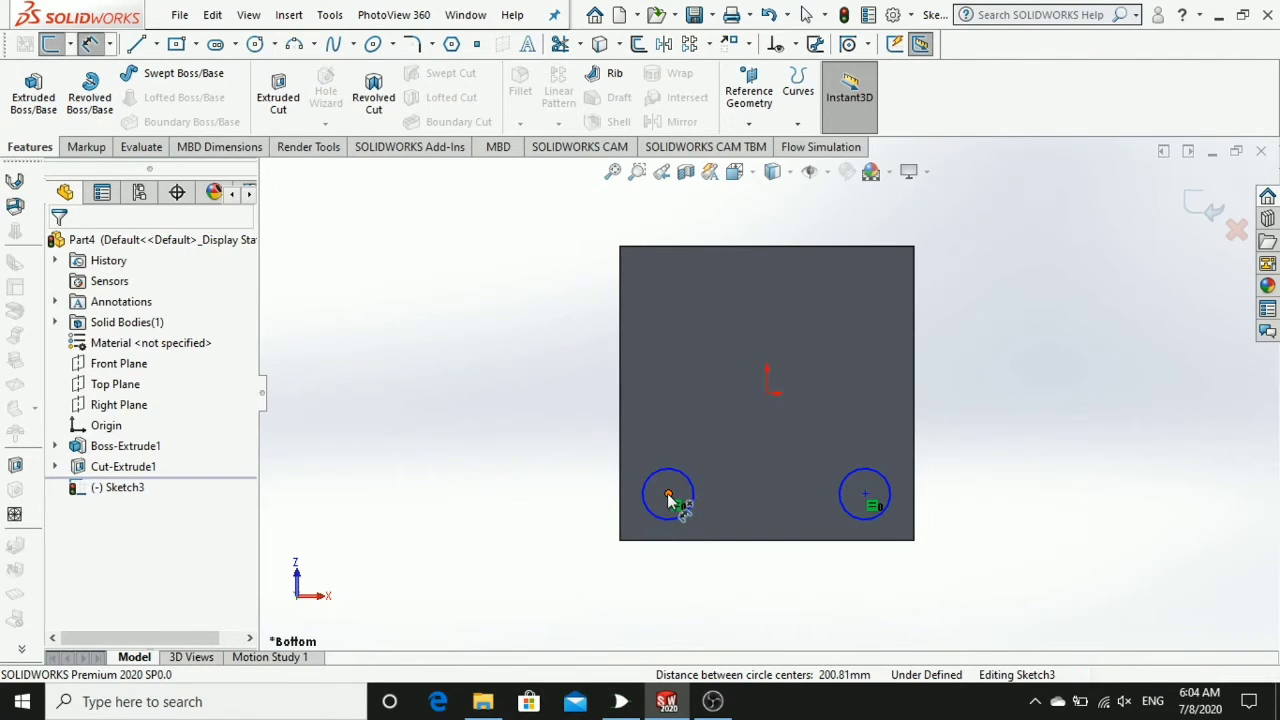
{"action": "left_click", "coordinate": [668, 496]}
{"action": "left_click", "coordinate": [866, 496]}
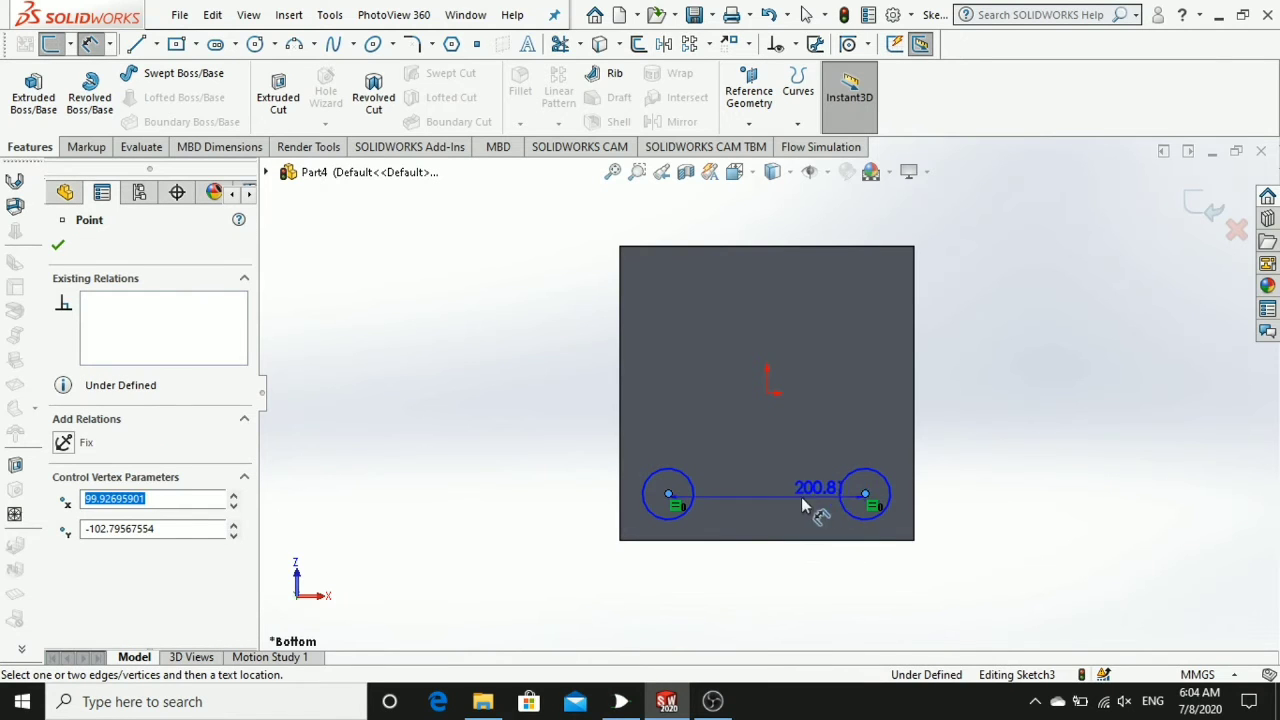
{"action": "left_click", "coordinate": [763, 506]}
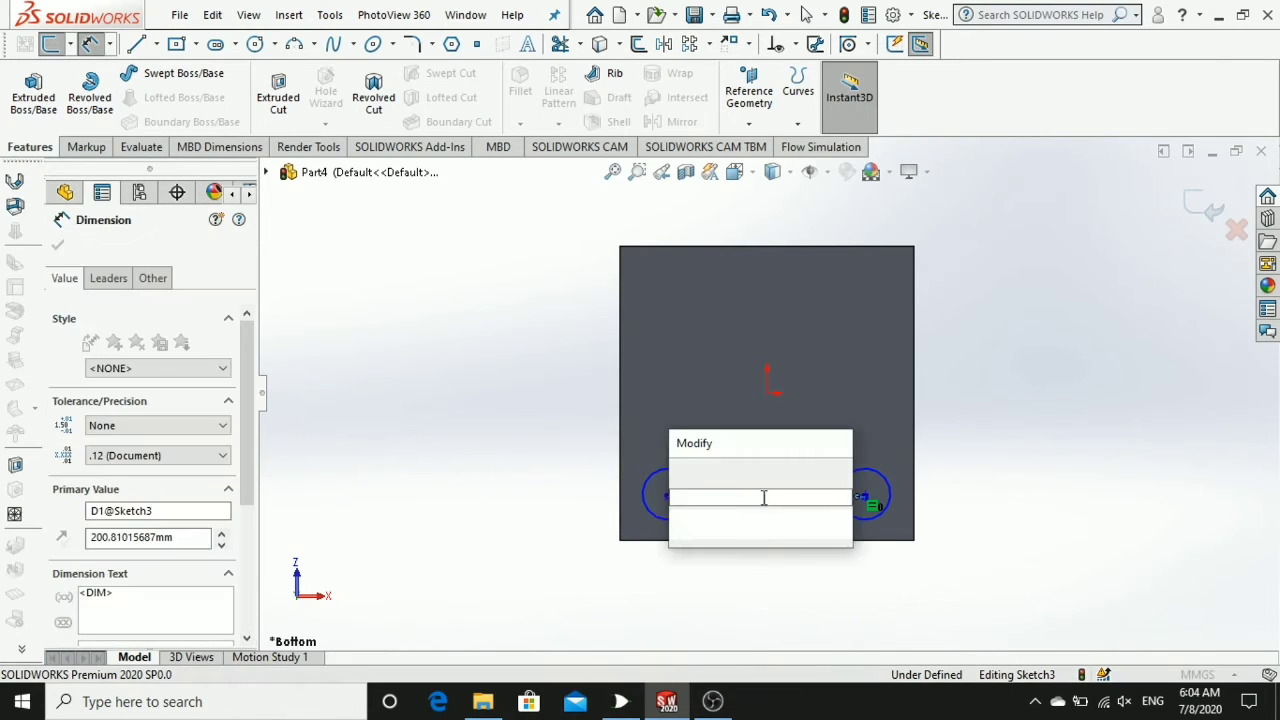
{"action": "type", "text": "22"}
{"action": "type", "text": "0"}
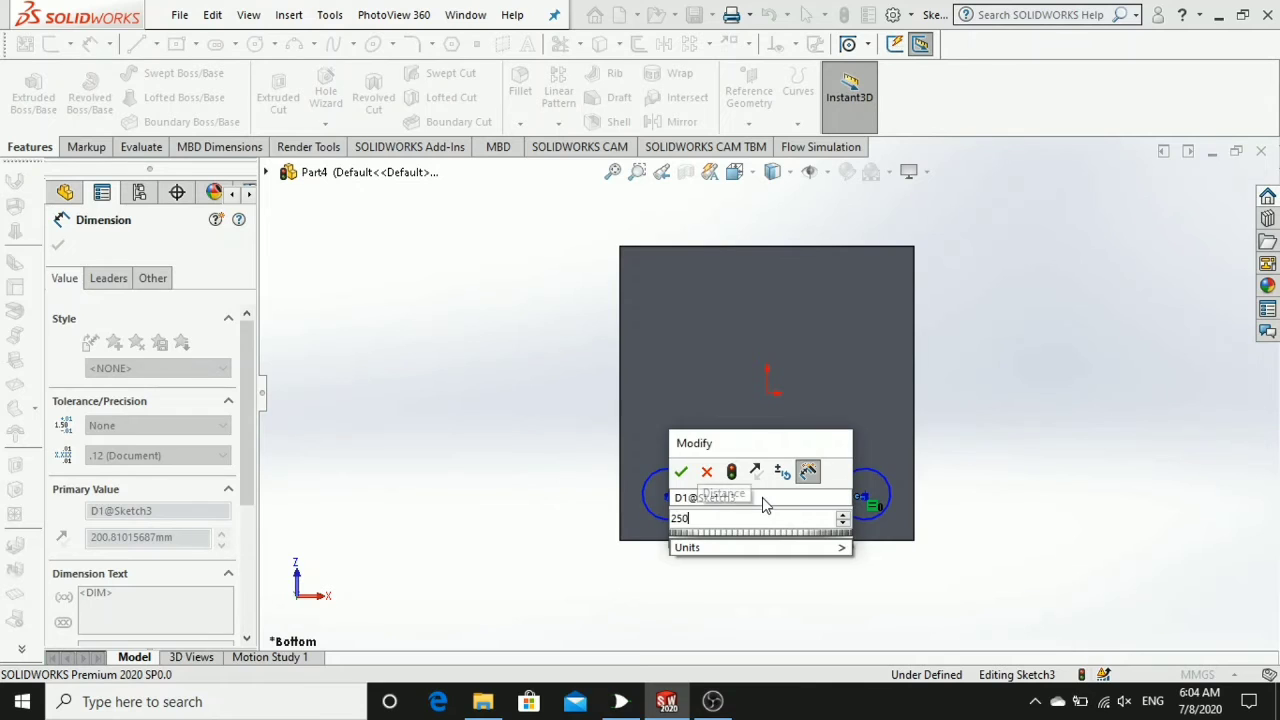
{"action": "key", "text": "Return"}
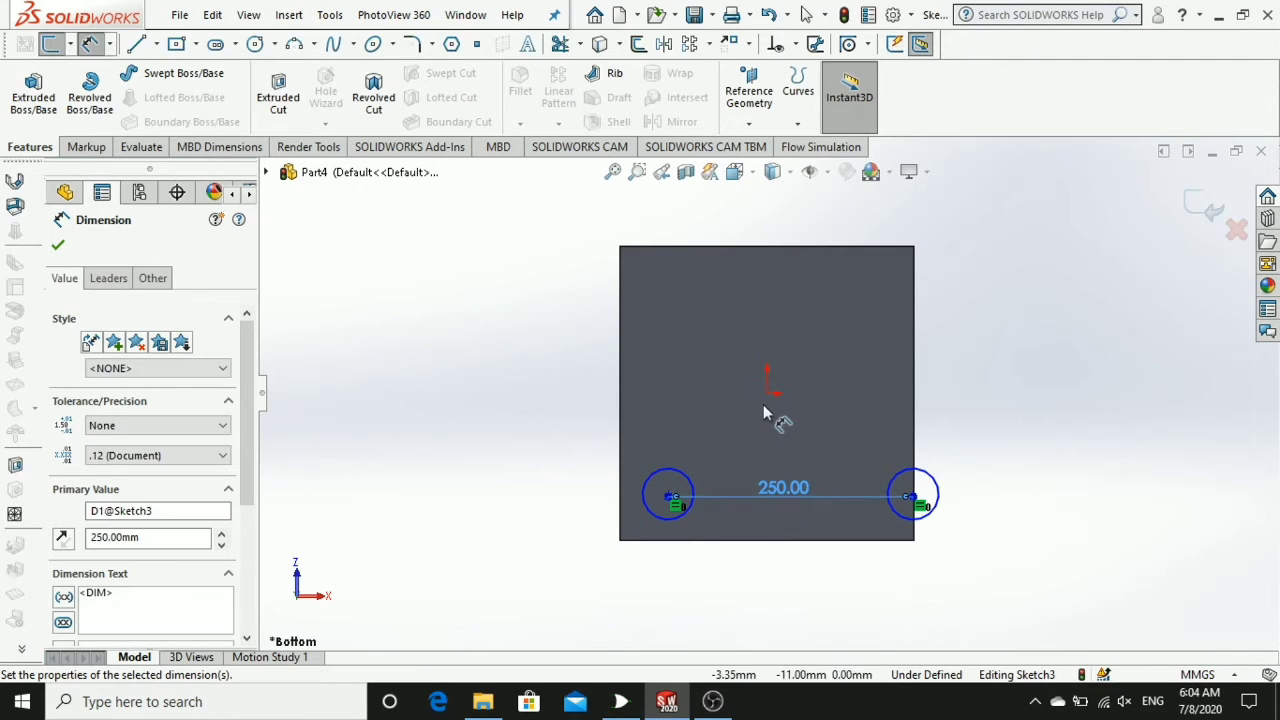
{"action": "left_click", "coordinate": [767, 395]}
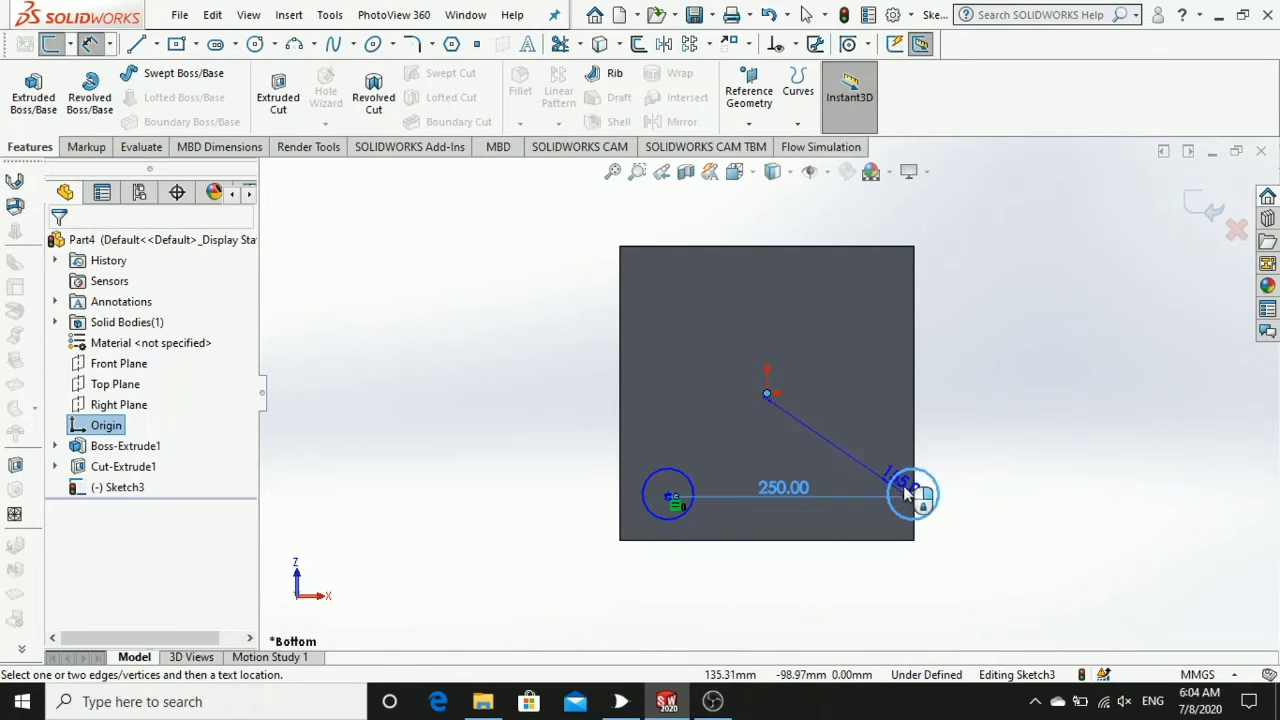
{"action": "left_click", "coordinate": [906, 486]}
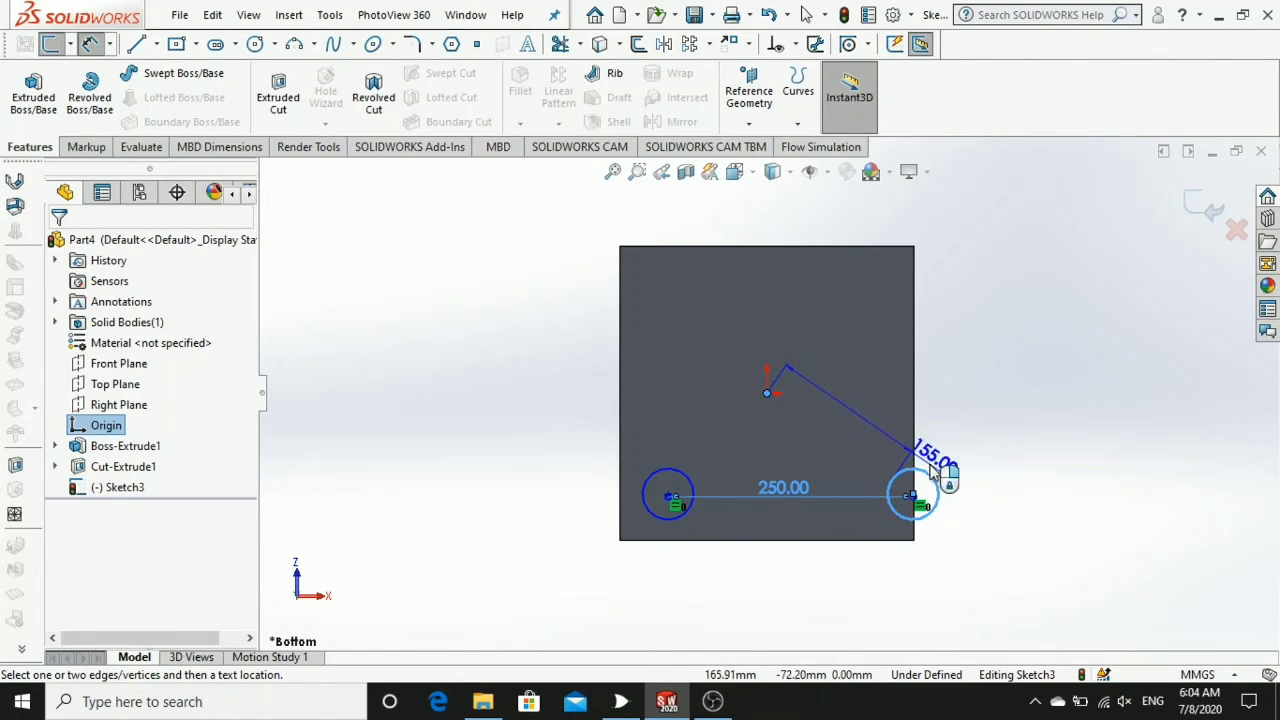
{"action": "scroll", "coordinate": [932, 470], "scroll_direction": "down", "scroll_amount": 3}
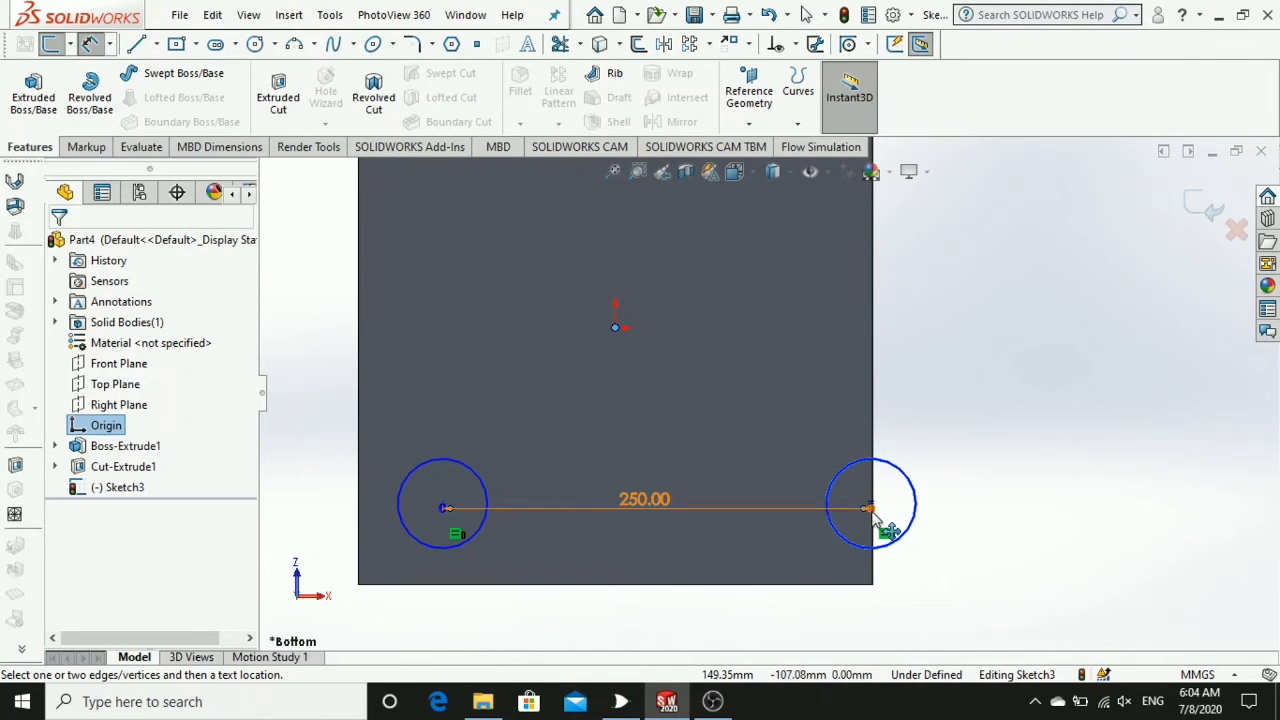
{"action": "left_click", "coordinate": [870, 510]}
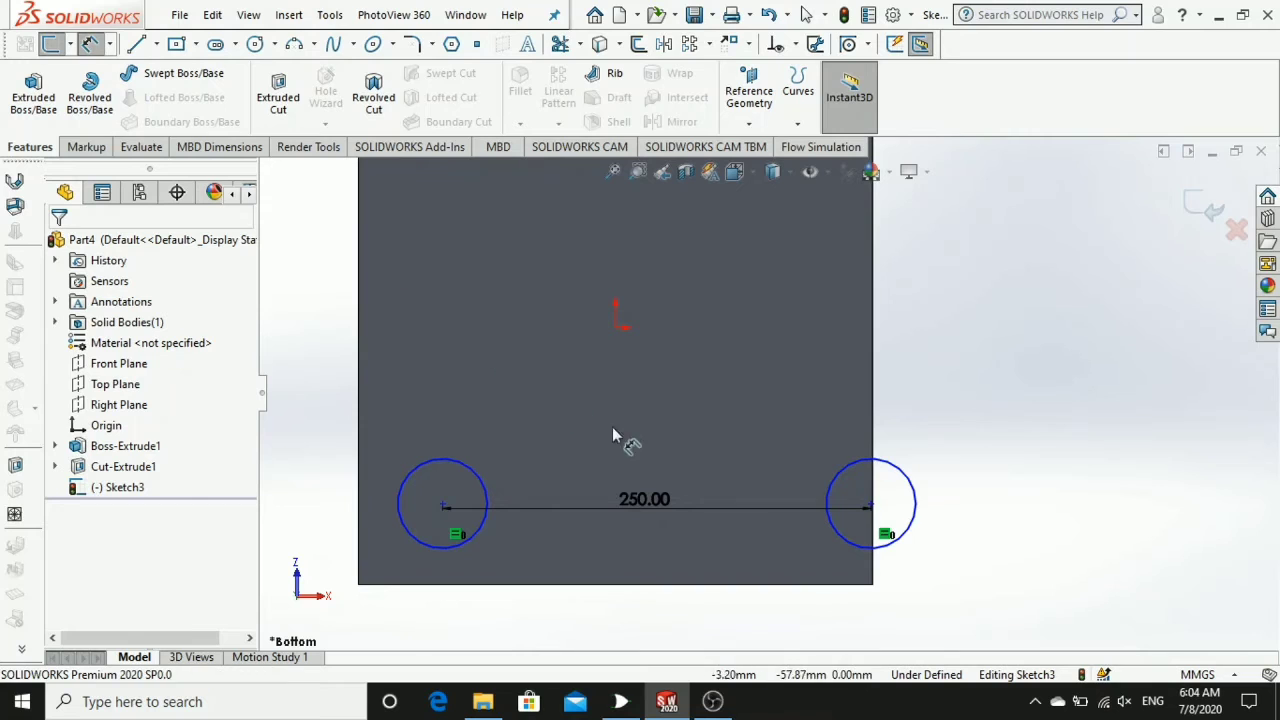
- Dimension the vertical distance from the right circle's center to the origin and set it to 250/2 mm
{"action": "left_click", "coordinate": [842, 502]}
{"action": "left_click", "coordinate": [615, 329]}
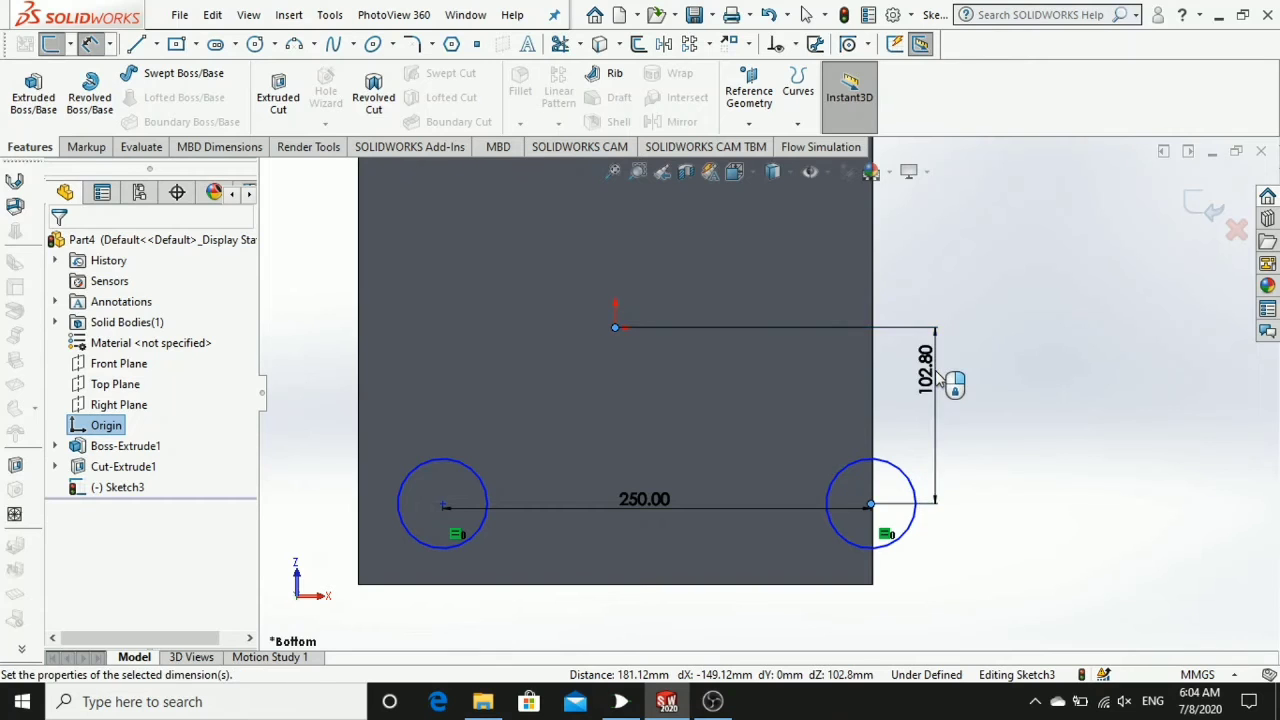
{"action": "left_click", "coordinate": [940, 378]}
{"action": "type", "text": "0mm"}
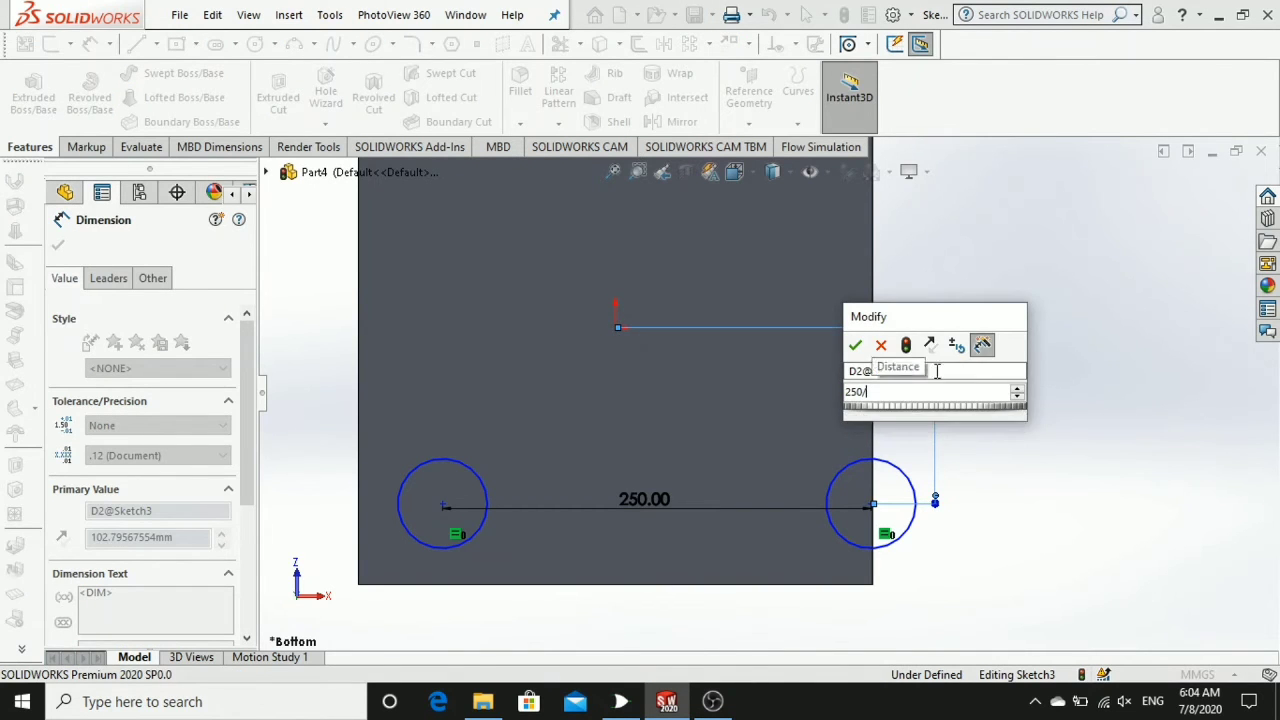
{"action": "key", "text": "Escape"}
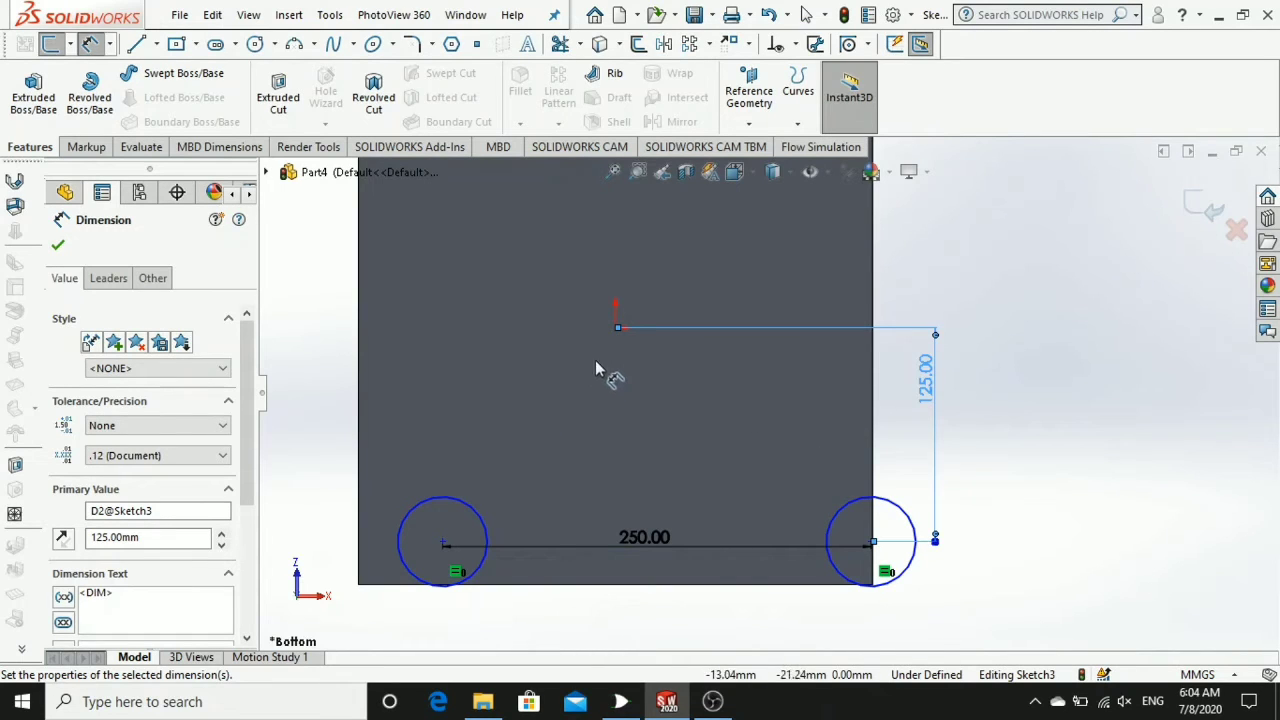
- Dimension the horizontal distance from the origin to the left circle's center and set it to 250/2 mm
{"action": "left_click", "coordinate": [615, 329]}
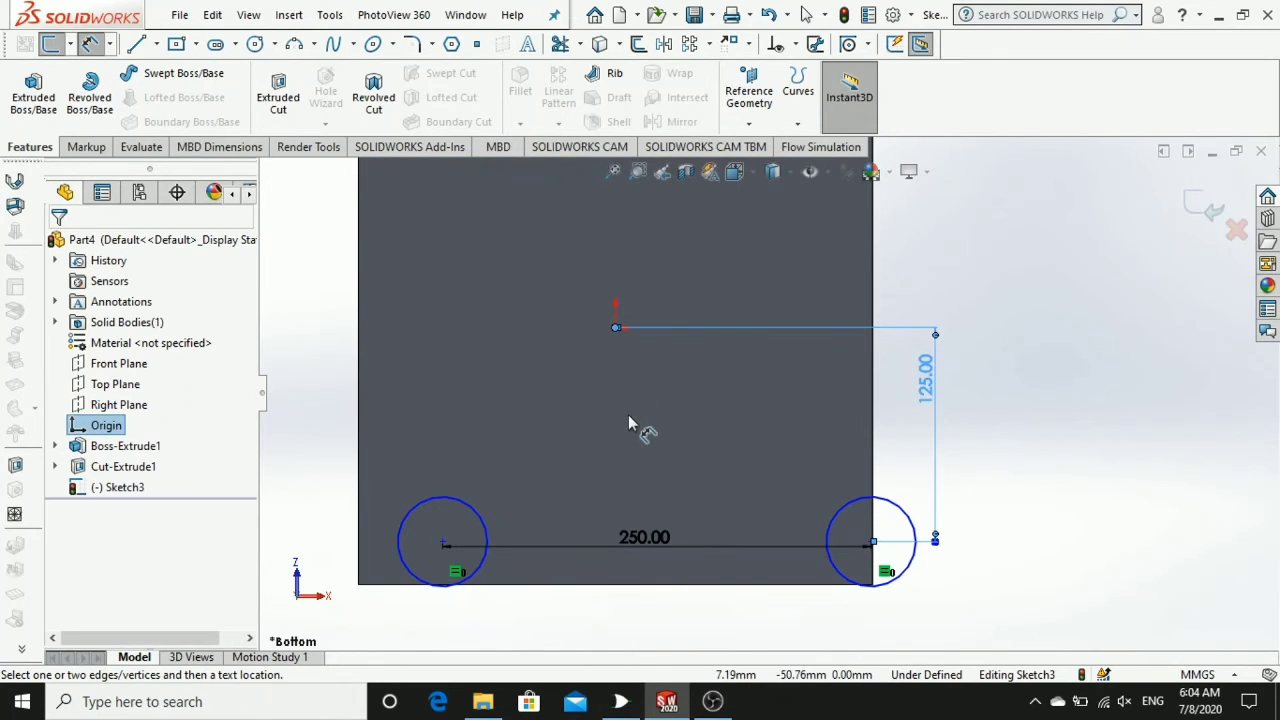
{"action": "left_click", "coordinate": [443, 543]}
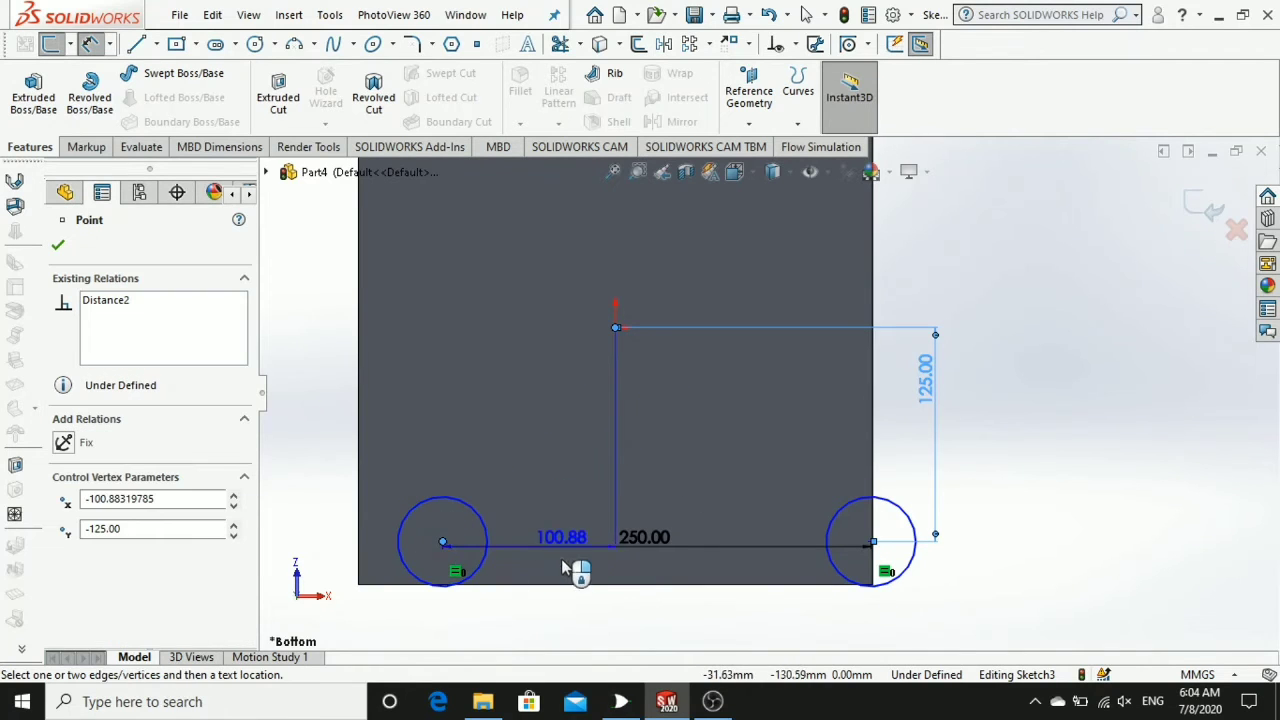
{"action": "left_click", "coordinate": [541, 609]}
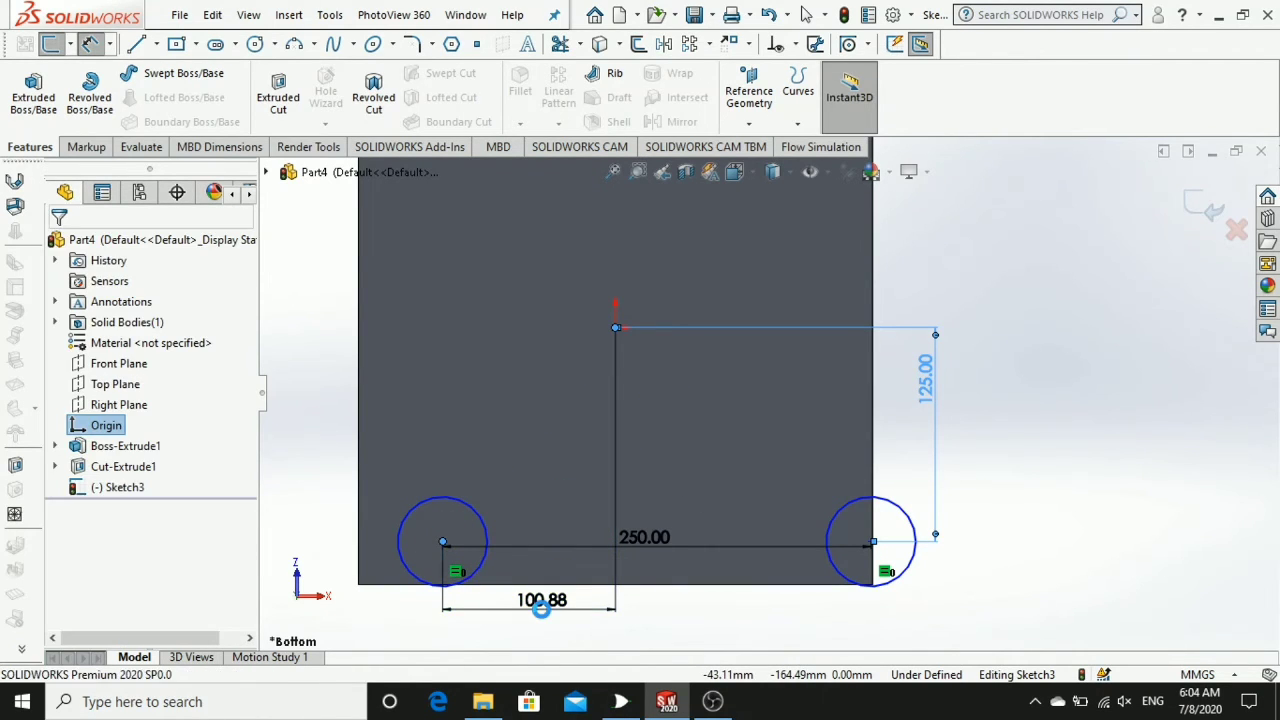
{"action": "type", "text": "250/2"}
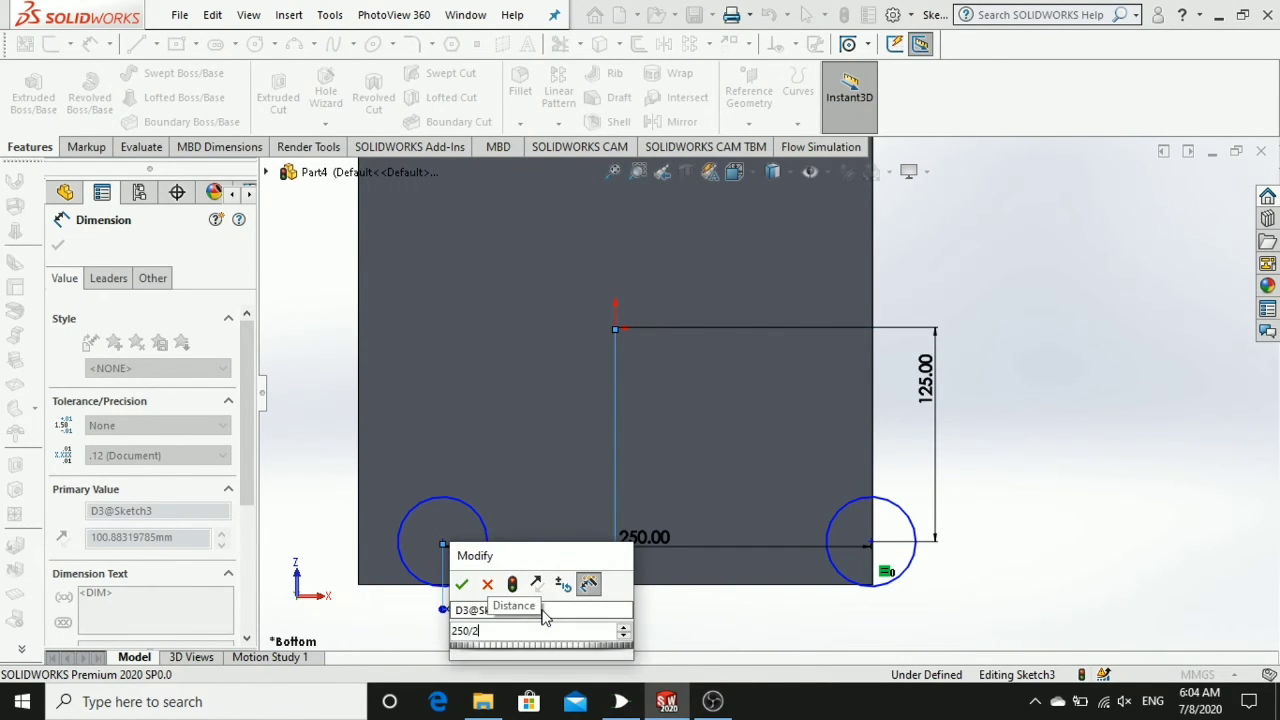
{"action": "key", "text": "Escape"}
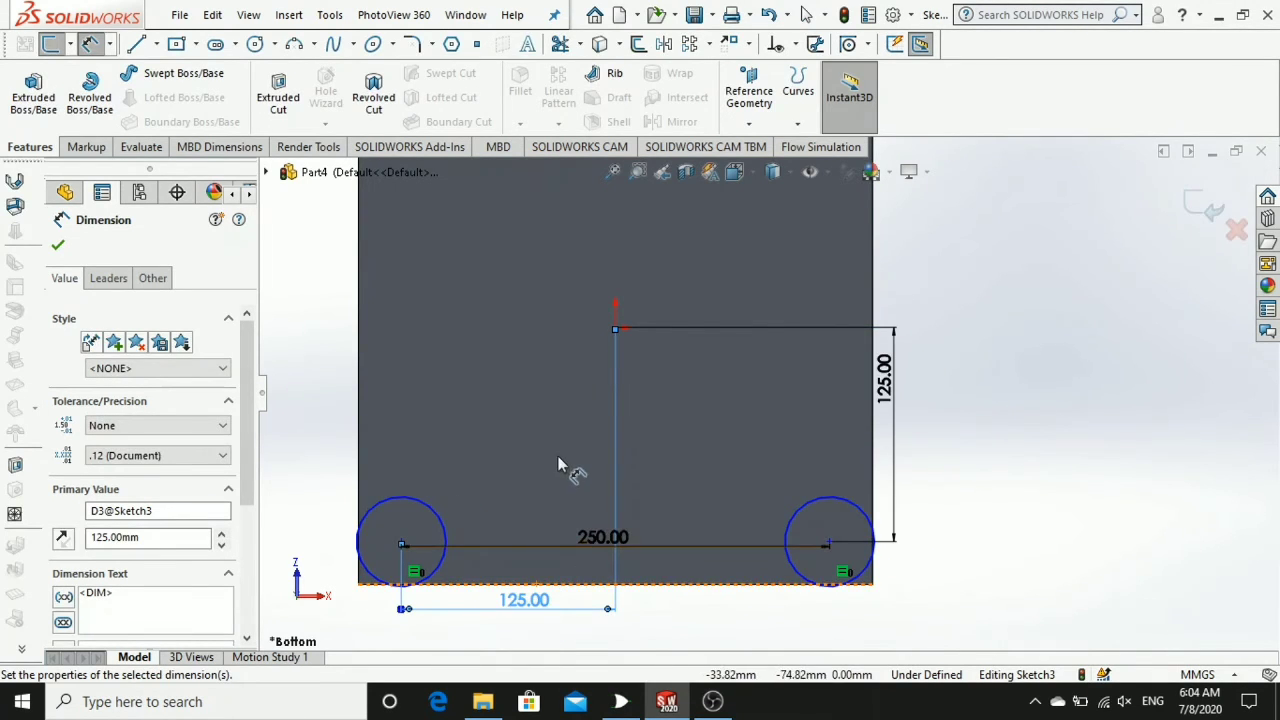
- Dimension the left circle's diameter and set it to 12 mm
{"action": "key", "text": "f"}
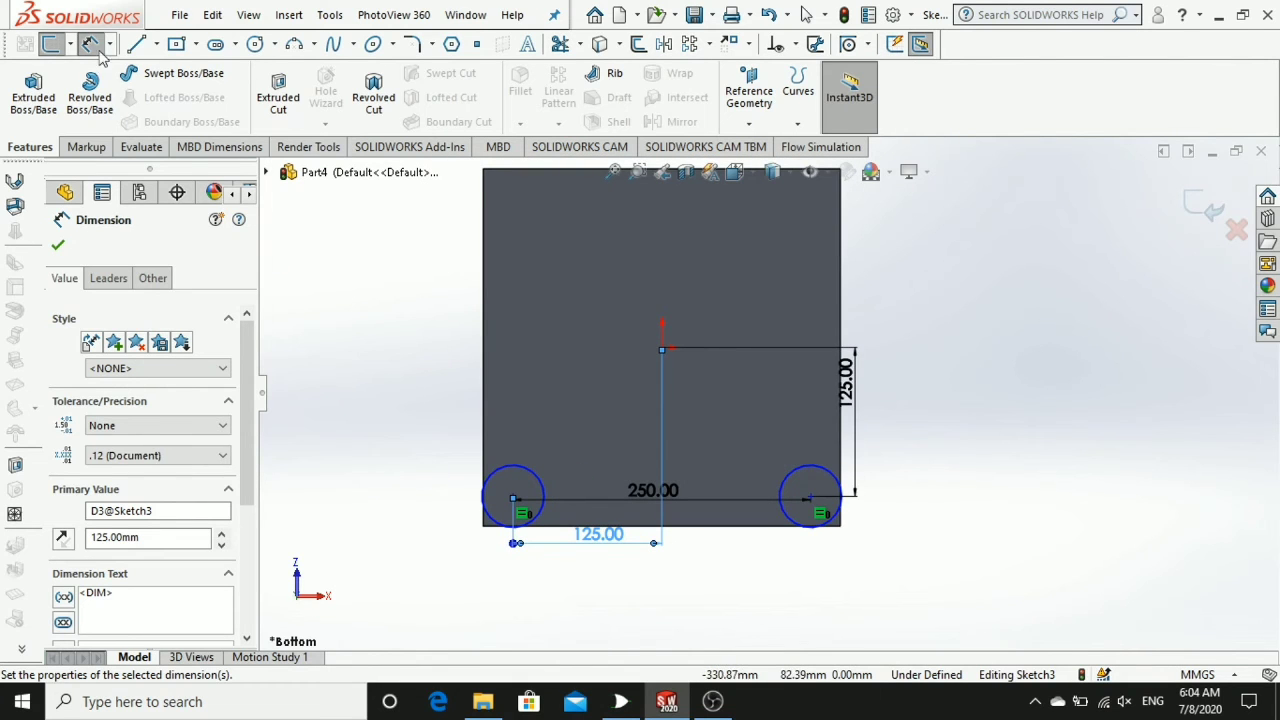
{"action": "left_click", "coordinate": [503, 468]}
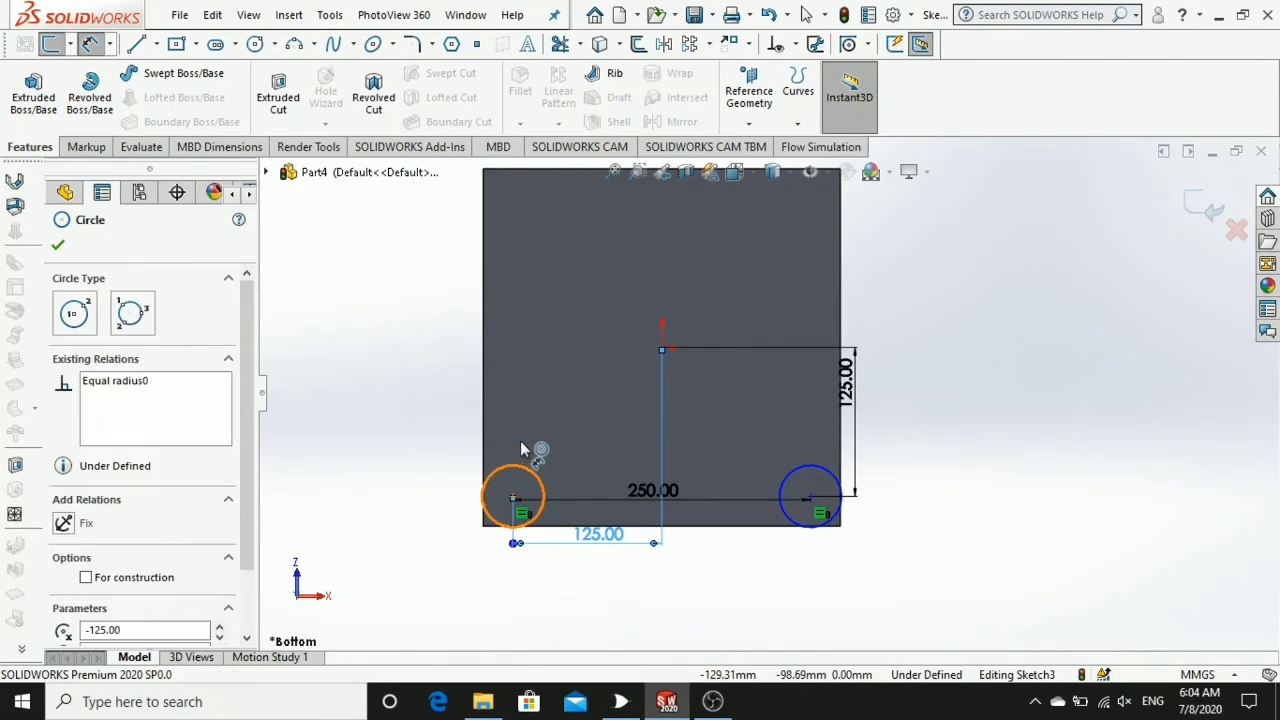
{"action": "left_click", "coordinate": [528, 436]}
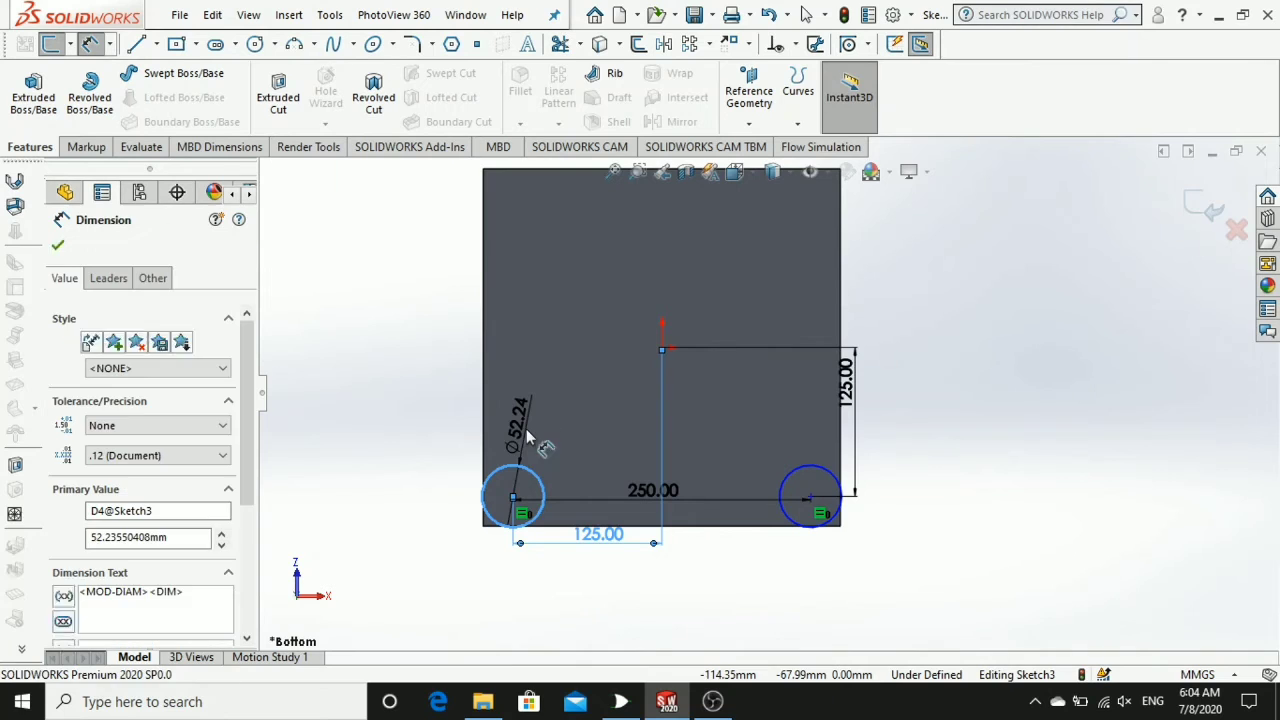
{"action": "key", "text": "Escape"}
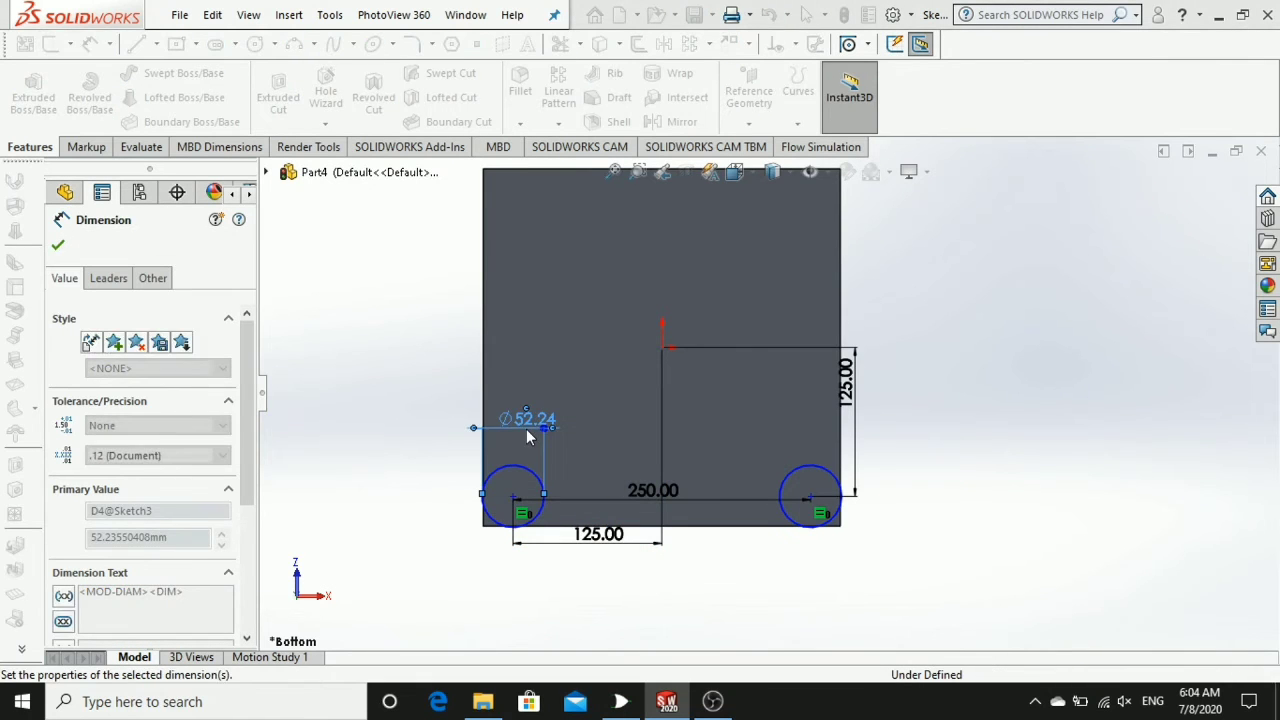
{"action": "type", "text": "12"}
{"action": "key", "text": "Return"}
{"action": "key", "text": "Escape"}
{"action": "key", "text": "Escape"}
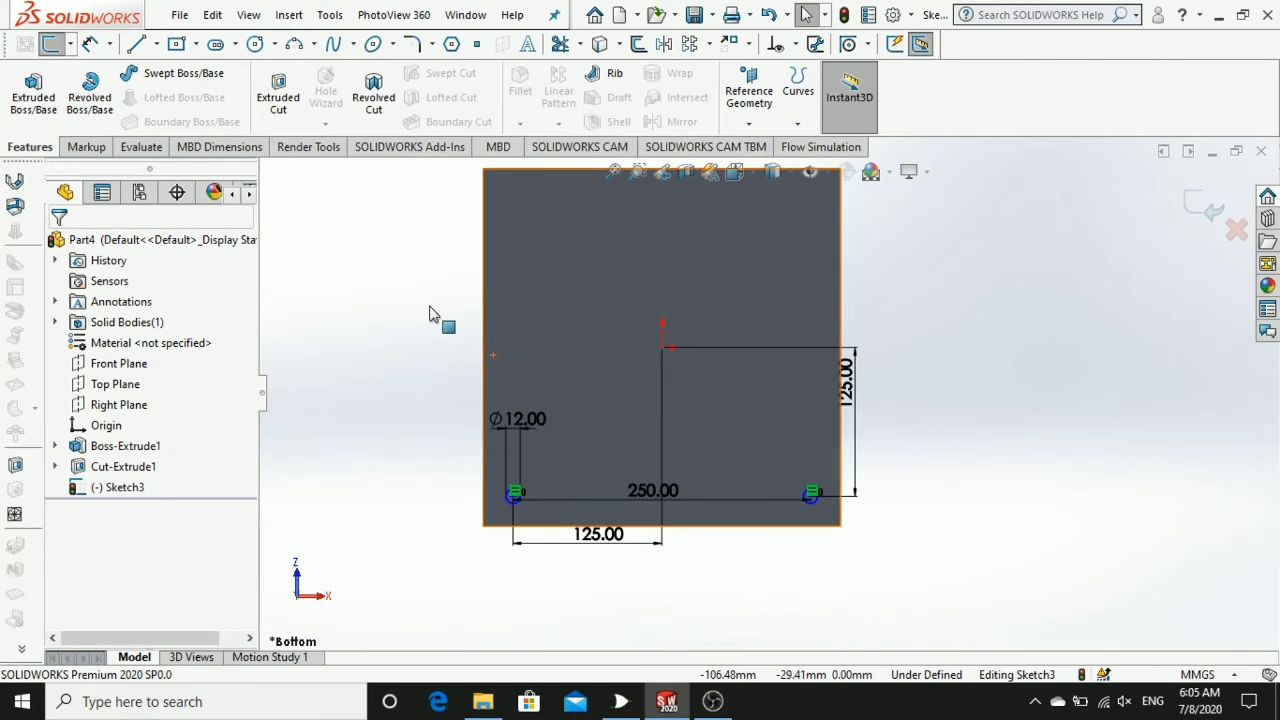
- Draw a horizontal line about 115 mm long through the origin in the bottom-face sketch
{"action": "left_click", "coordinate": [586, 348]}
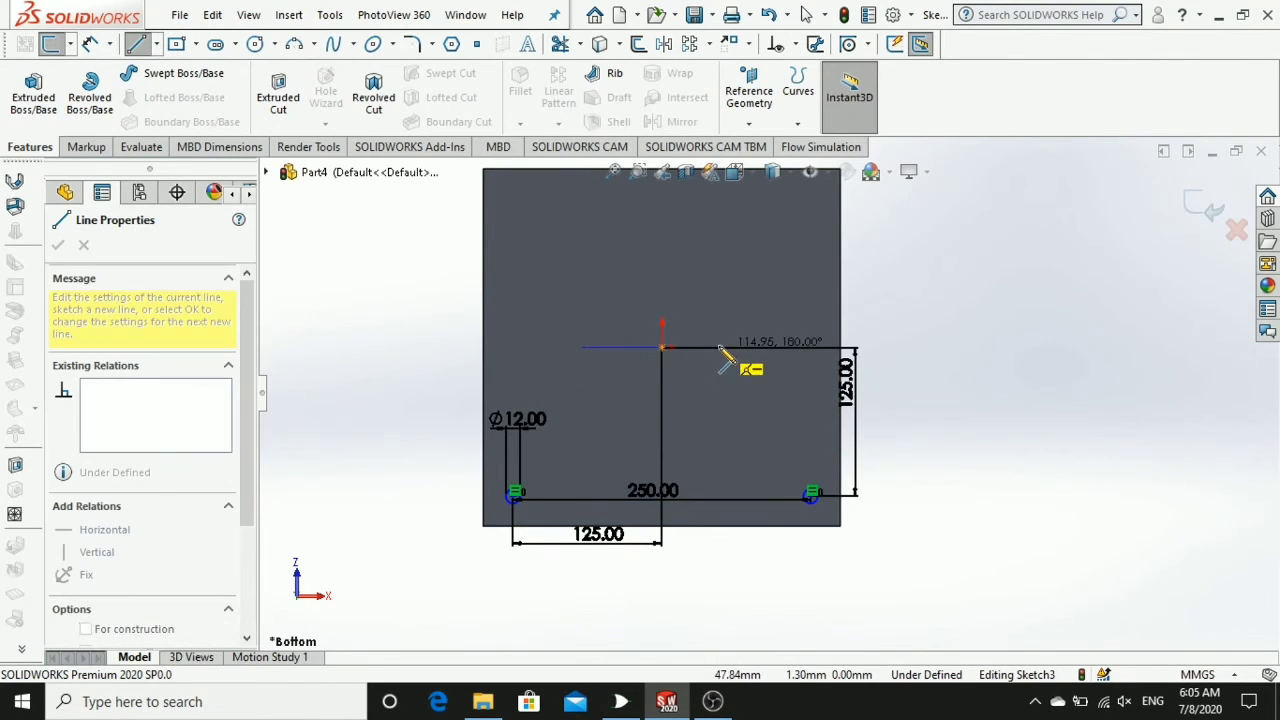
{"action": "left_click", "coordinate": [720, 347]}
{"action": "key", "text": "Escape"}
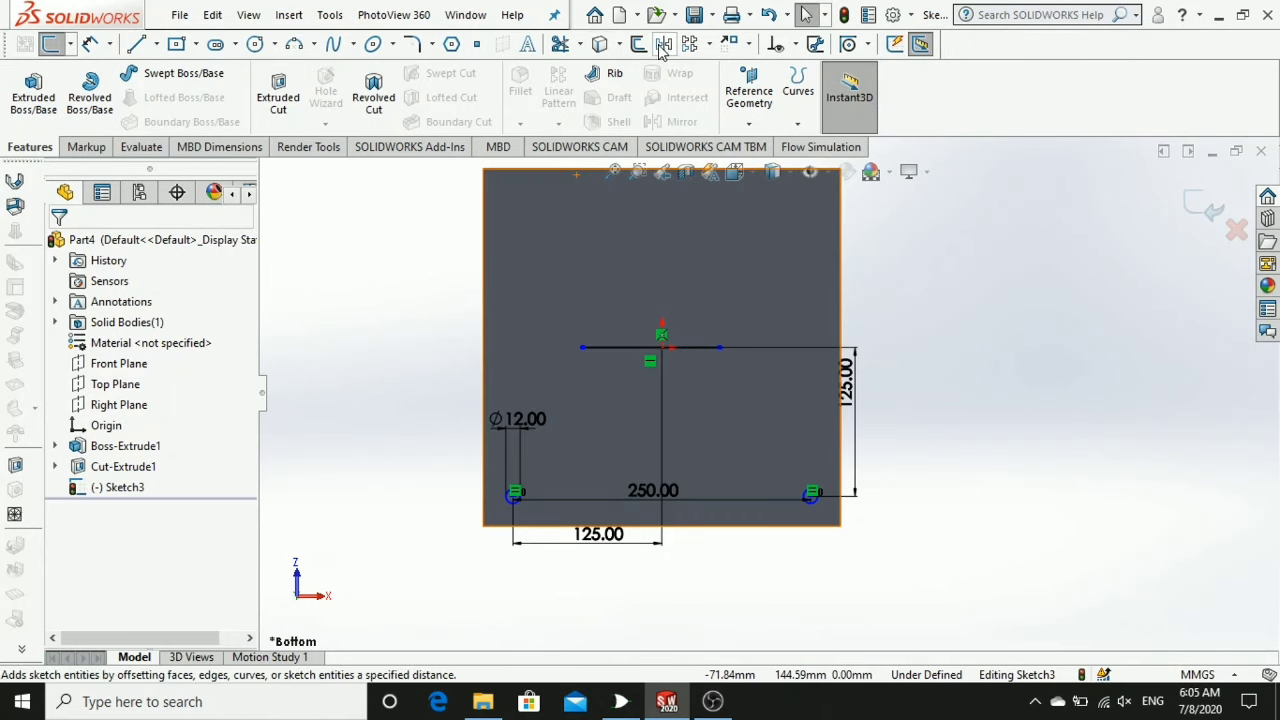
- Mirror both bottom-face circles about the horizontal line through the origin, keeping the originals
{"action": "left_click", "coordinate": [663, 43]}
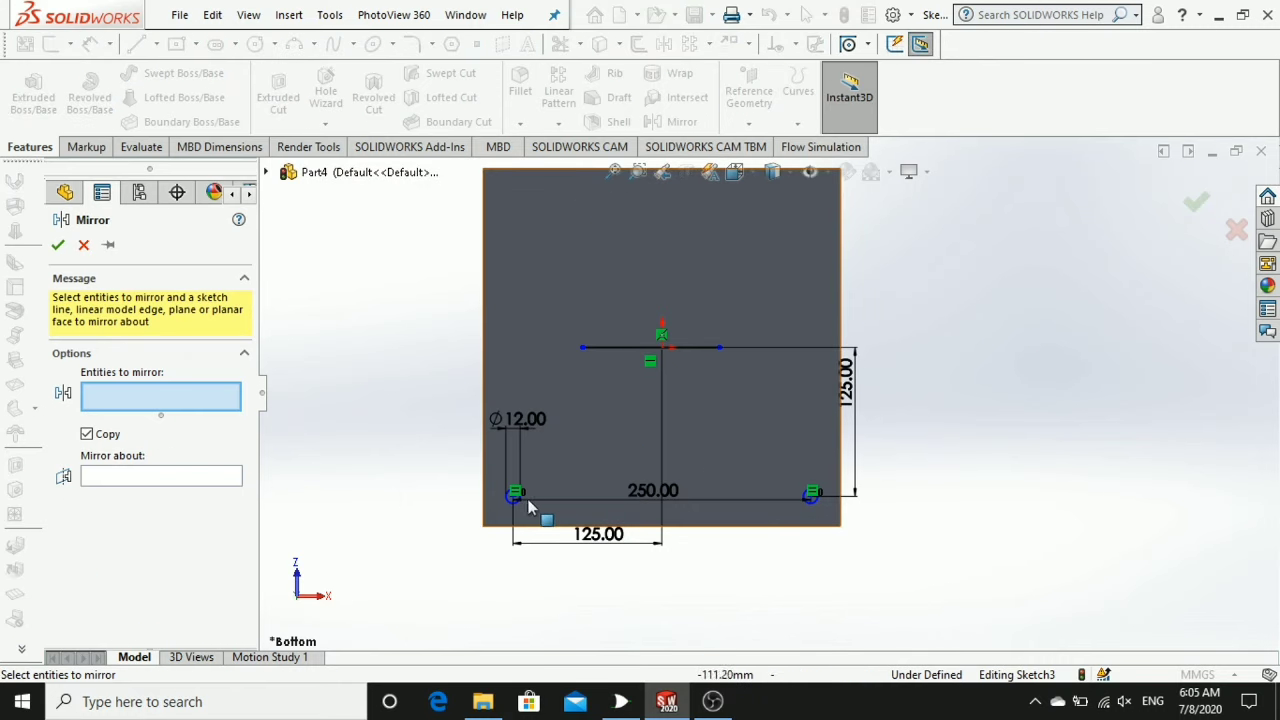
{"action": "left_click", "coordinate": [514, 498]}
{"action": "left_click", "coordinate": [808, 500]}
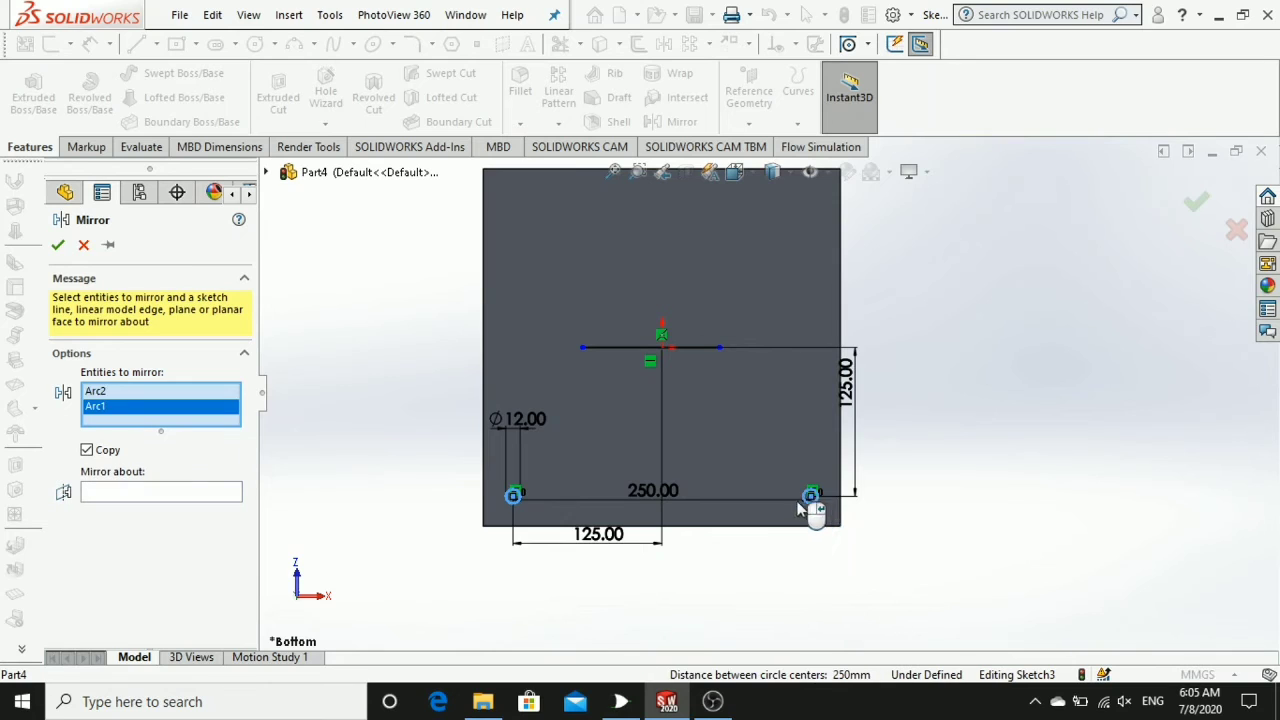
{"action": "left_click", "coordinate": [229, 494]}
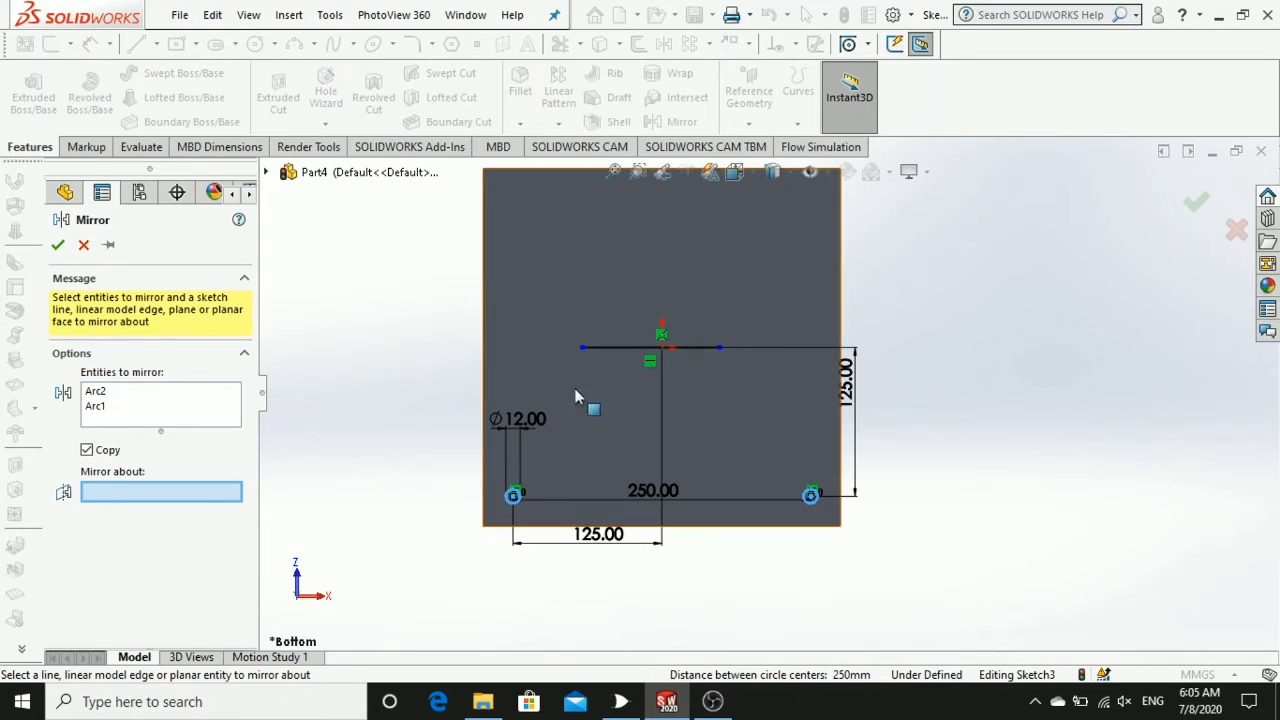
{"action": "left_click", "coordinate": [632, 347]}
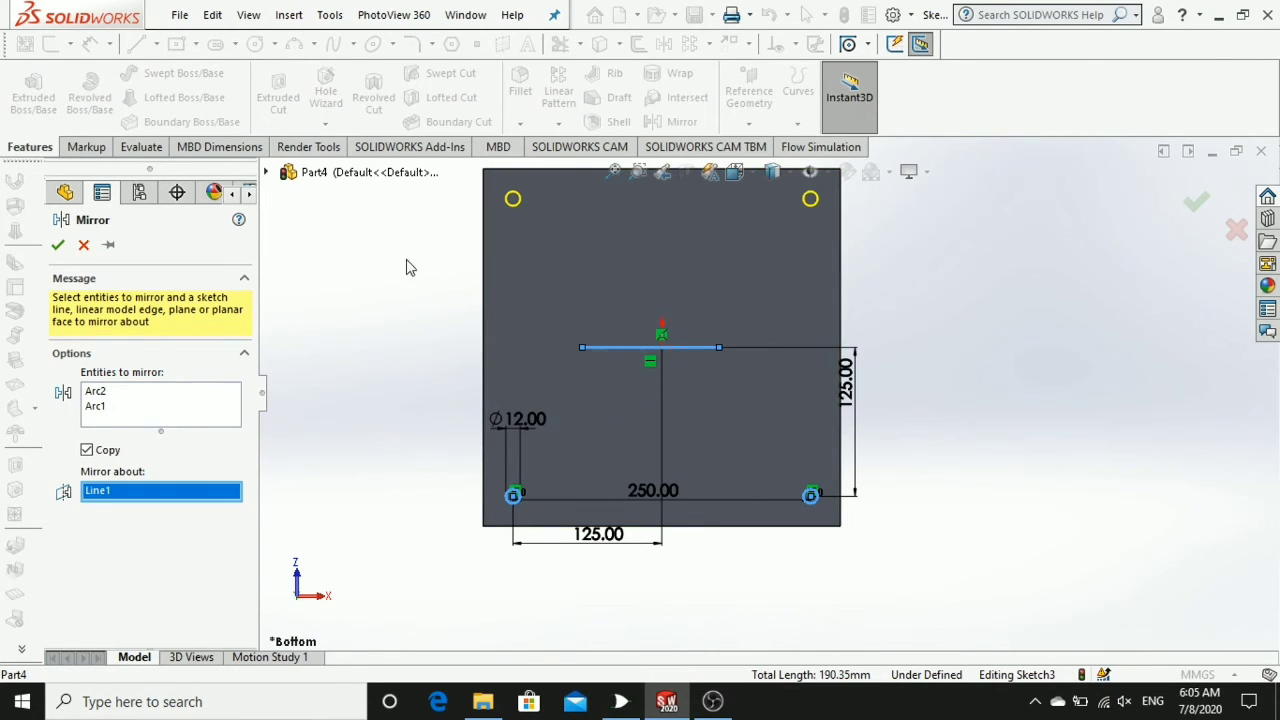
{"action": "left_click", "coordinate": [58, 245]}
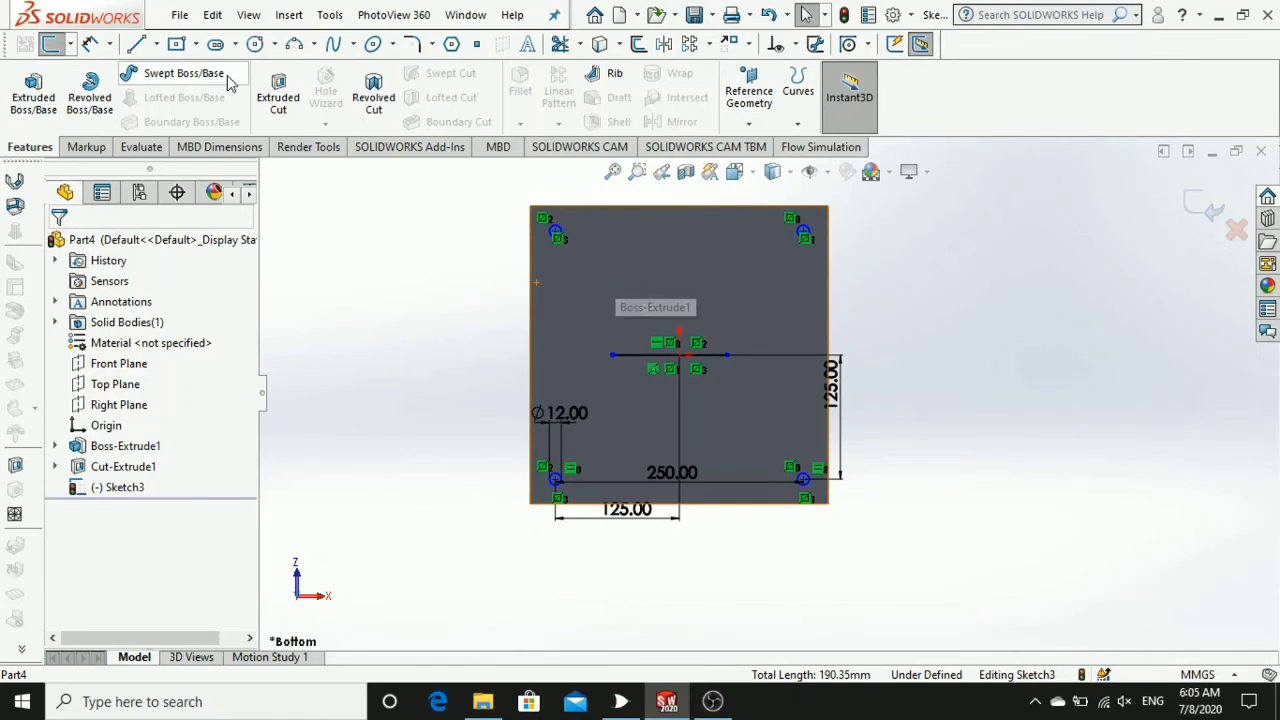
- Start an Extruded Cut from the bottom-face sketch and select the four corner circles as its contours
{"action": "left_click", "coordinate": [282, 95]}
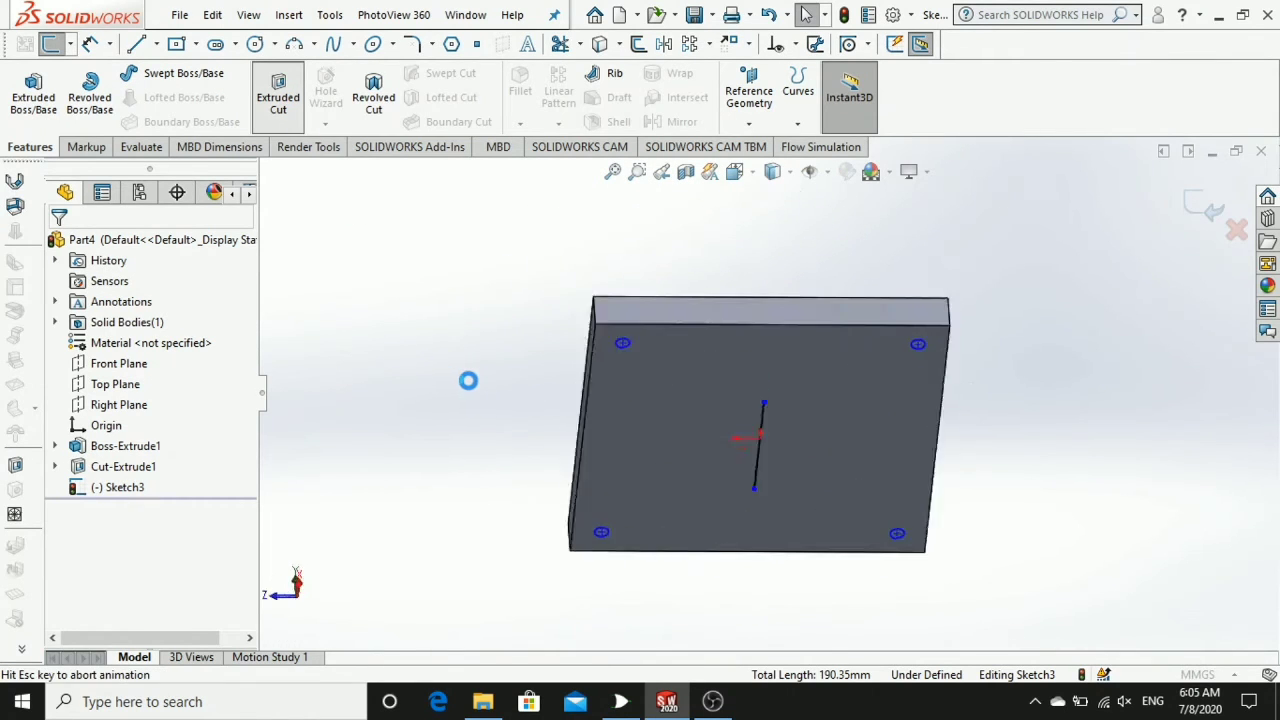
{"action": "scroll", "coordinate": [613, 462], "scroll_direction": "down", "scroll_amount": 4}
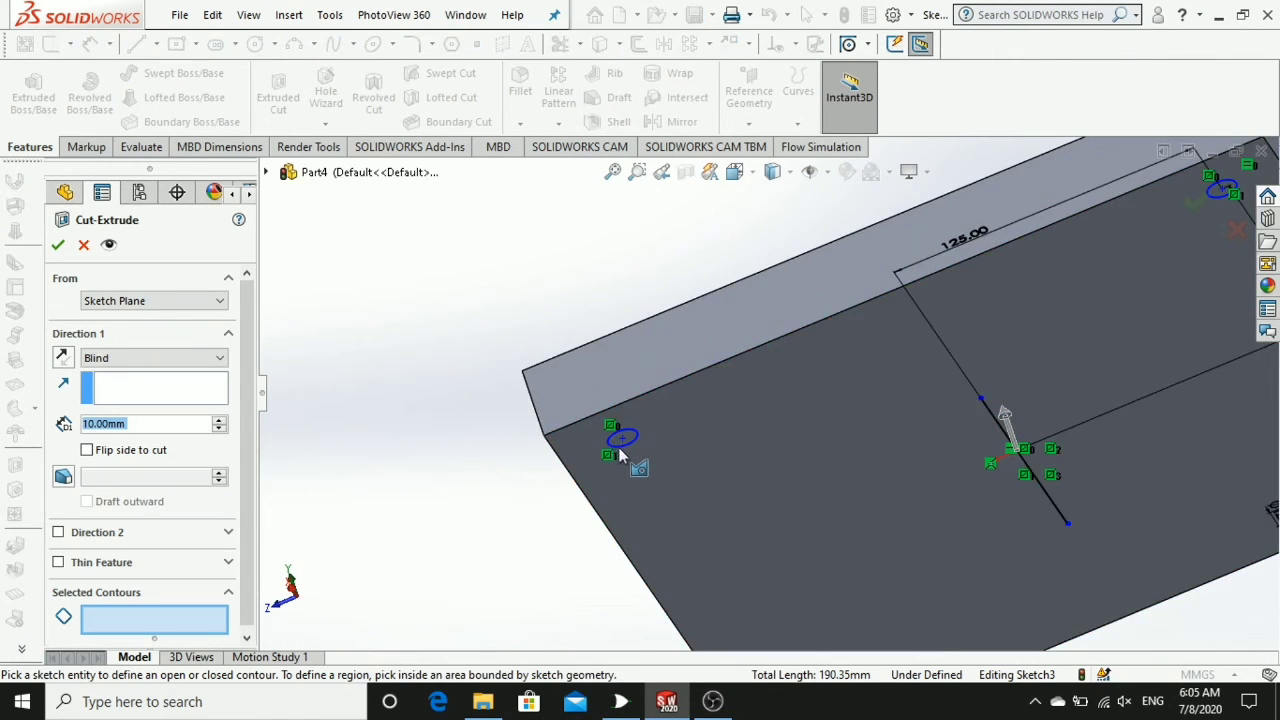
{"action": "left_click", "coordinate": [622, 445]}
{"action": "scroll", "coordinate": [774, 394], "scroll_direction": "up", "scroll_amount": 3}
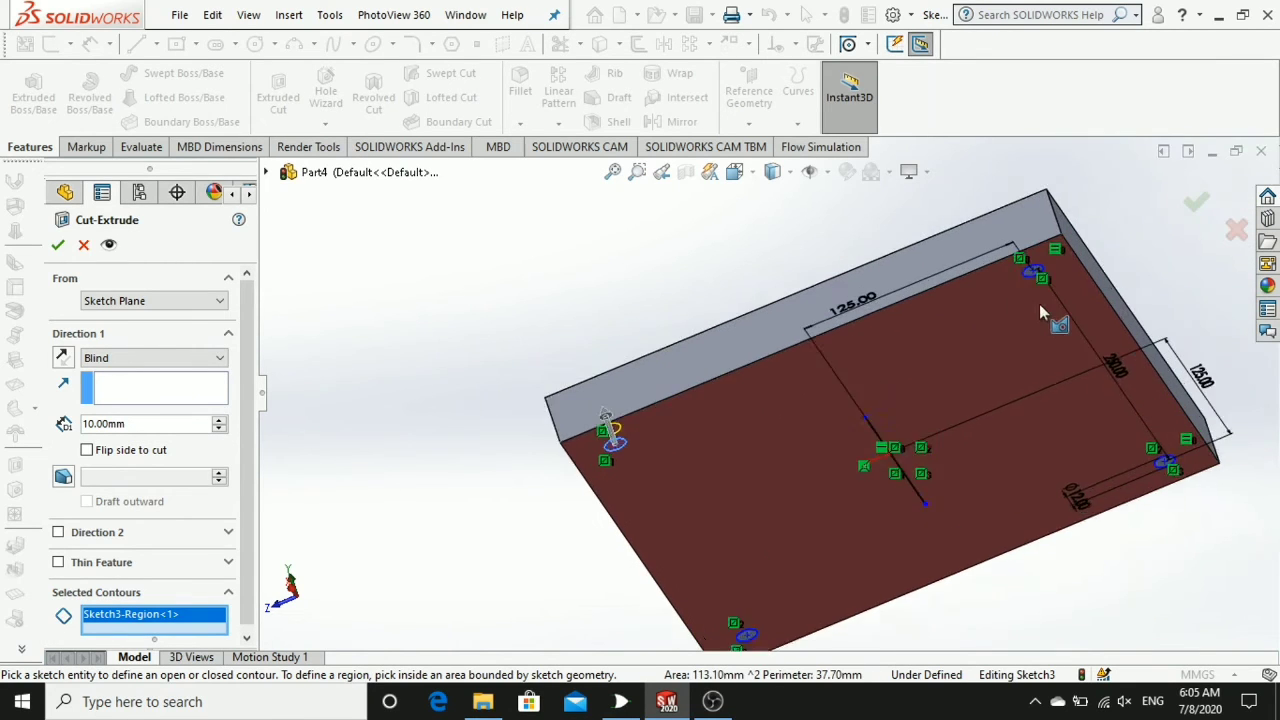
{"action": "scroll", "coordinate": [1030, 285], "scroll_direction": "down", "scroll_amount": 2}
{"action": "left_click", "coordinate": [1020, 272]}
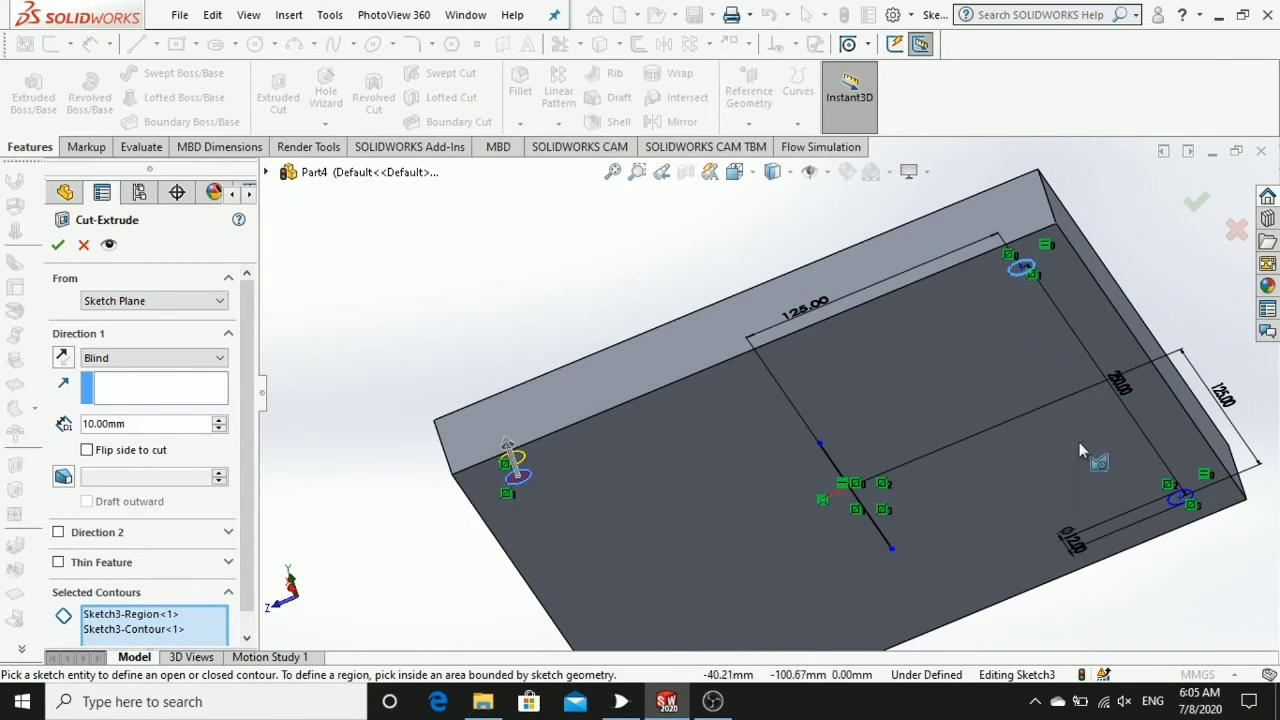
{"action": "left_click", "coordinate": [1168, 505]}
{"action": "scroll", "coordinate": [1137, 504], "scroll_direction": "up", "scroll_amount": 2}
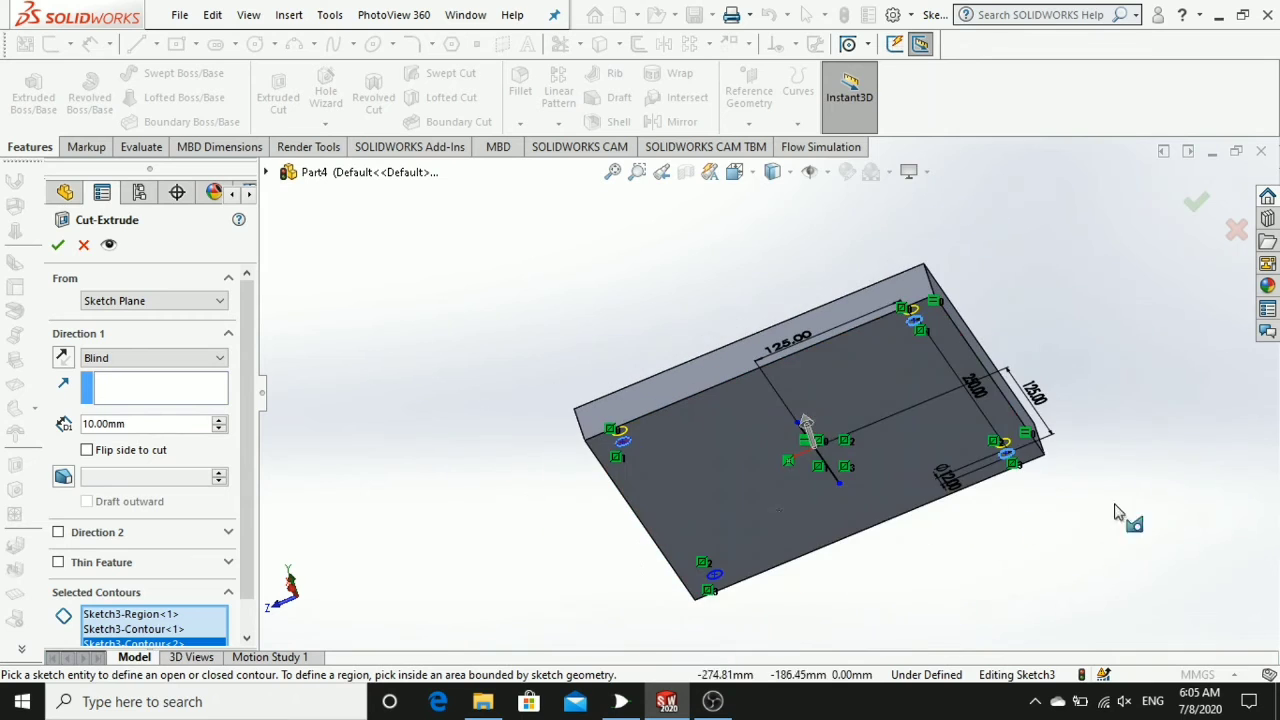
{"action": "scroll", "coordinate": [713, 560], "scroll_direction": "down", "scroll_amount": 2}
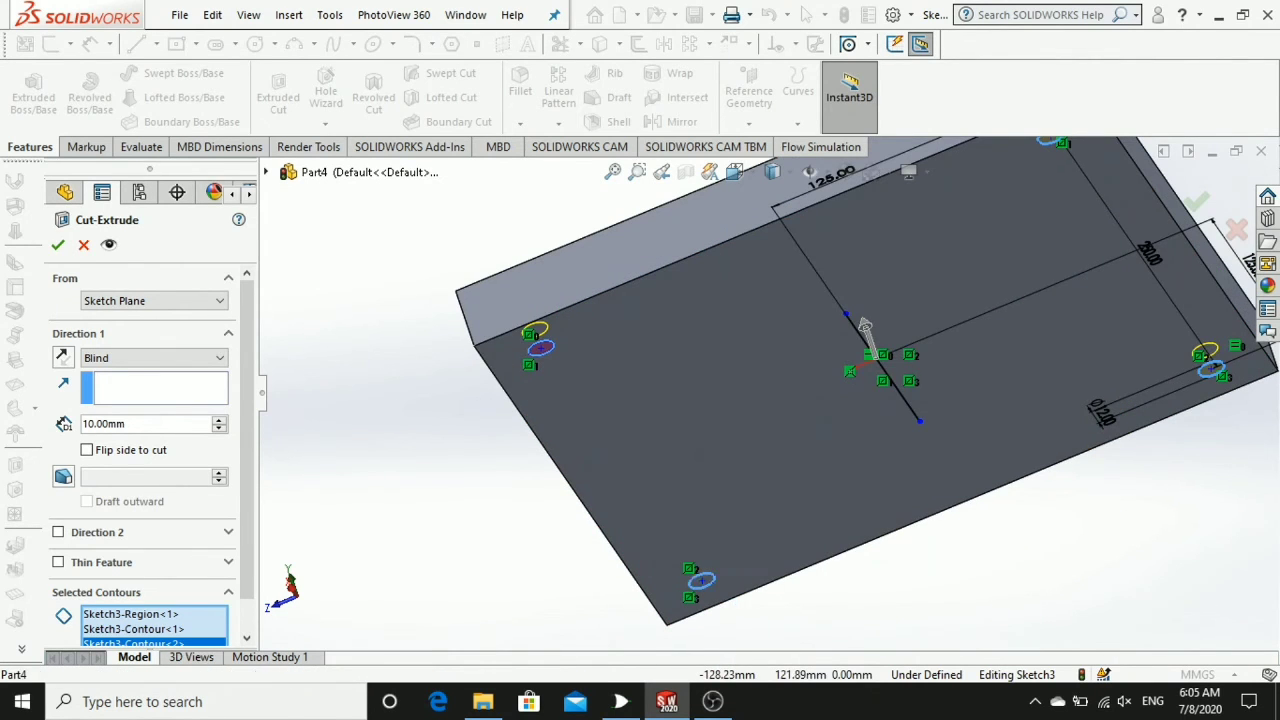
{"action": "left_click", "coordinate": [680, 566]}
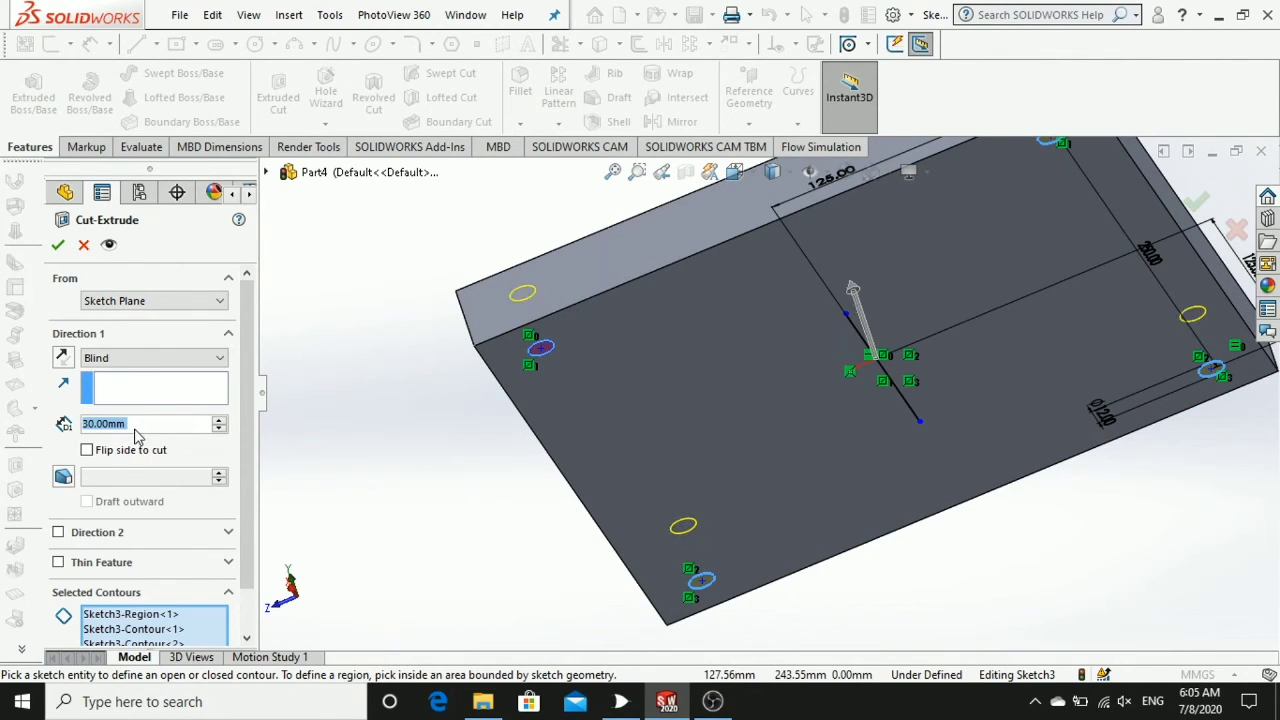
- Set the blind cut depth to 10 mm, finish the cut and return to an isometric view of the plate
{"action": "scroll", "coordinate": [138, 433], "scroll_direction": "down", "scroll_amount": 1}
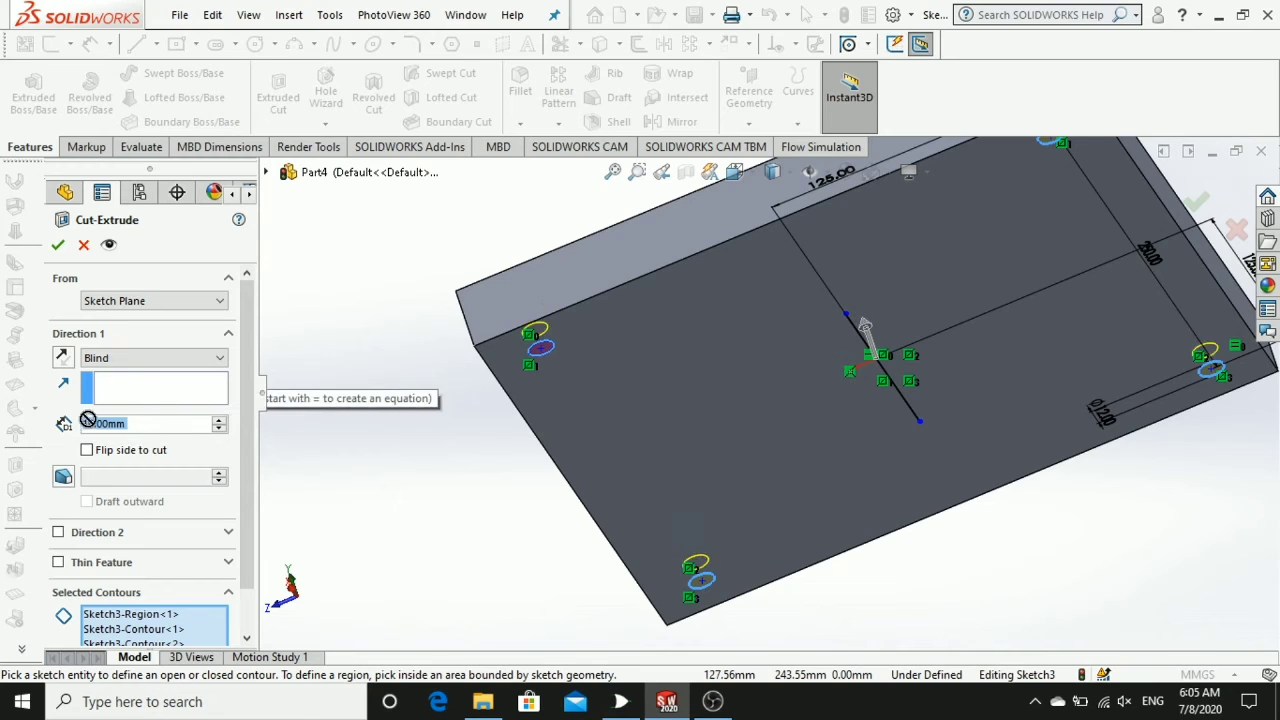
{"action": "type", "text": "10"}
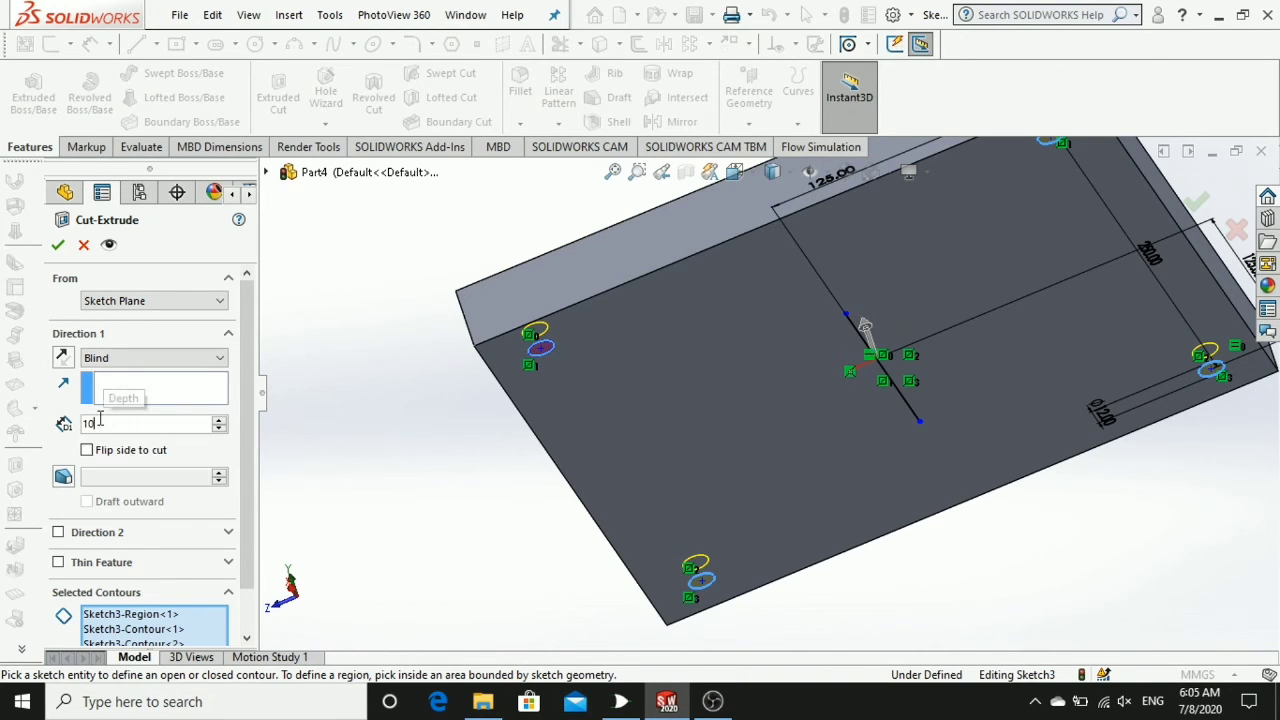
{"action": "key", "text": "Return"}
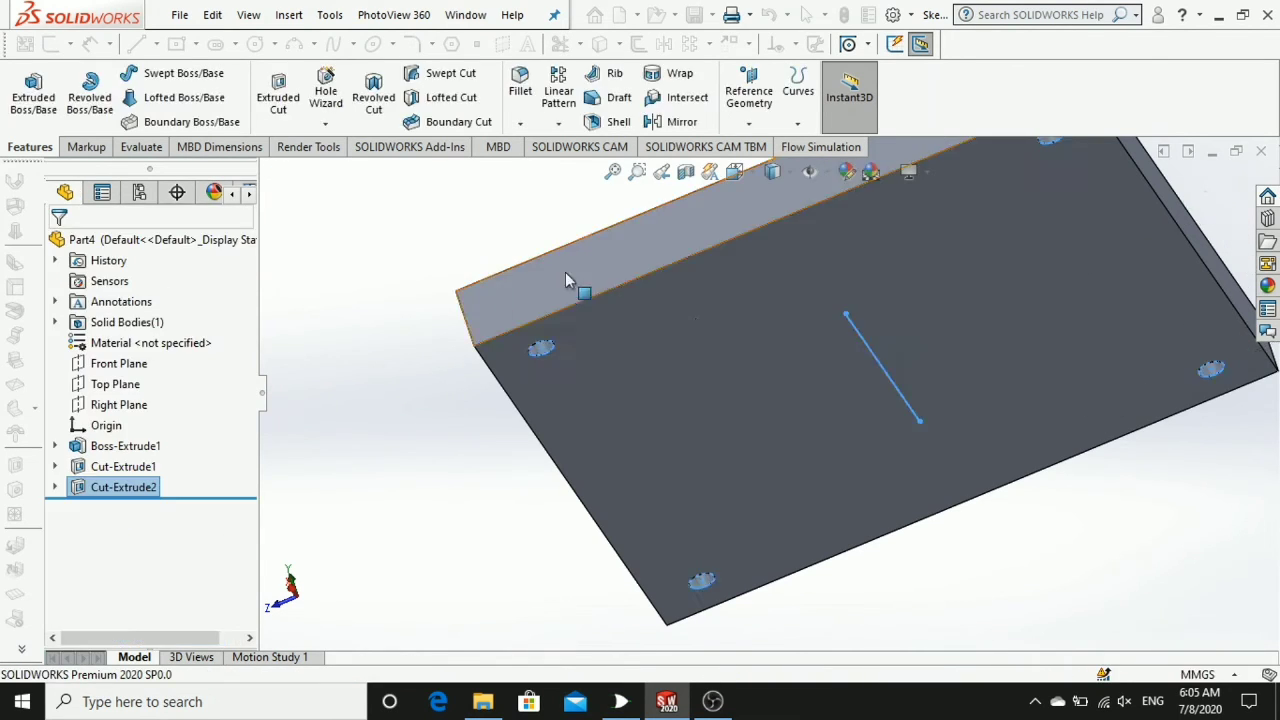
{"action": "key", "text": "ctrl+7"}
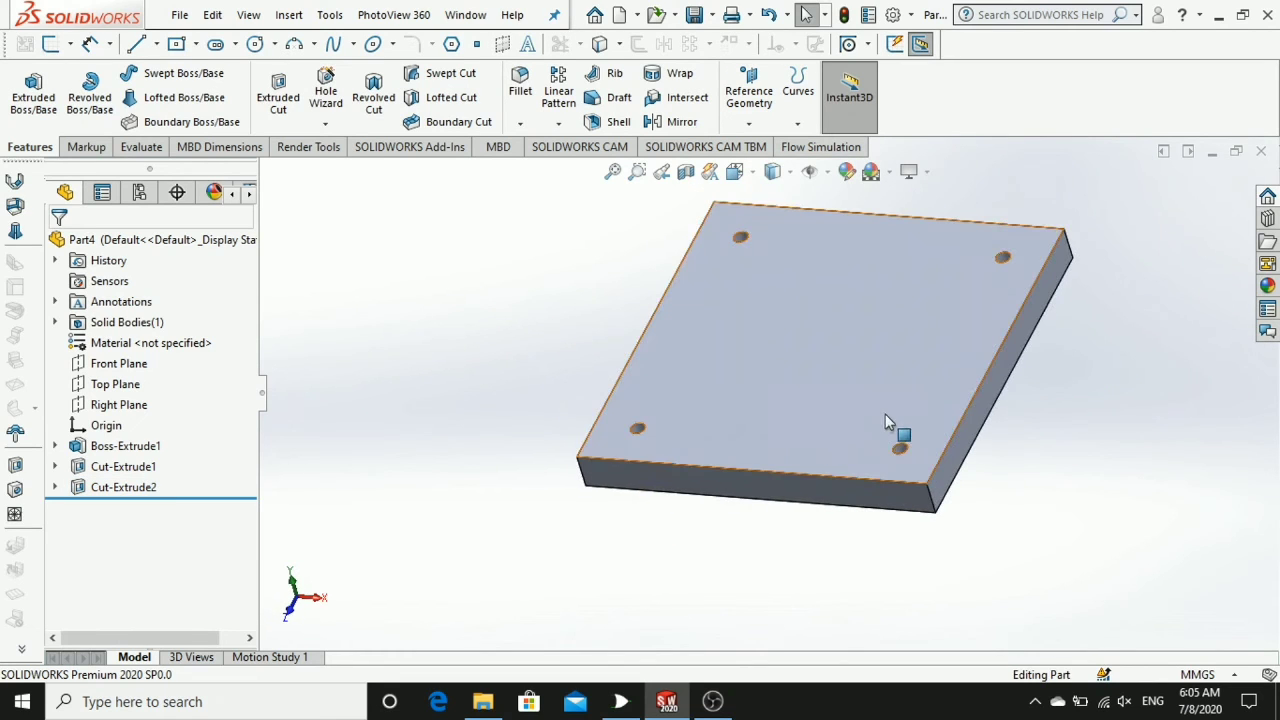
- Start a chamfer of 10 mm at 45° and select the front and right edges of the plate's top face
{"action": "left_click", "coordinate": [520, 123]}
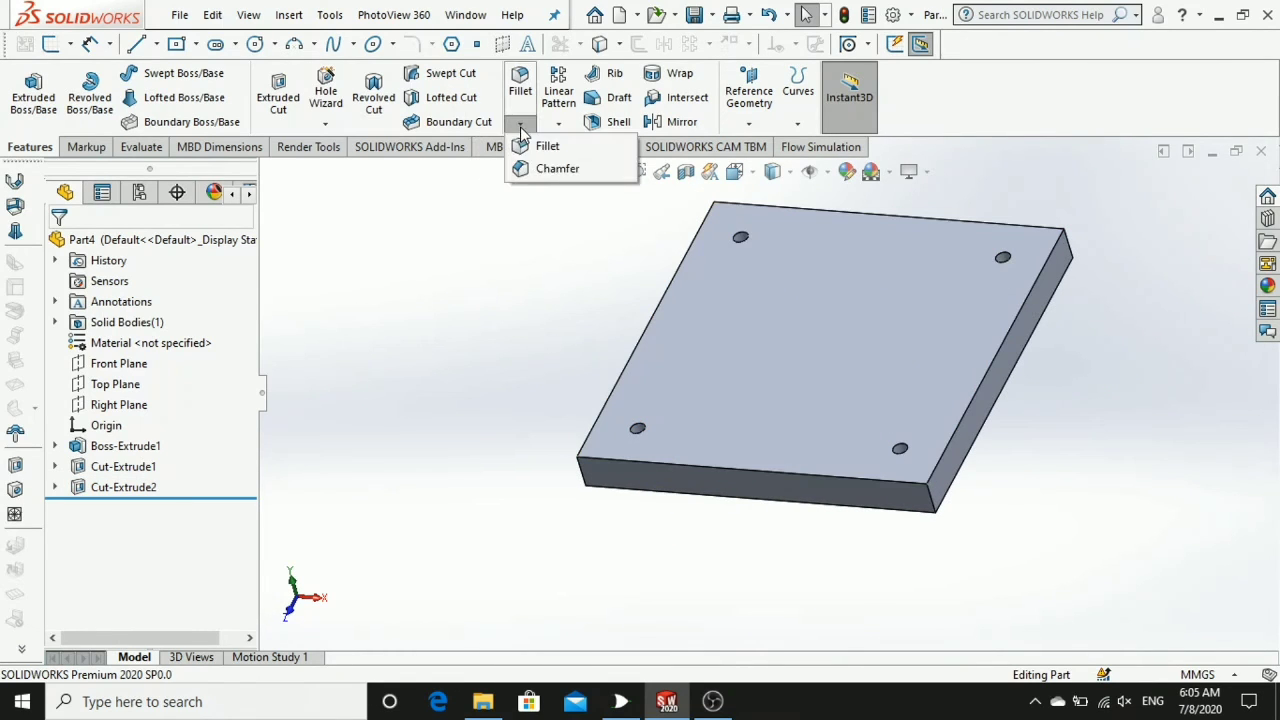
{"action": "left_click", "coordinate": [556, 170]}
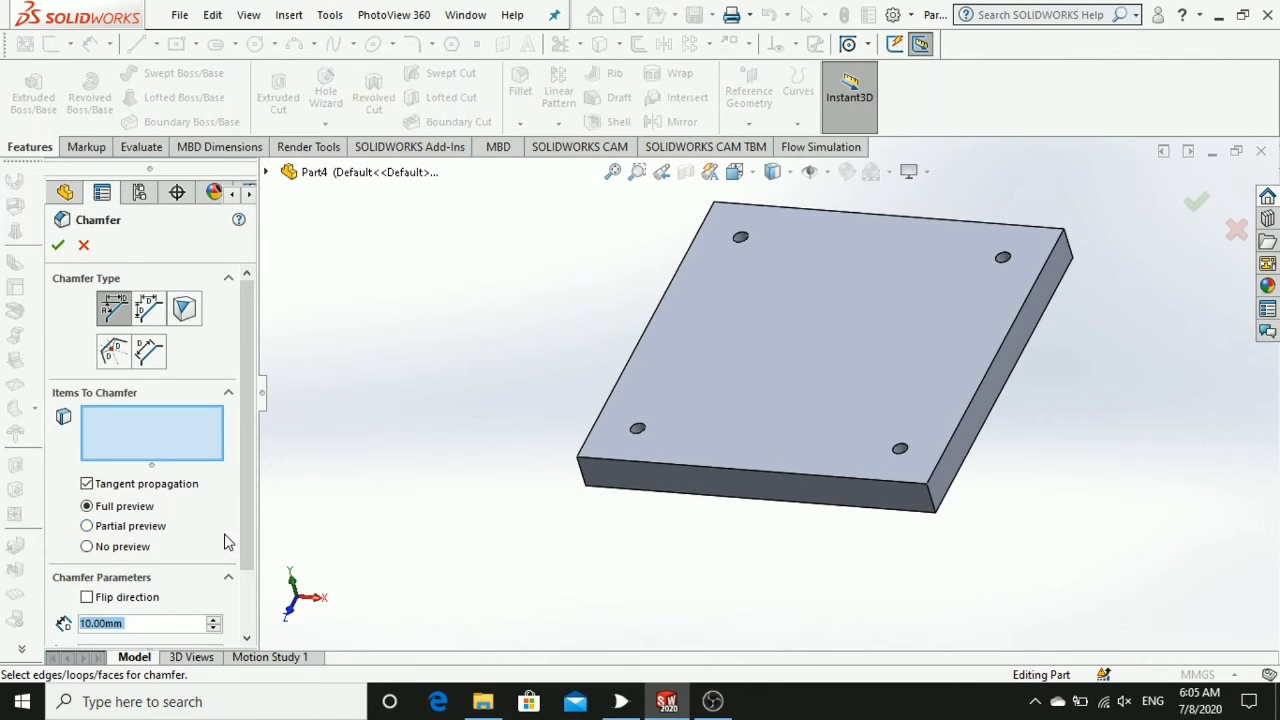
{"action": "scroll", "coordinate": [252, 540], "scroll_direction": "down", "scroll_amount": 1}
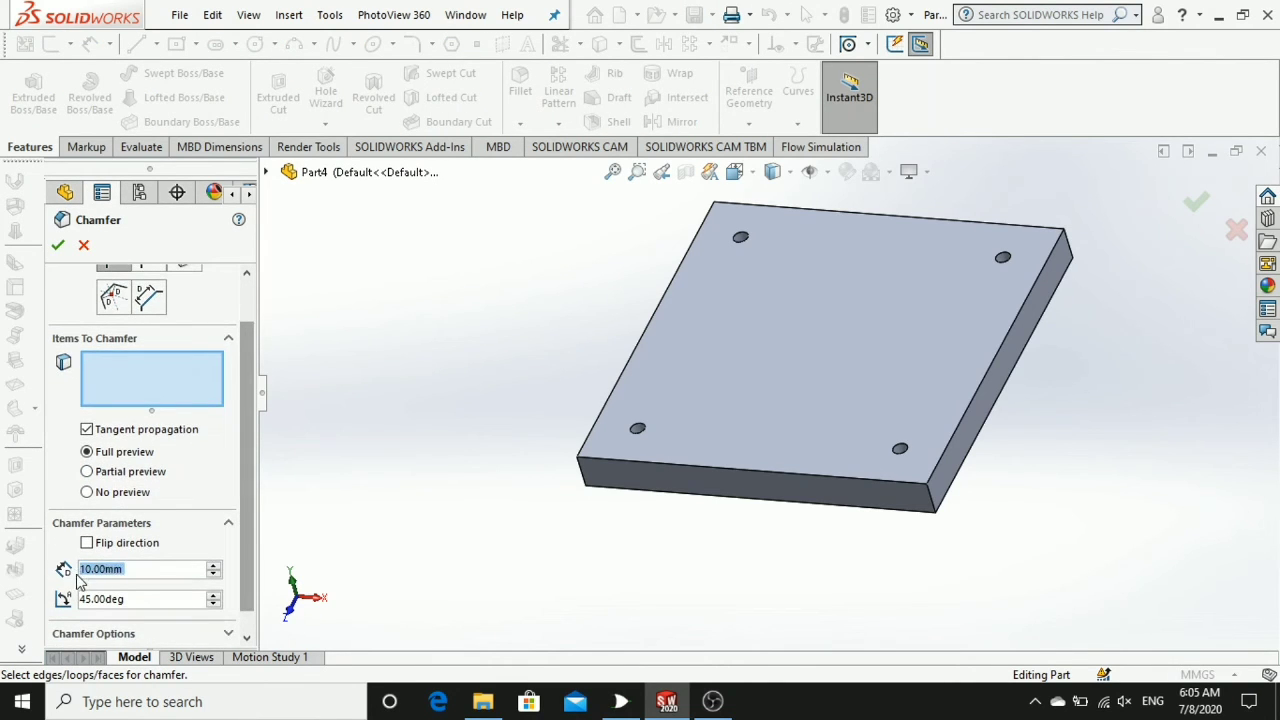
{"action": "left_click", "coordinate": [721, 465]}
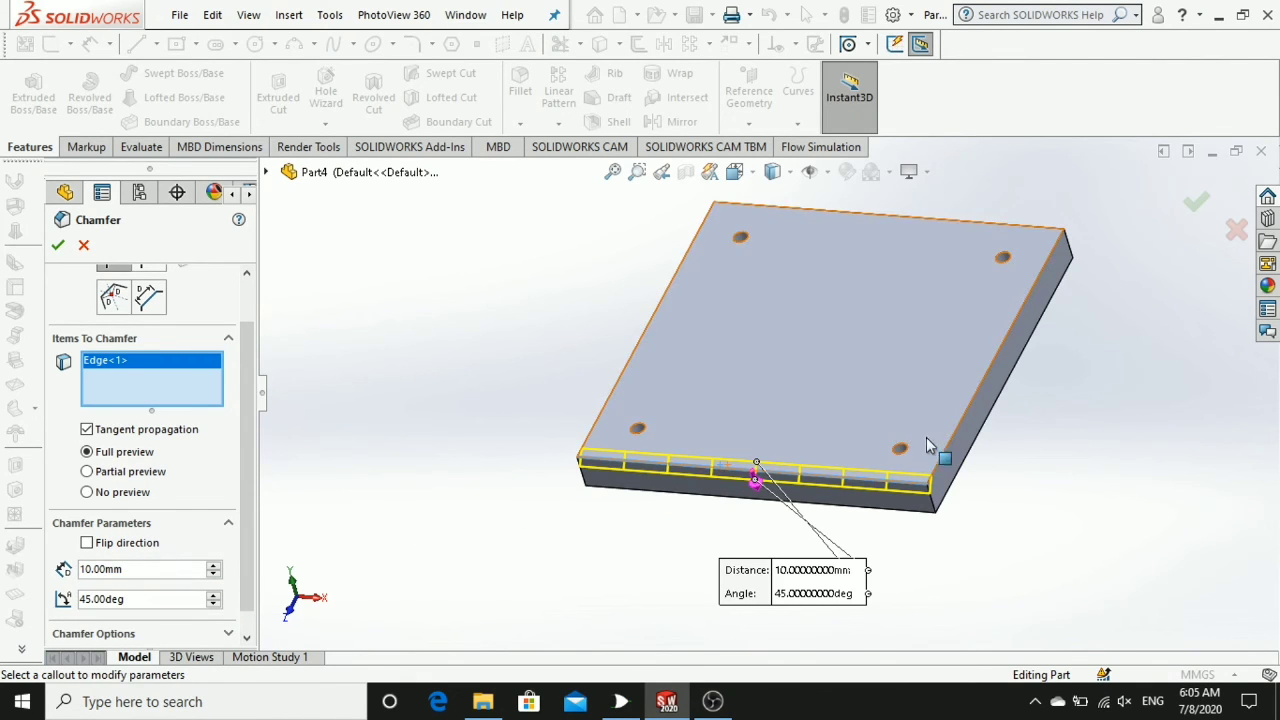
{"action": "left_click", "coordinate": [950, 452]}
{"action": "middle_click_drag", "start_coordinate": [947, 326], "coordinate": [855, 382]}
{"action": "left_click", "coordinate": [855, 380]}
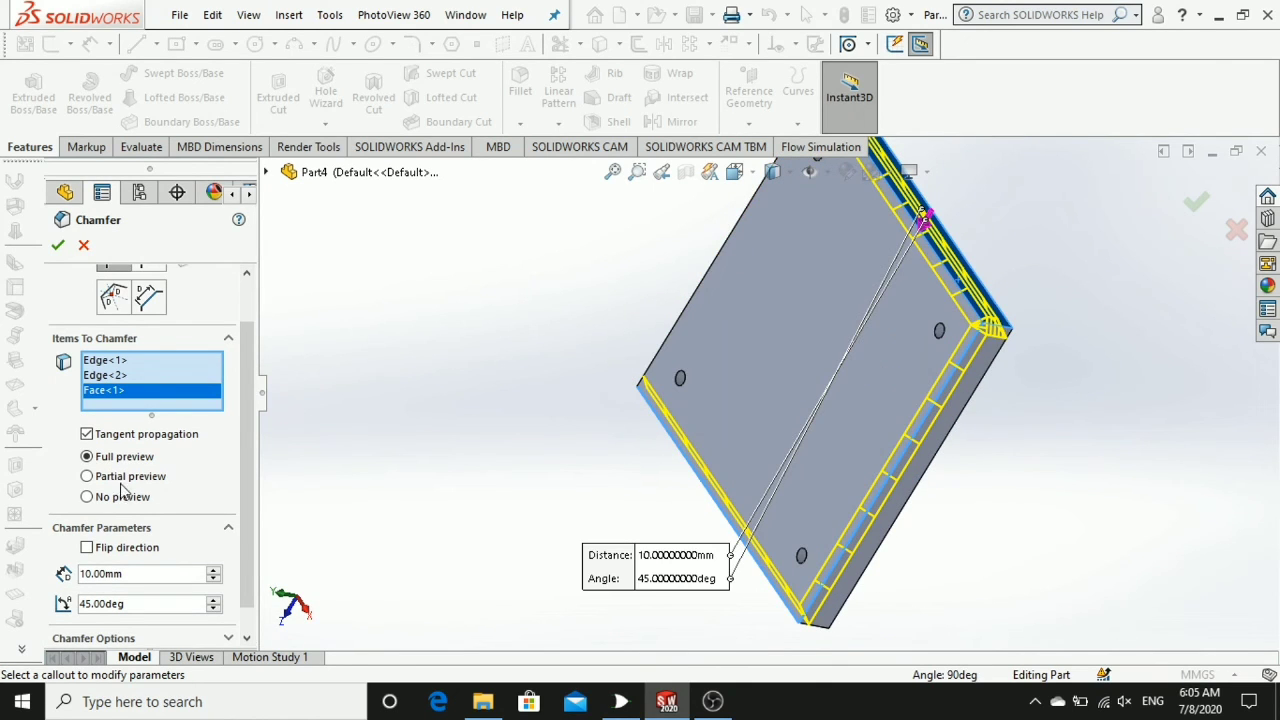
{"action": "right_click", "coordinate": [140, 393]}
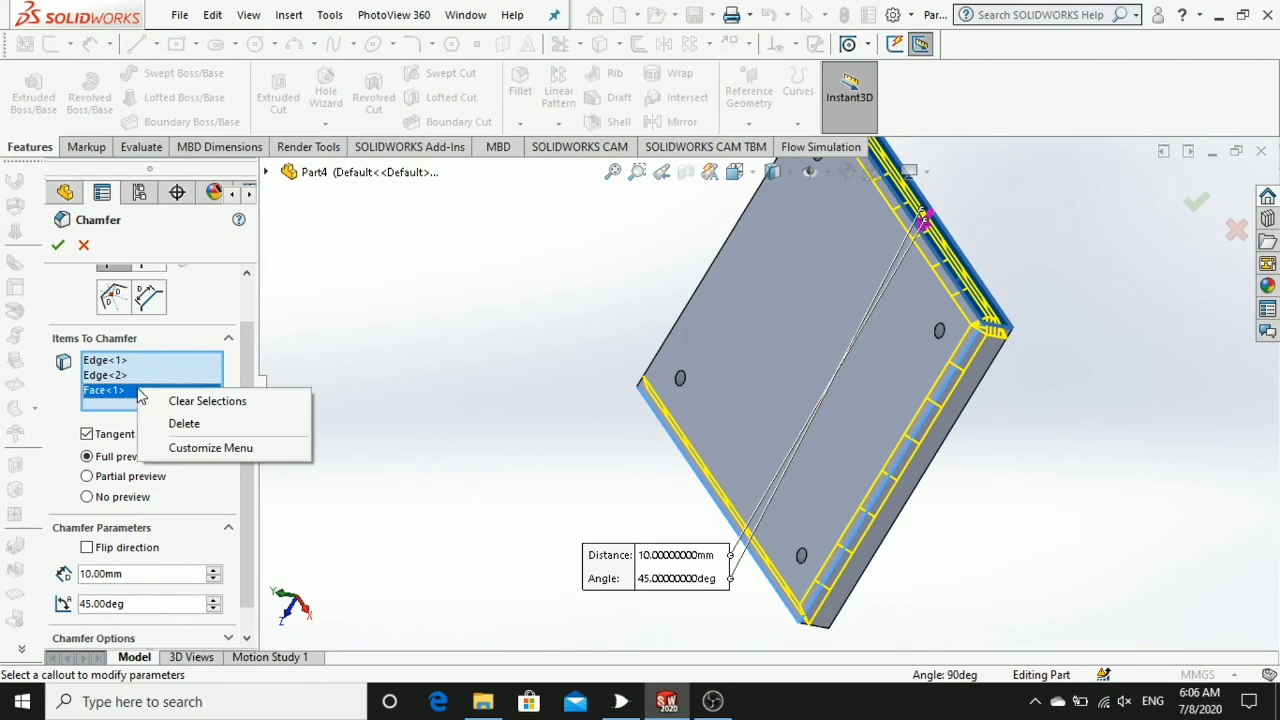
{"action": "left_click", "coordinate": [186, 424]}
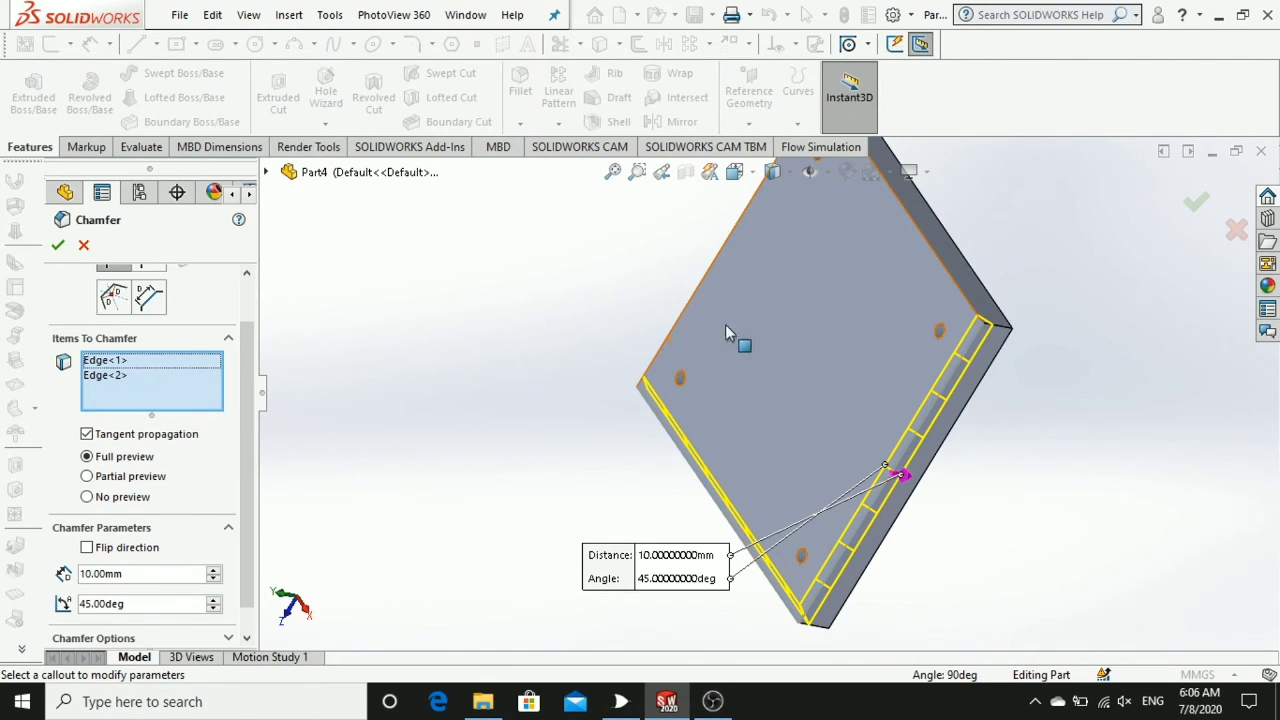
- Add the back and left edges of the top face to the 10 mm, 45° chamfer and finish it
{"action": "left_click", "coordinate": [962, 288]}
{"action": "middle_click_drag", "start_coordinate": [914, 305], "coordinate": [986, 358]}
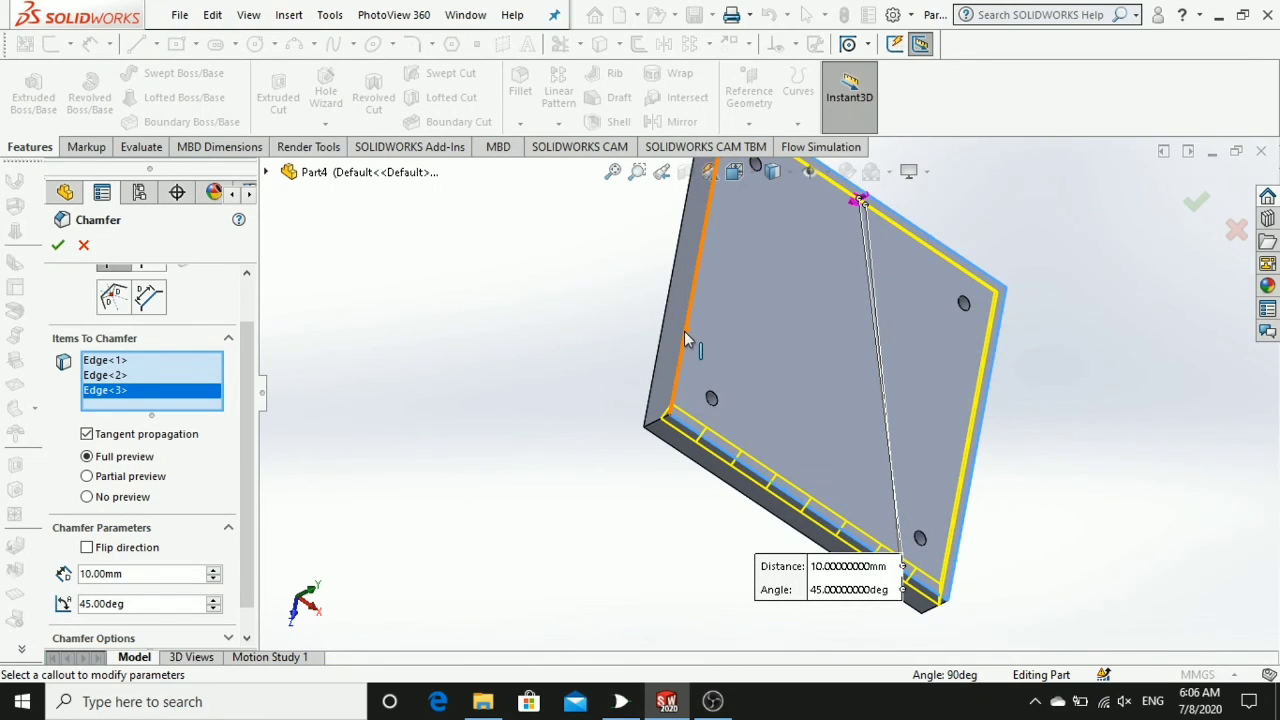
{"action": "left_click", "coordinate": [687, 331]}
{"action": "middle_click_drag", "start_coordinate": [785, 377], "coordinate": [658, 280]}
{"action": "left_click", "coordinate": [1186, 205]}
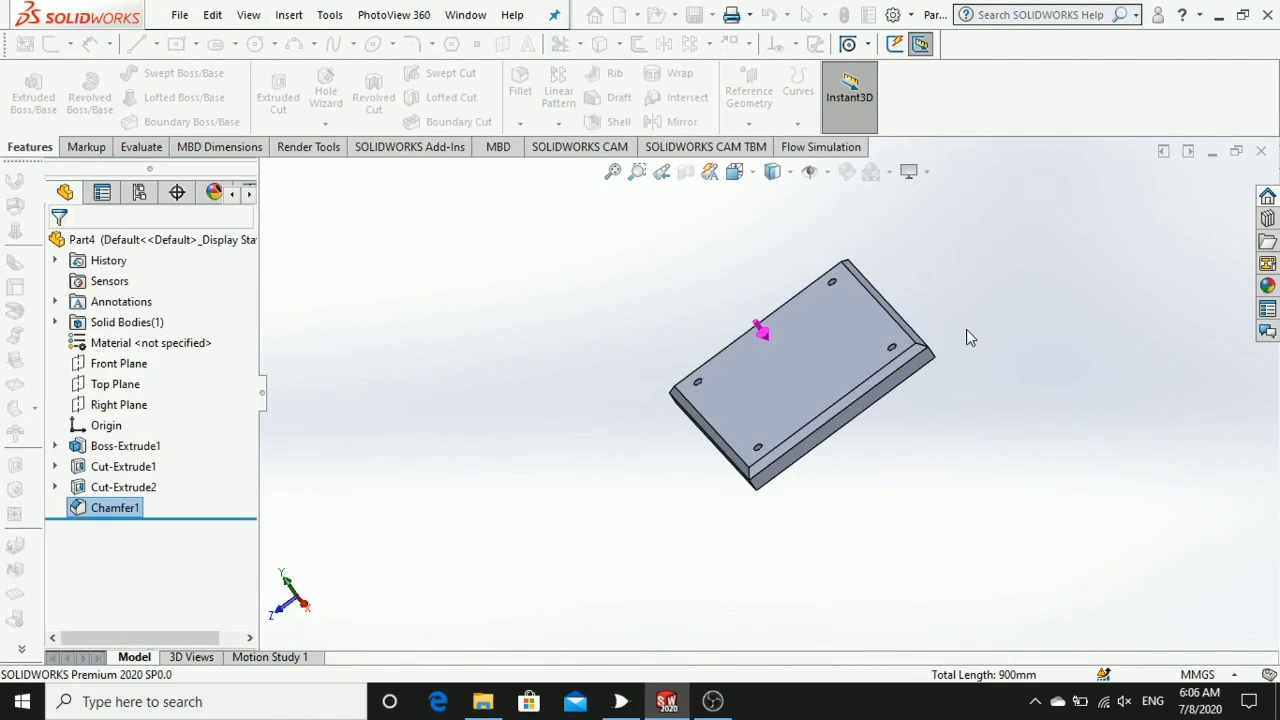
- Show the chamfered plate in wireframe and view it normal to the Top Plane to examine both sets of holes
{"action": "middle_click_drag", "start_coordinate": [887, 352], "coordinate": [919, 306]}
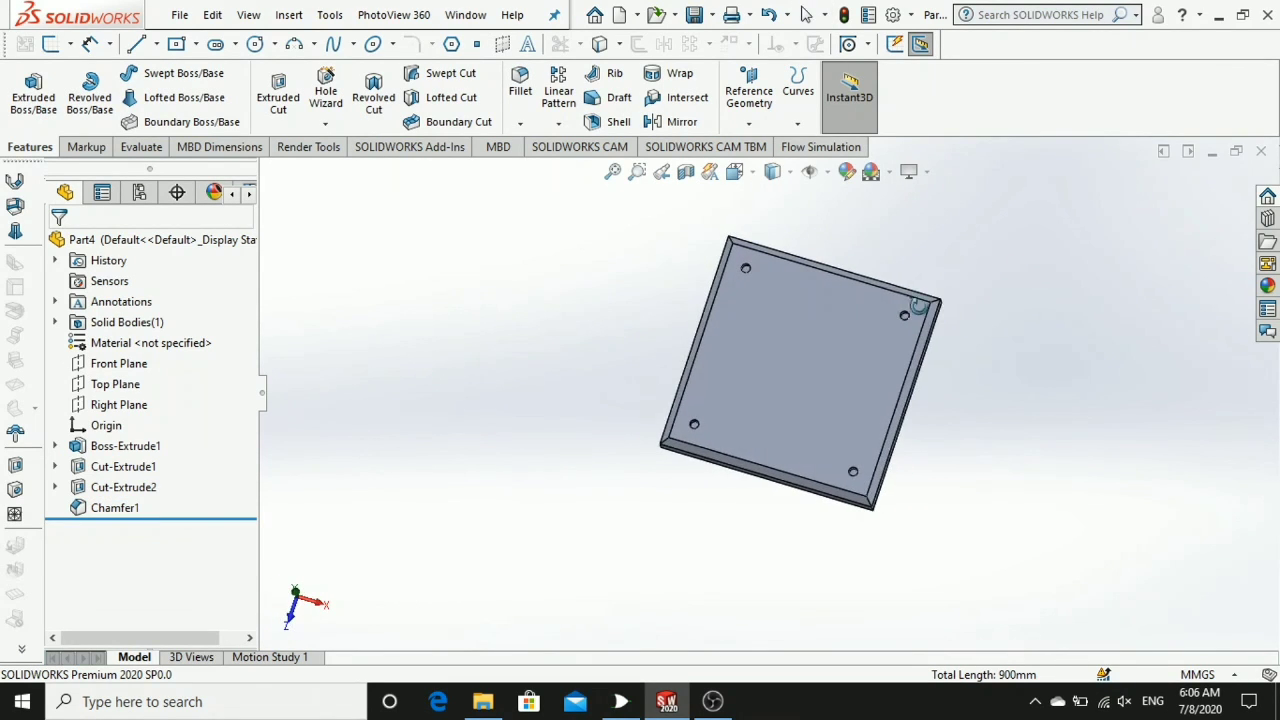
{"action": "left_click", "coordinate": [775, 172]}
{"action": "left_click", "coordinate": [775, 277]}
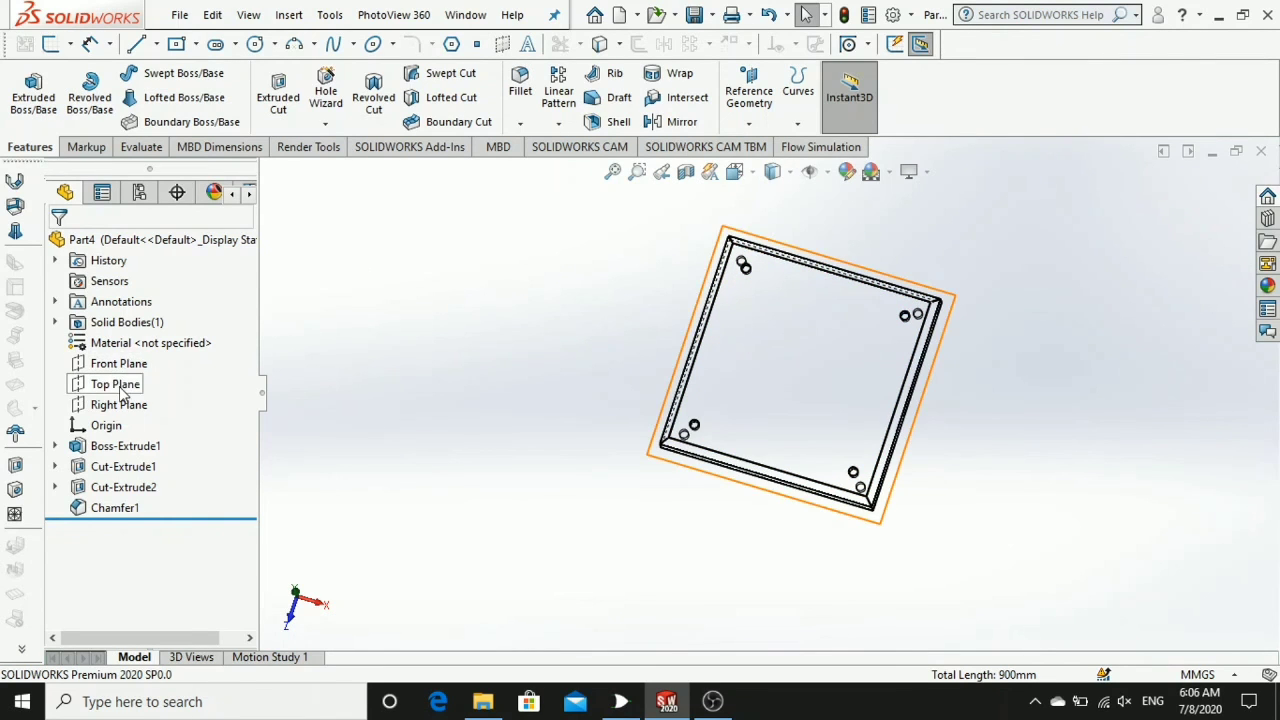
{"action": "left_click", "coordinate": [115, 384]}
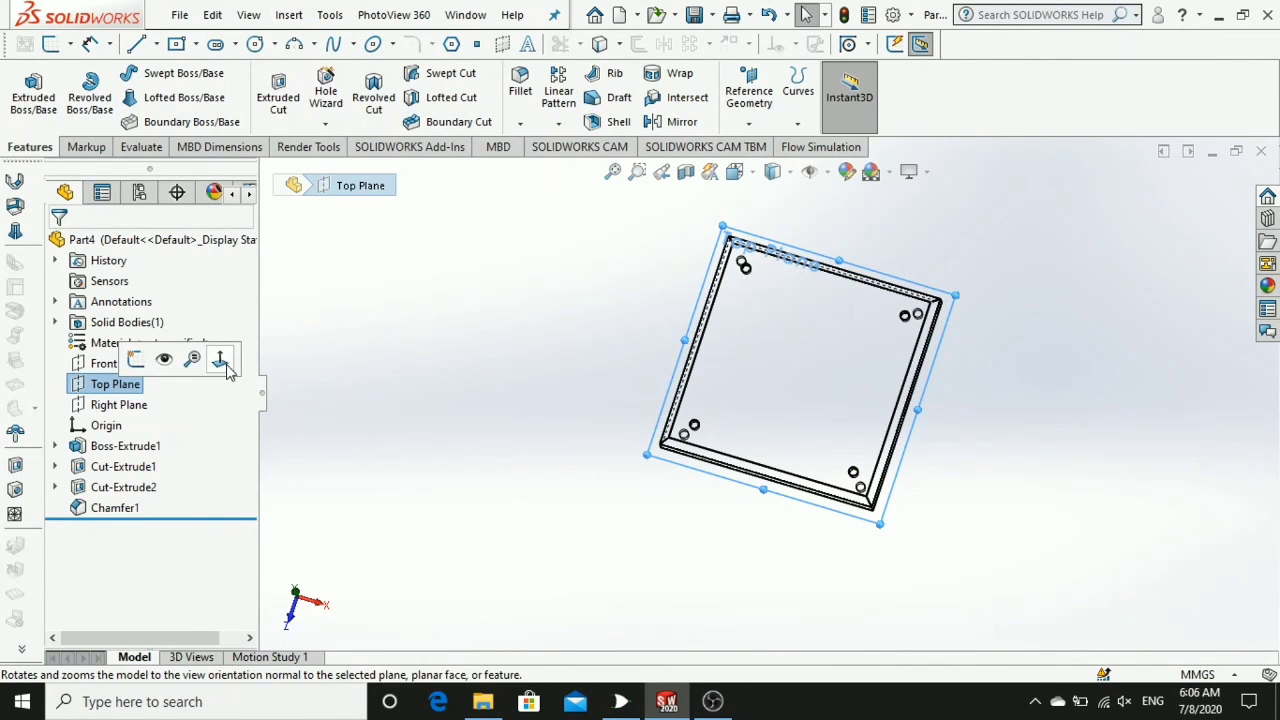
{"action": "left_click", "coordinate": [224, 364]}
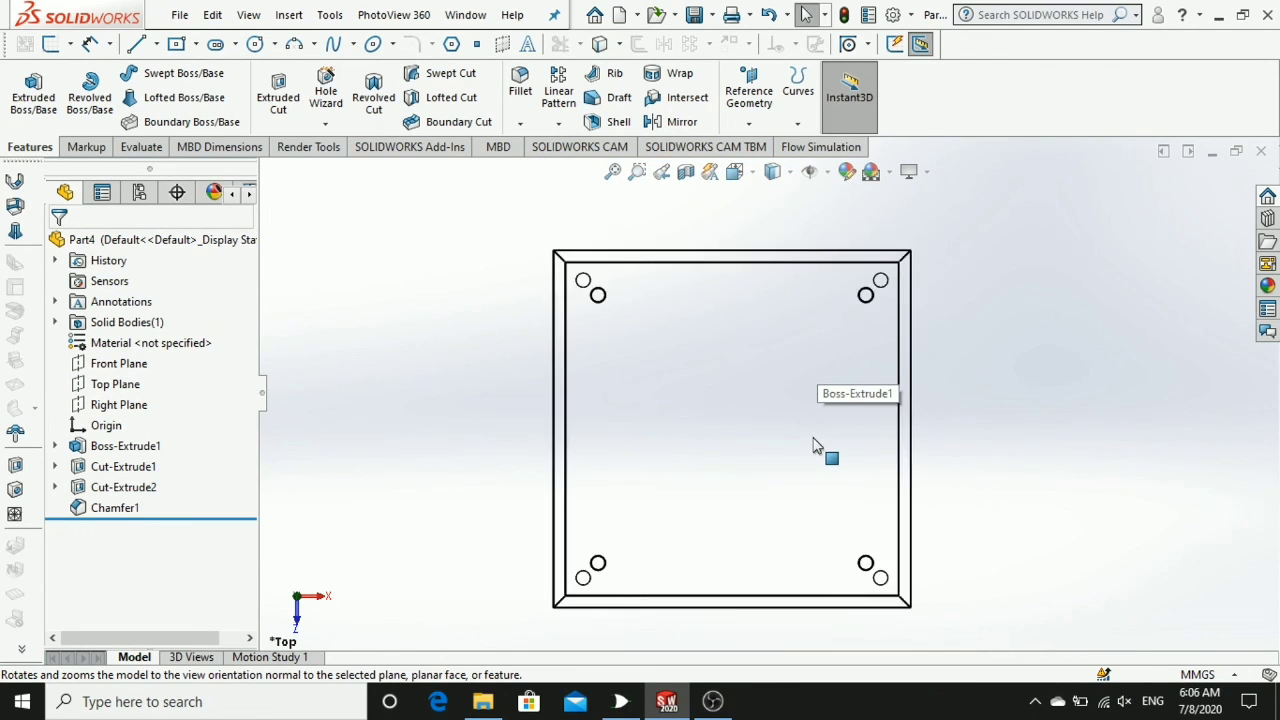
{"action": "scroll", "coordinate": [813, 447], "scroll_direction": "down", "scroll_amount": 2}
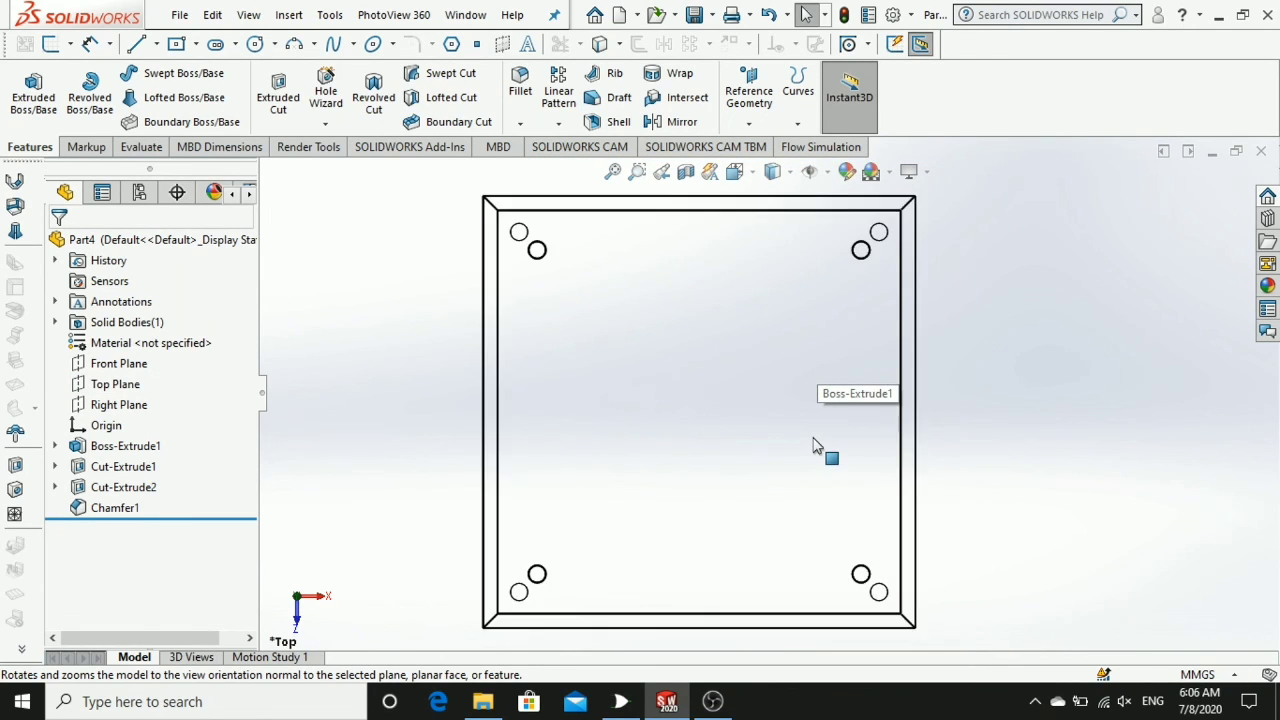